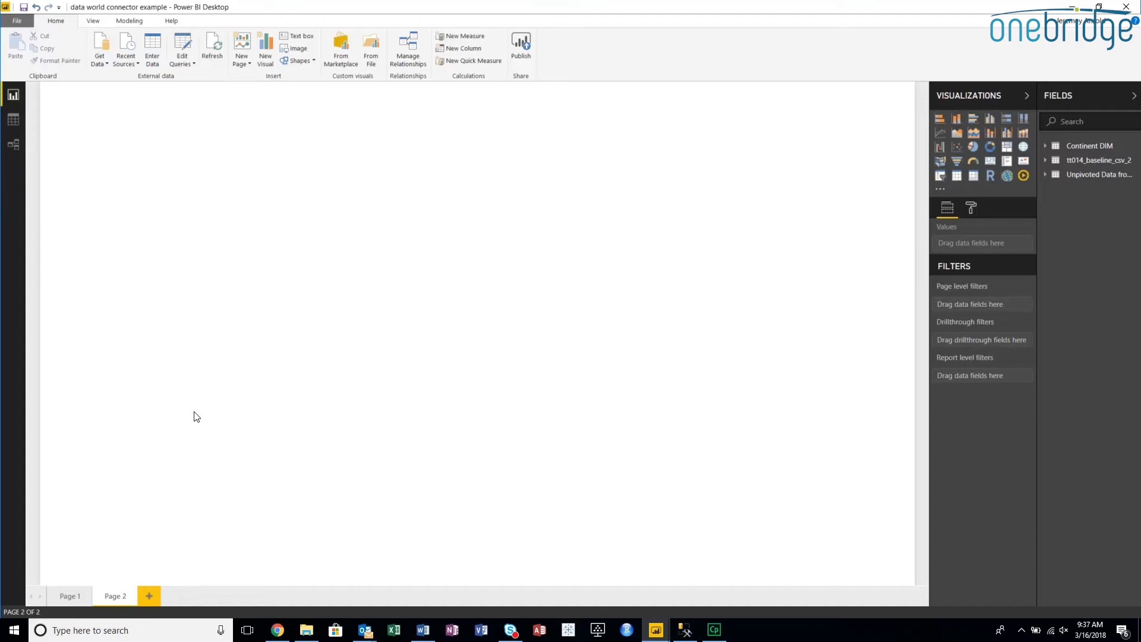
Step: Open the query editor and examine the tt014_baseline_csv_2 table across its rows and its year columns from 2015 to 1990
left_click(192, 66)
left_click(199, 76)
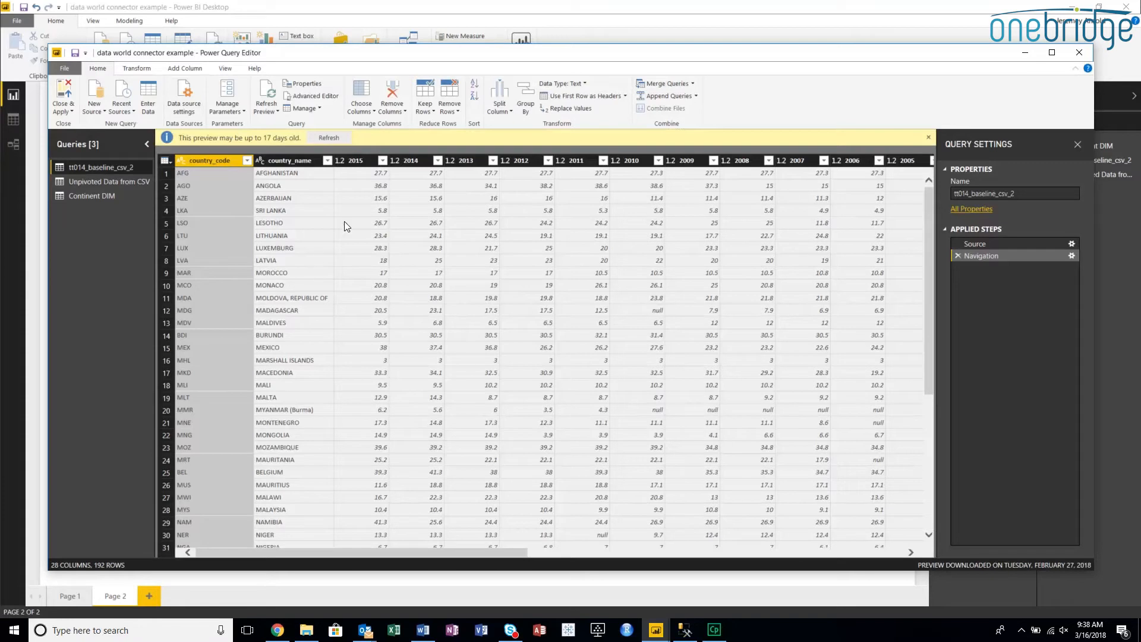
left_click_drag(294, 556, 708, 482)
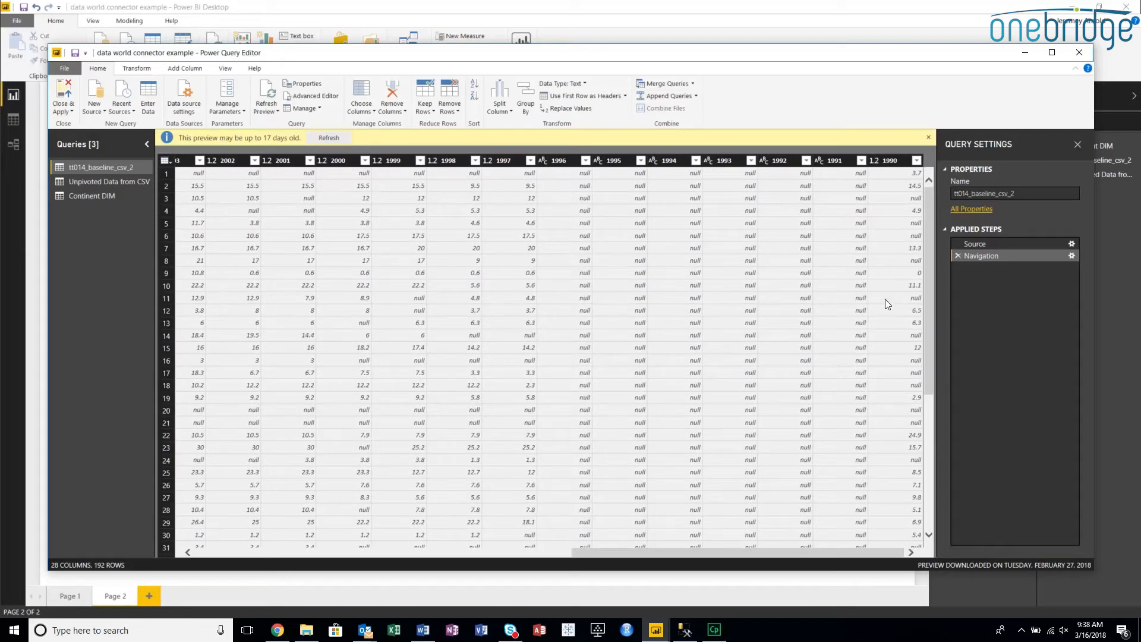
left_click(931, 427)
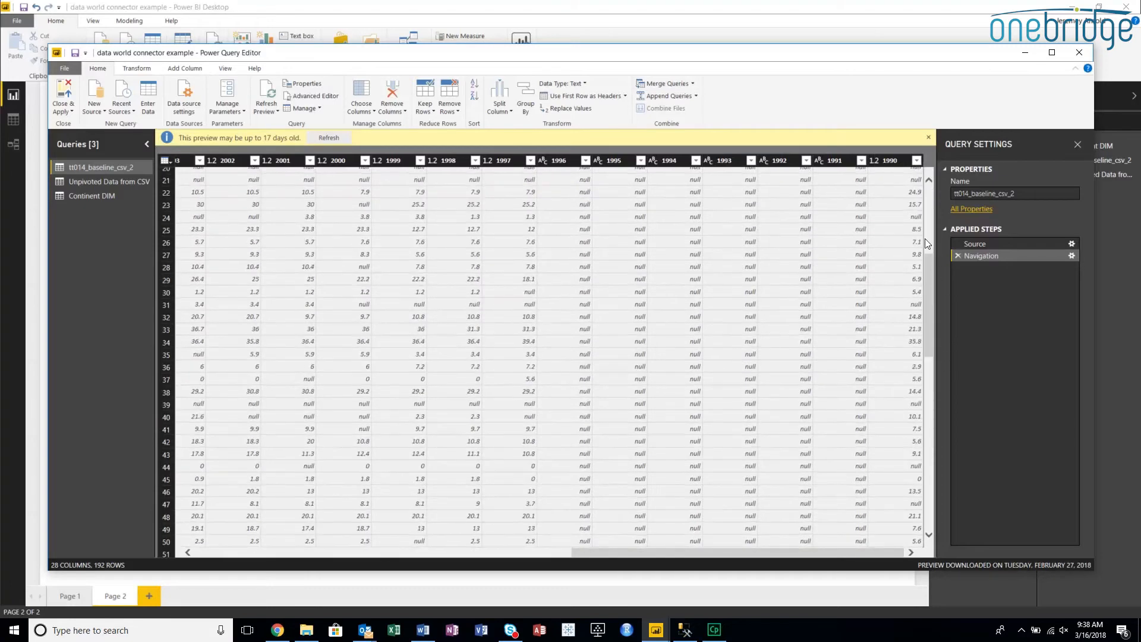
left_click_drag(929, 271, 918, 148)
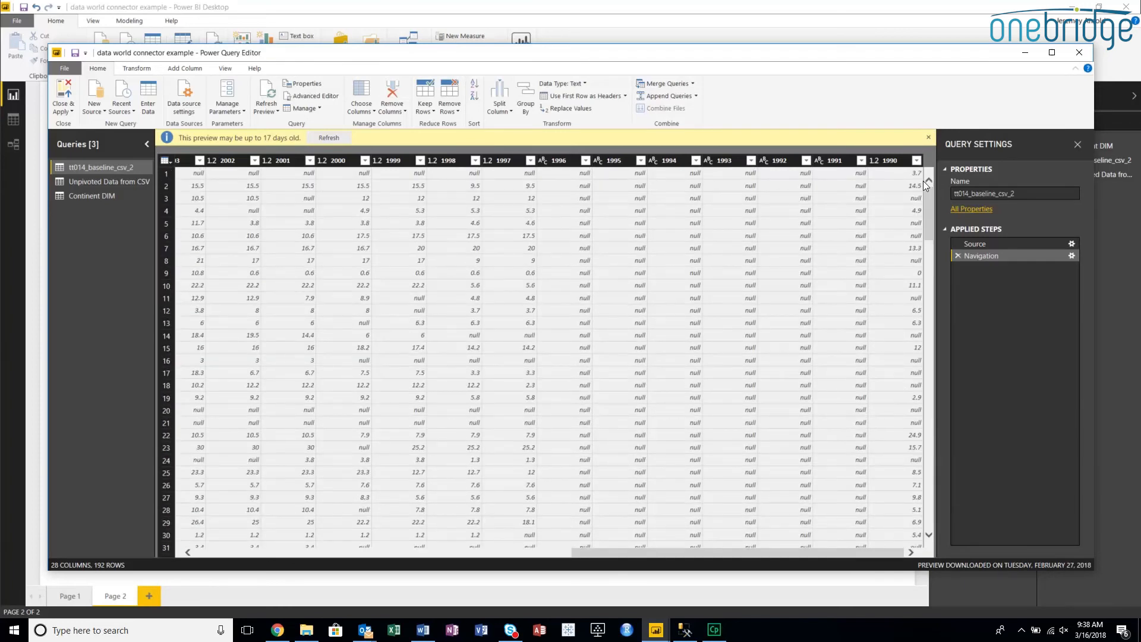
left_click_drag(929, 197, 933, 157)
left_click_drag(759, 550, 356, 553)
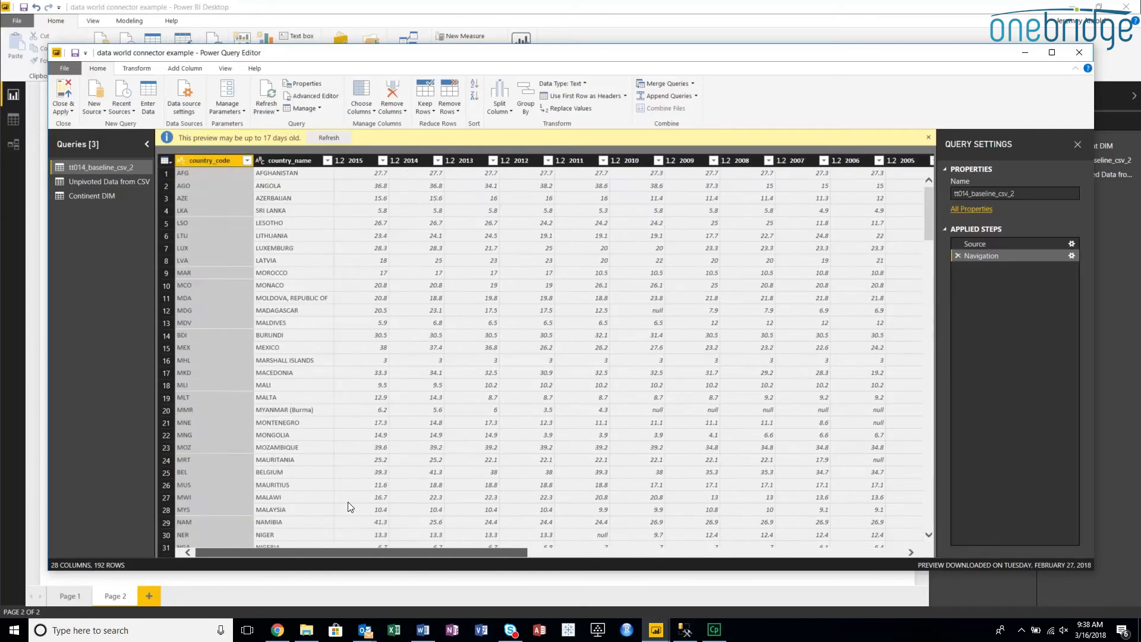
left_click_drag(348, 502, 877, 472)
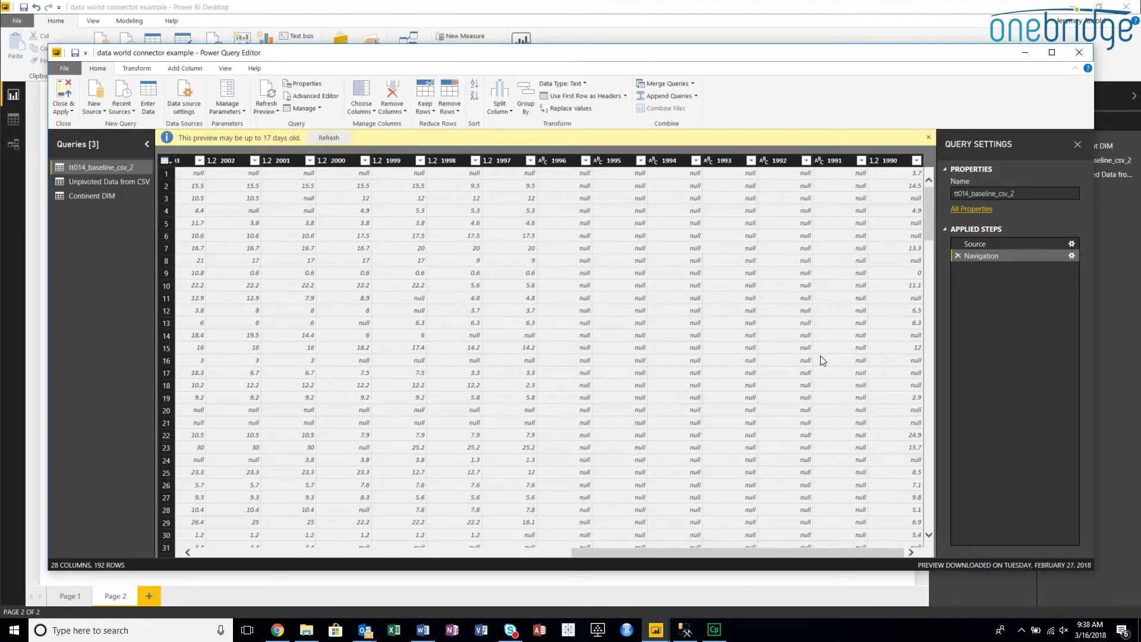
left_click_drag(768, 551, 366, 408)
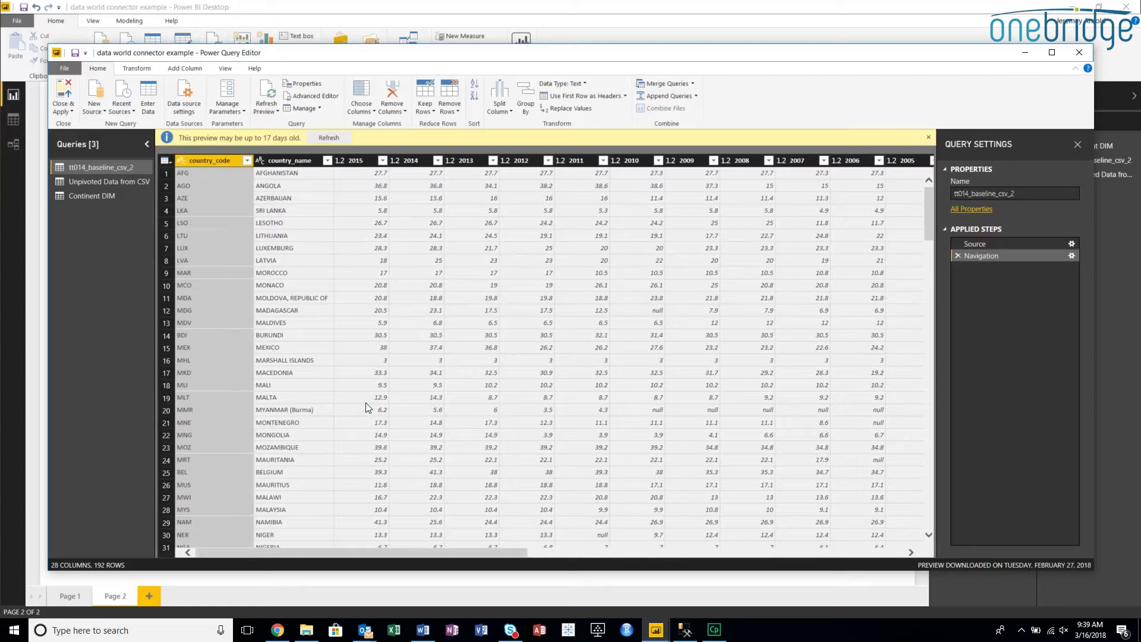
Step: Duplicate the tt014_baseline_csv_2 query and rename the copy as Data Exploration
right_click(96, 166)
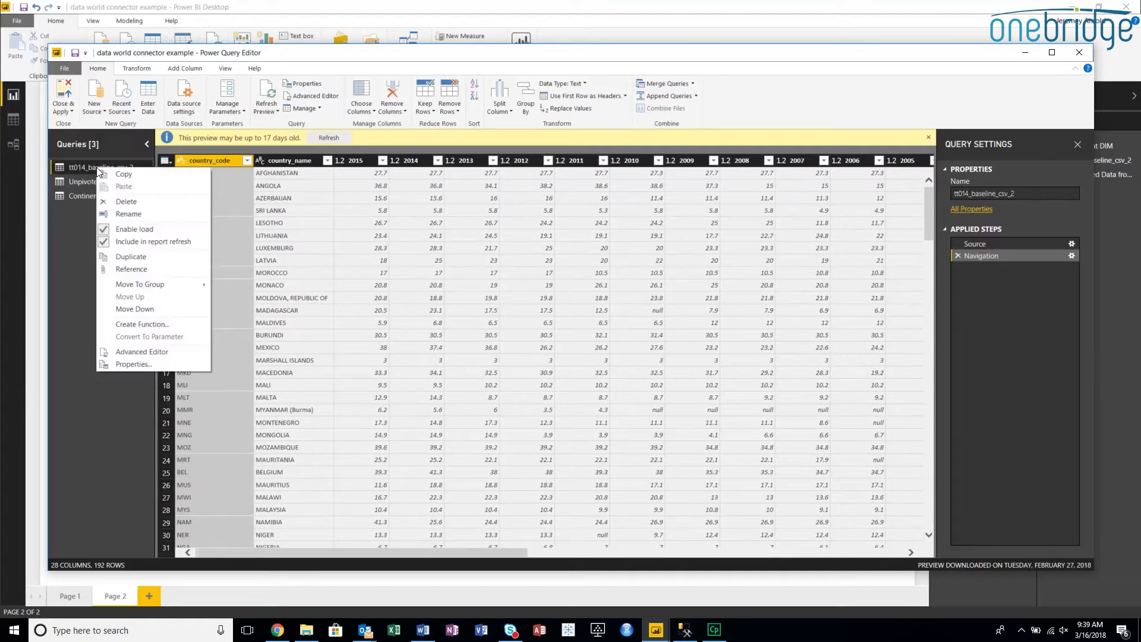
left_click(146, 259)
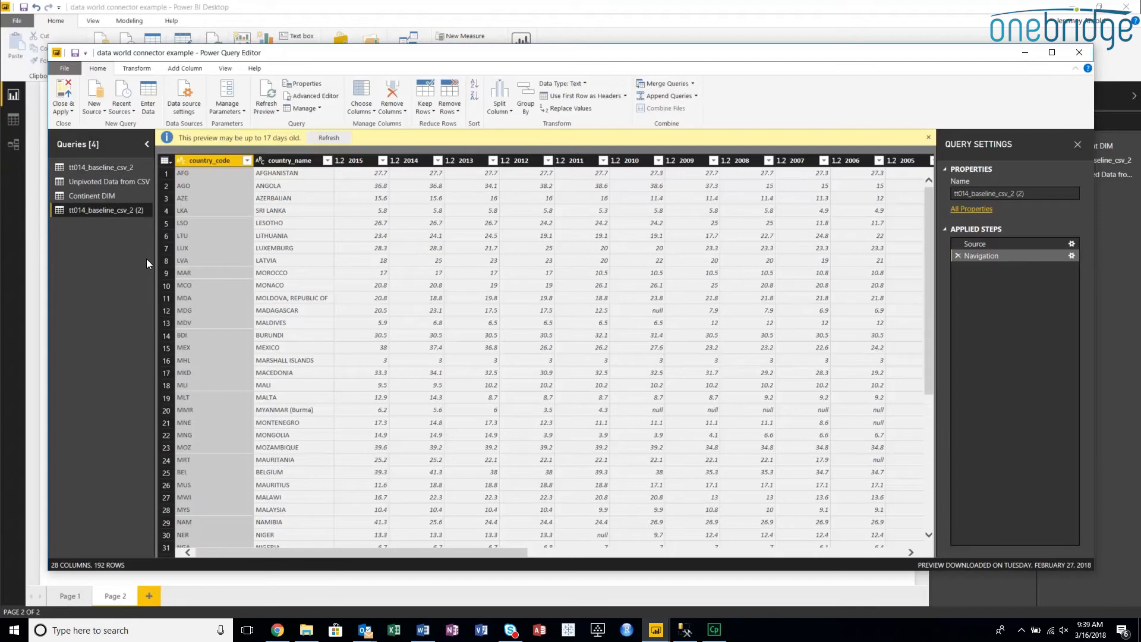
right_click(122, 208)
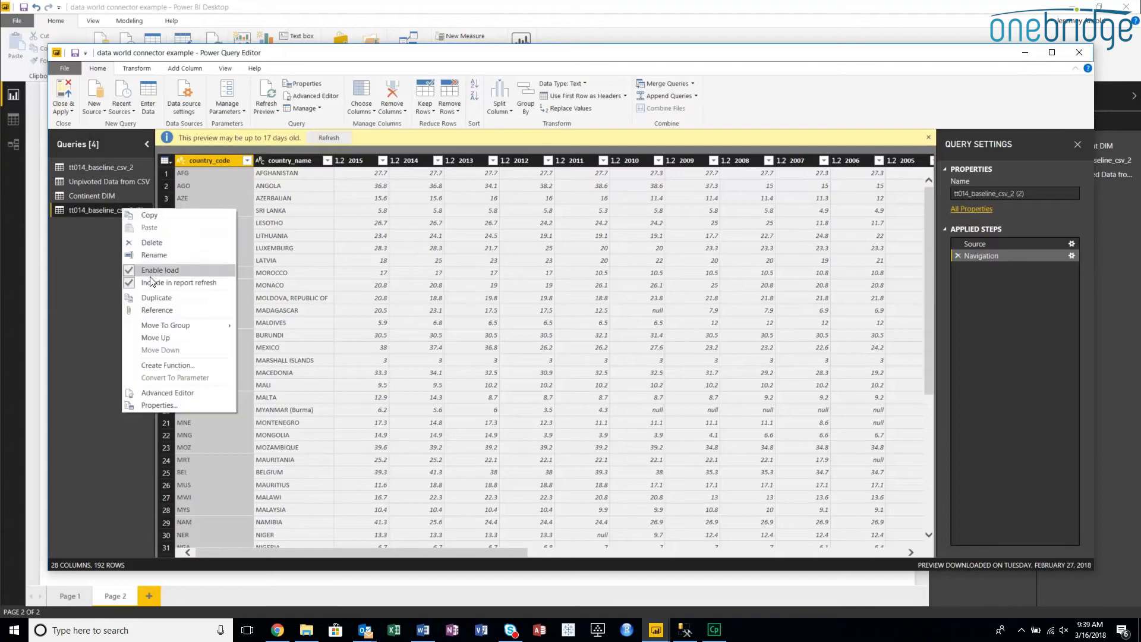
left_click(157, 255)
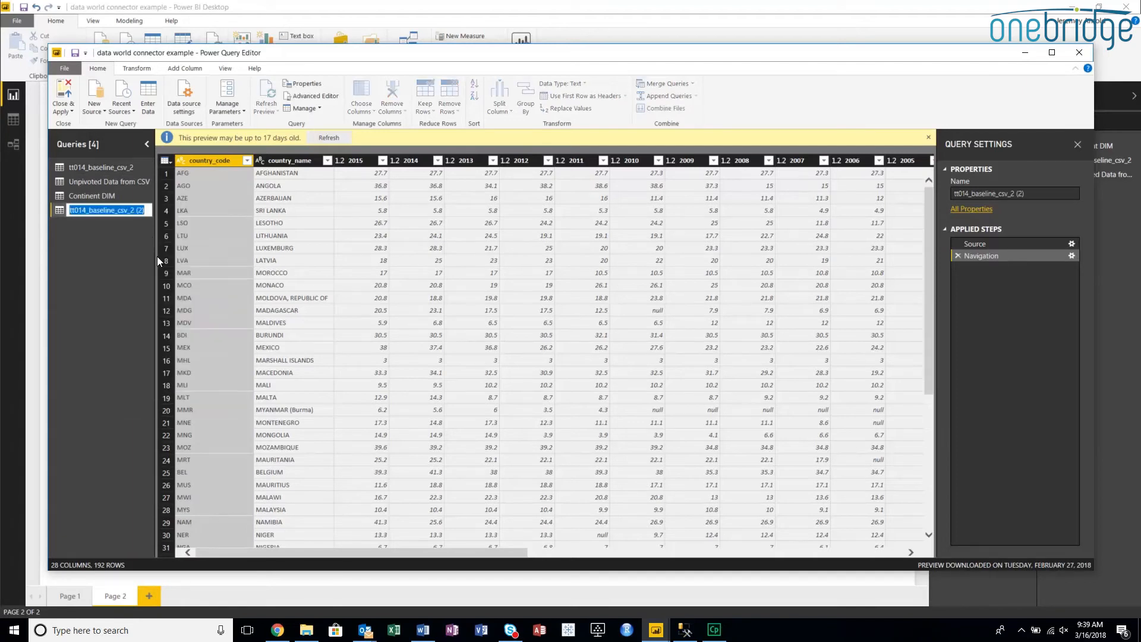
type("Data E")
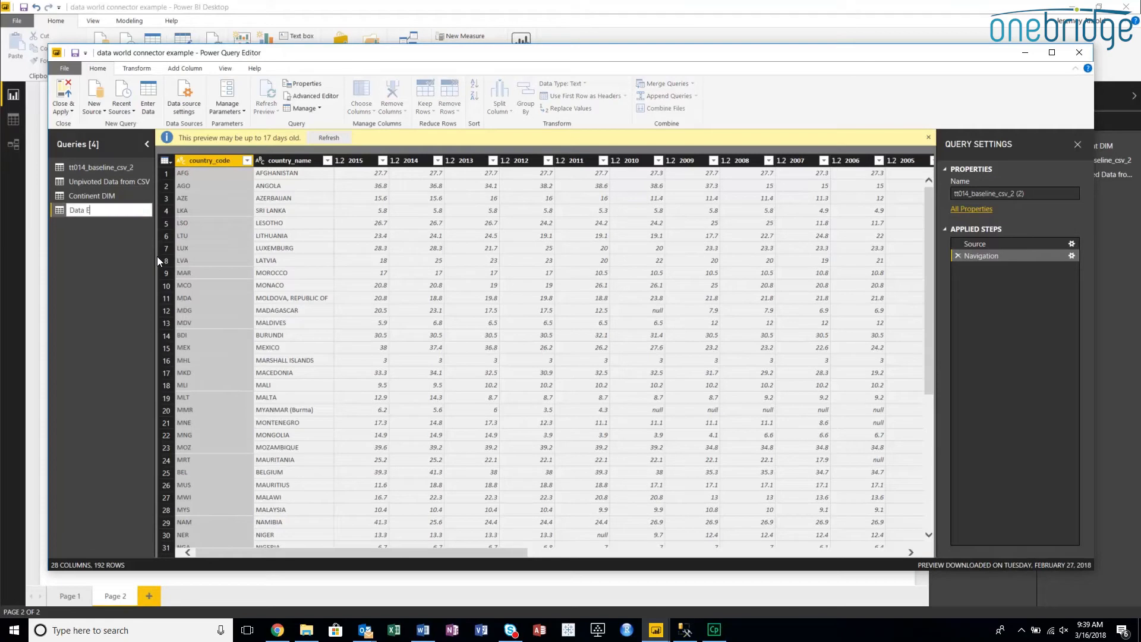
type("xploration")
key("Return")
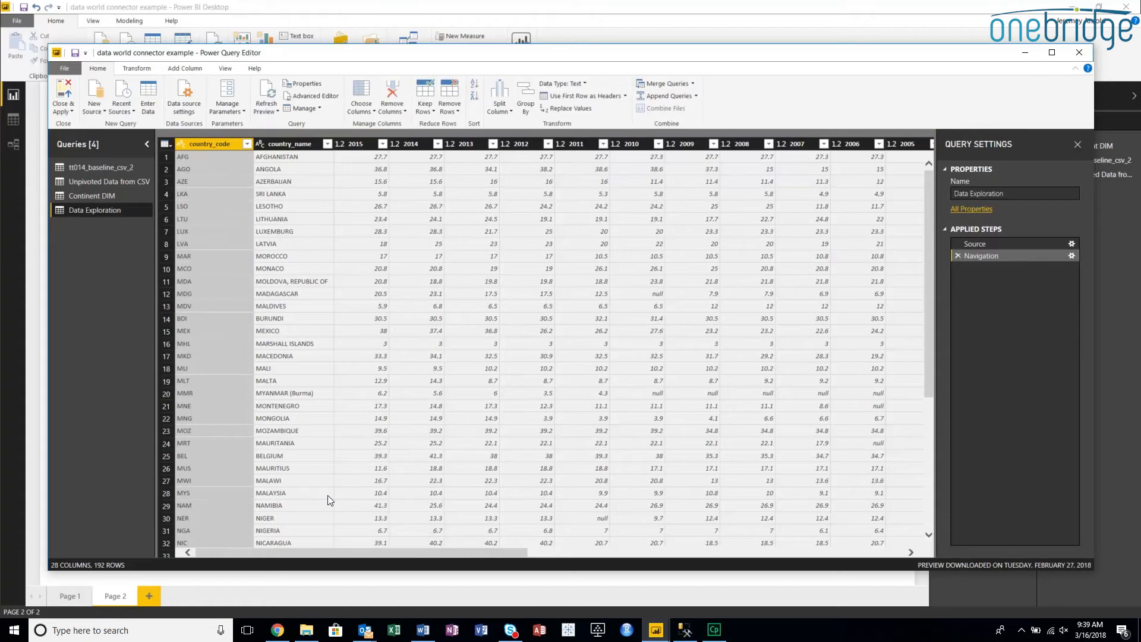
Step: Check the rows of the Data Exploration query and select its adjacent columns 1991 through 1996
left_click_drag(296, 553, 812, 527)
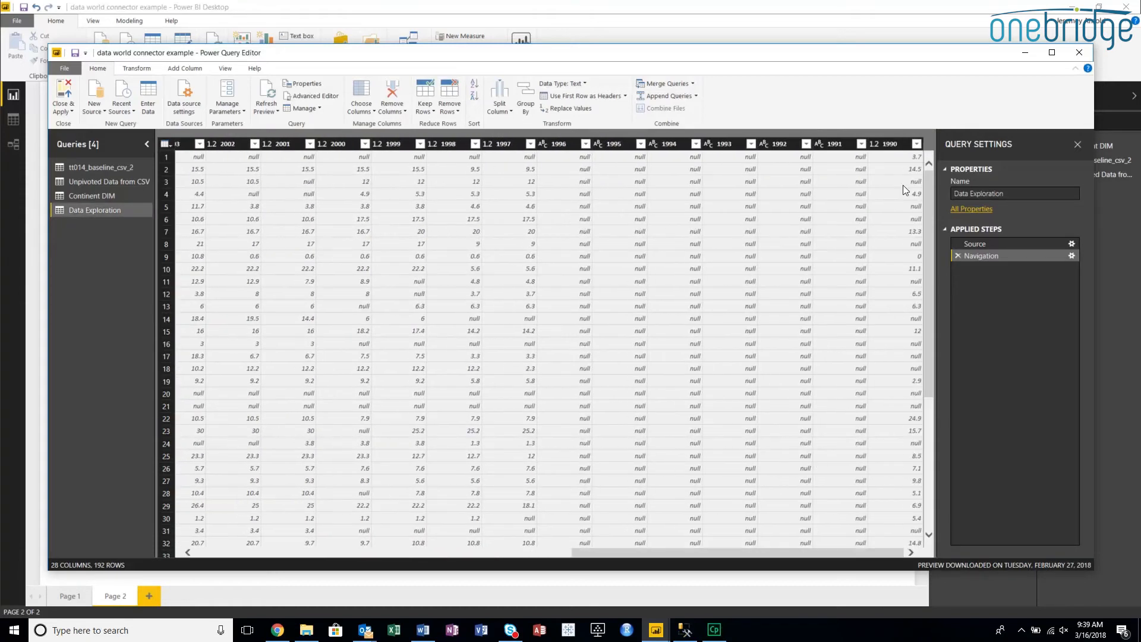
left_click_drag(926, 203, 951, 555)
left_click_drag(947, 618, 946, 606)
left_click_drag(927, 488, 923, 118)
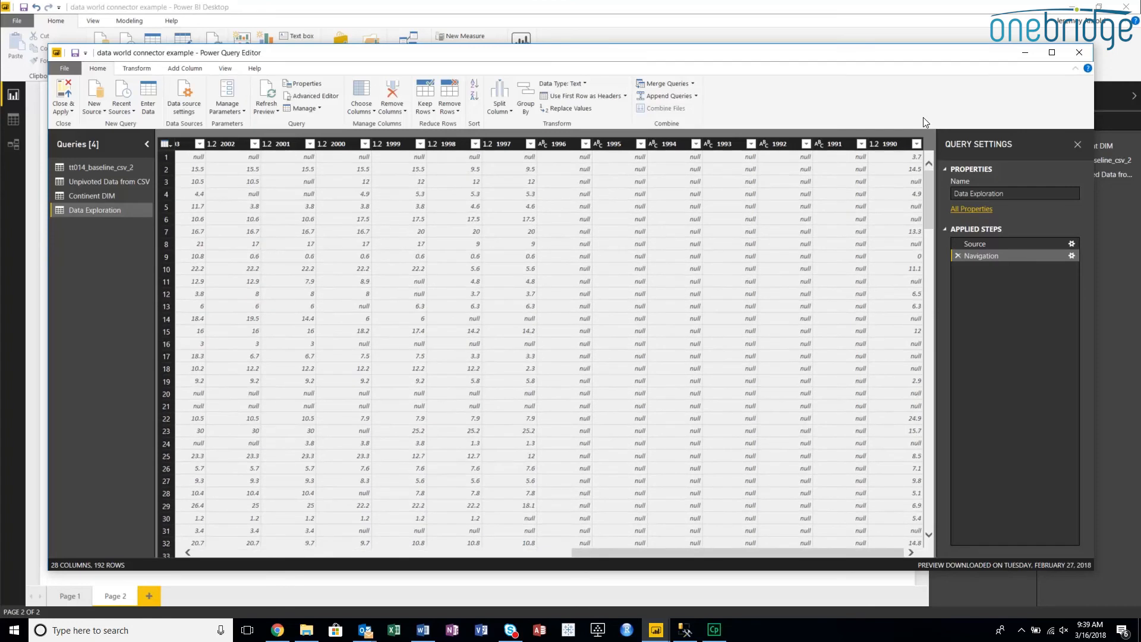
left_click(825, 141)
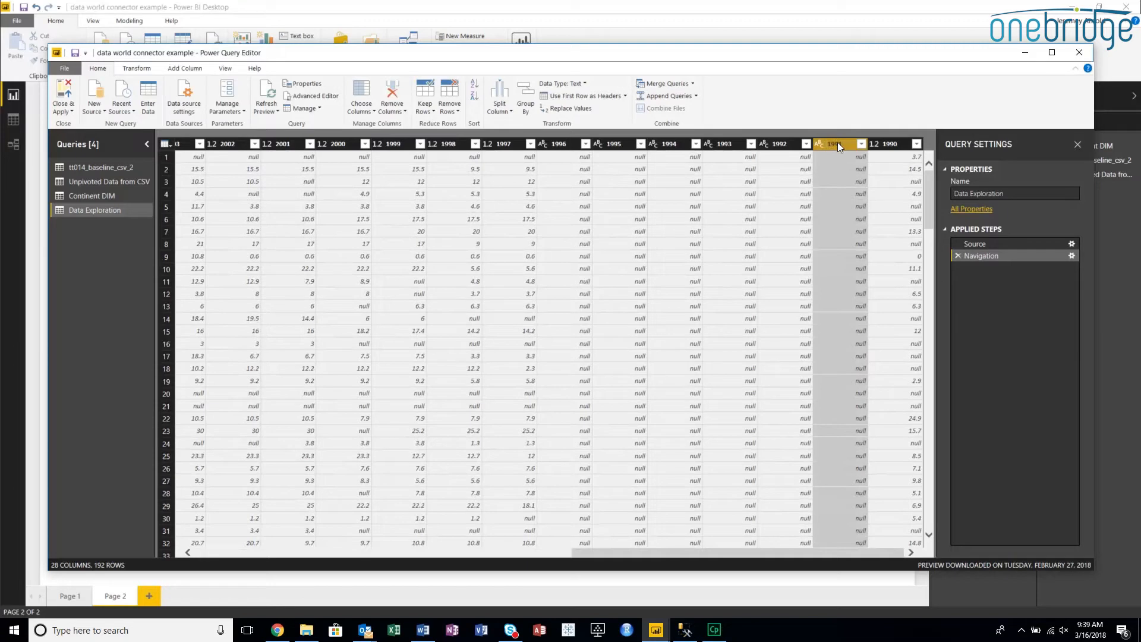
key("shift+Left")
key("shift+Left")
key("shift+Left")
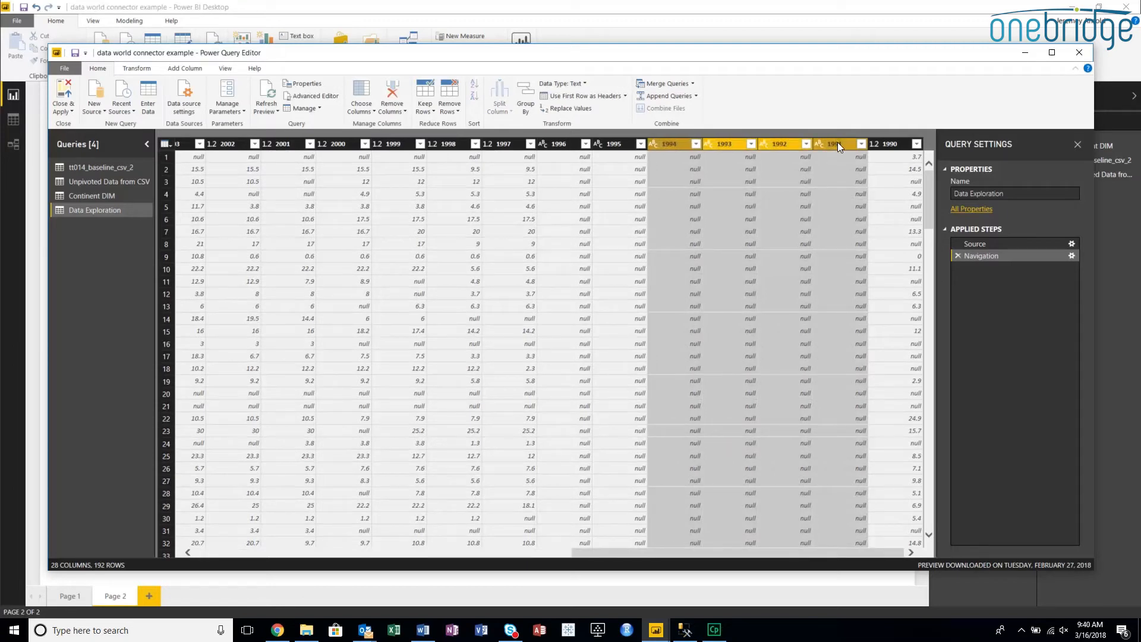
key("shift+Left")
key("shift+Left")
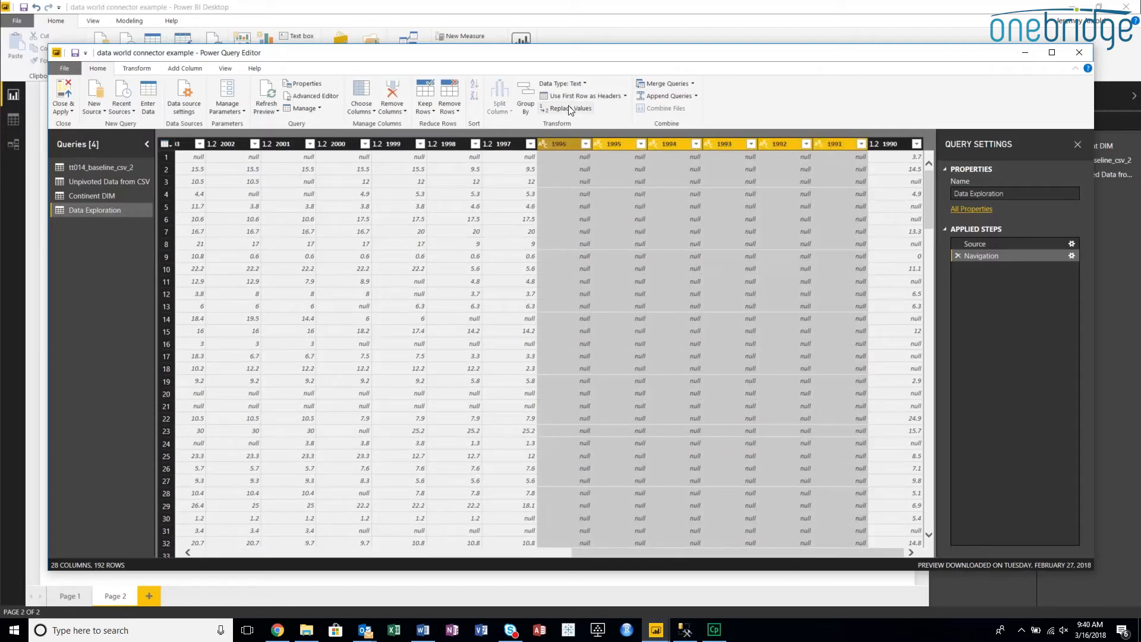
Step: Try to build the selection column by column from 1996 to 1993 and extend it to 1991
left_click(566, 145)
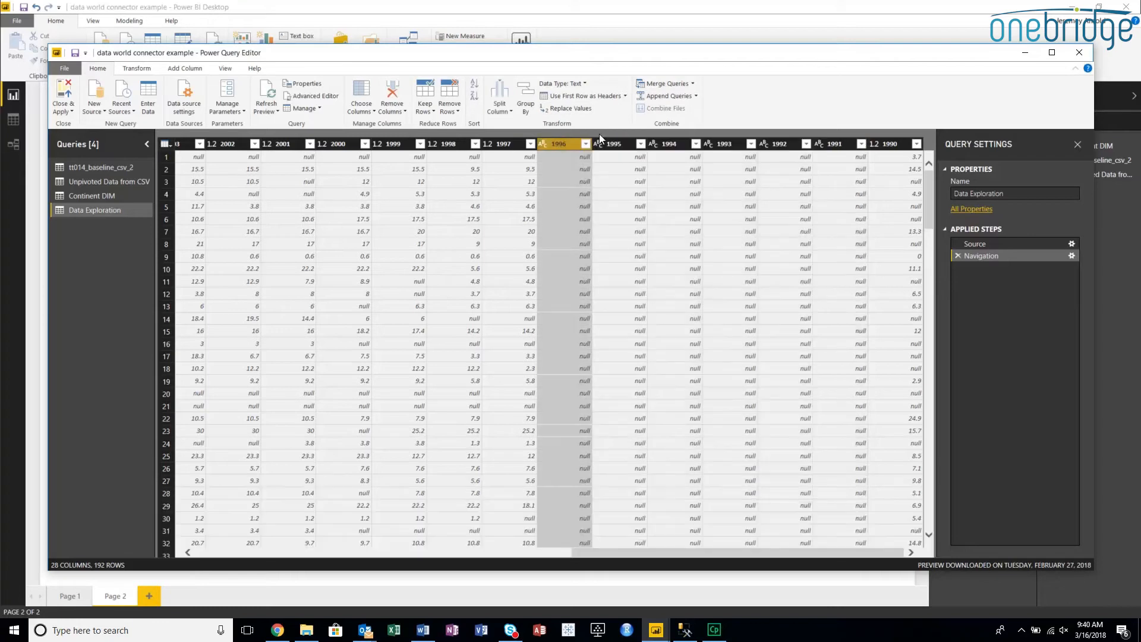
left_click(622, 142, "ctrl")
left_click(671, 143, "ctrl")
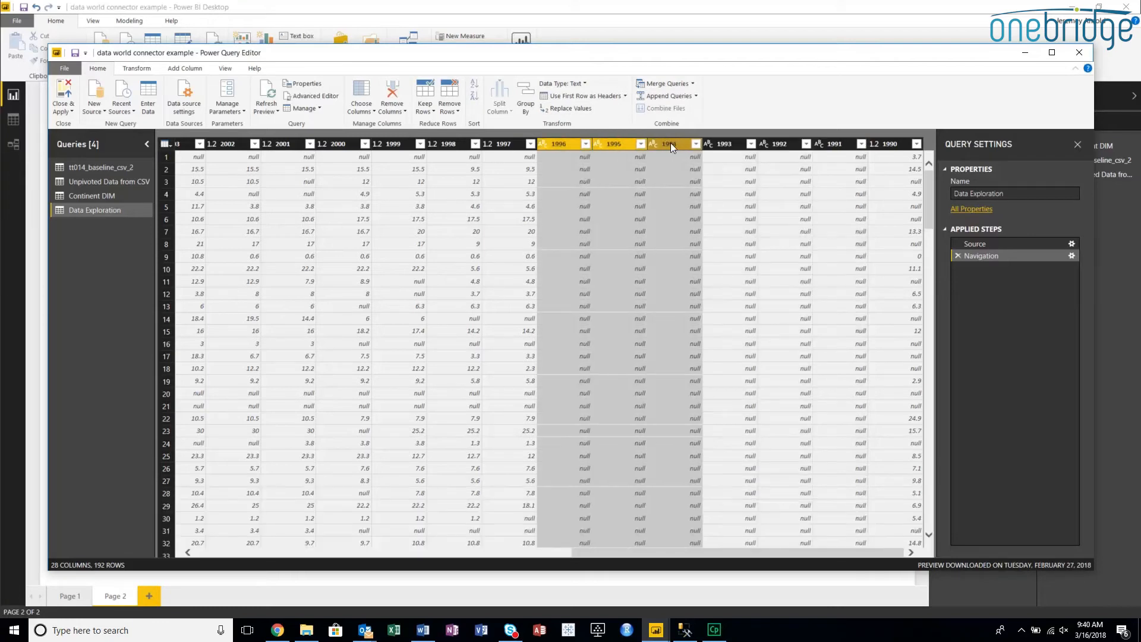
left_click(724, 139, "ctrl")
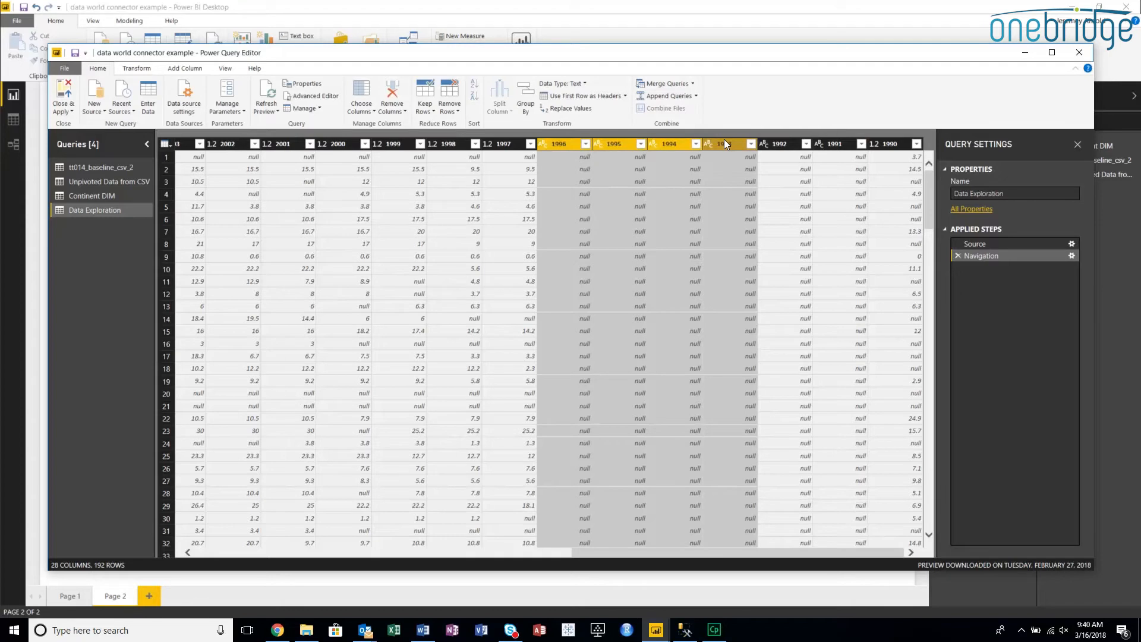
key("shift+Right")
key("shift+Right")
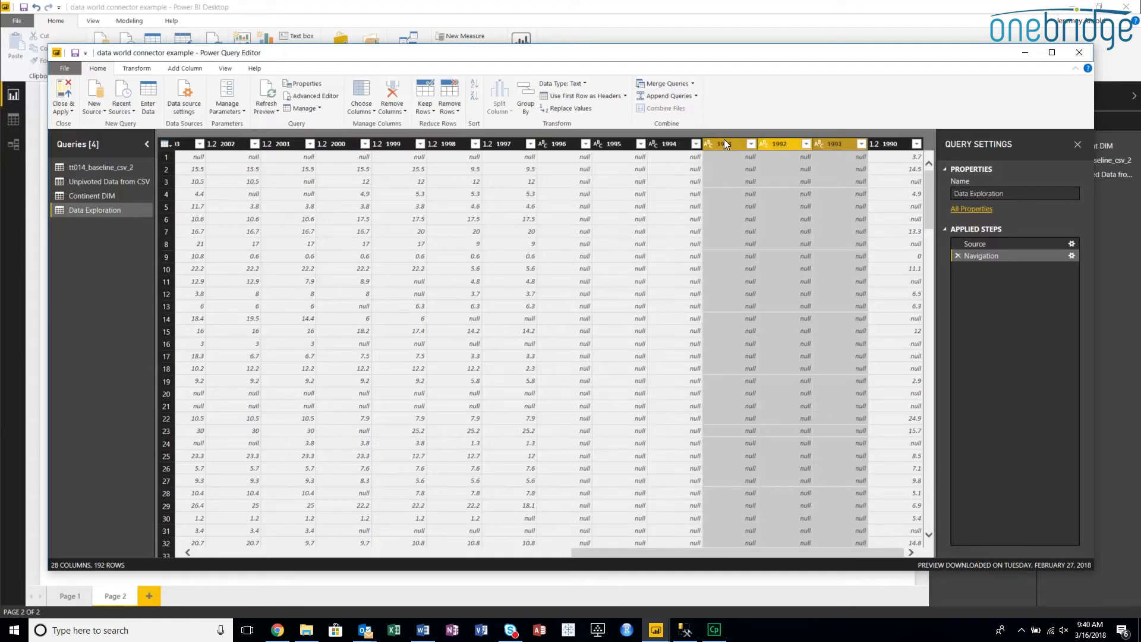
Step: Remove the 1991 through 1996 columns from the Data Exploration query
left_click(851, 144)
key("shift+Left")
key("shift+Left")
key("shift+Left")
key("shift+Left")
key("shift+Left")
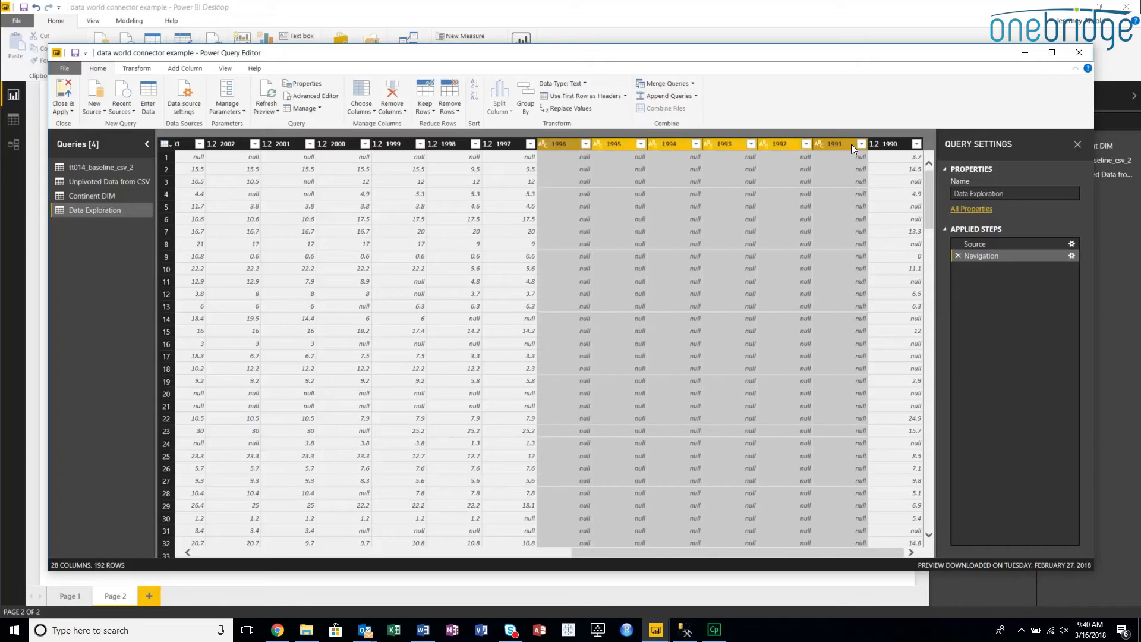
key("Delete")
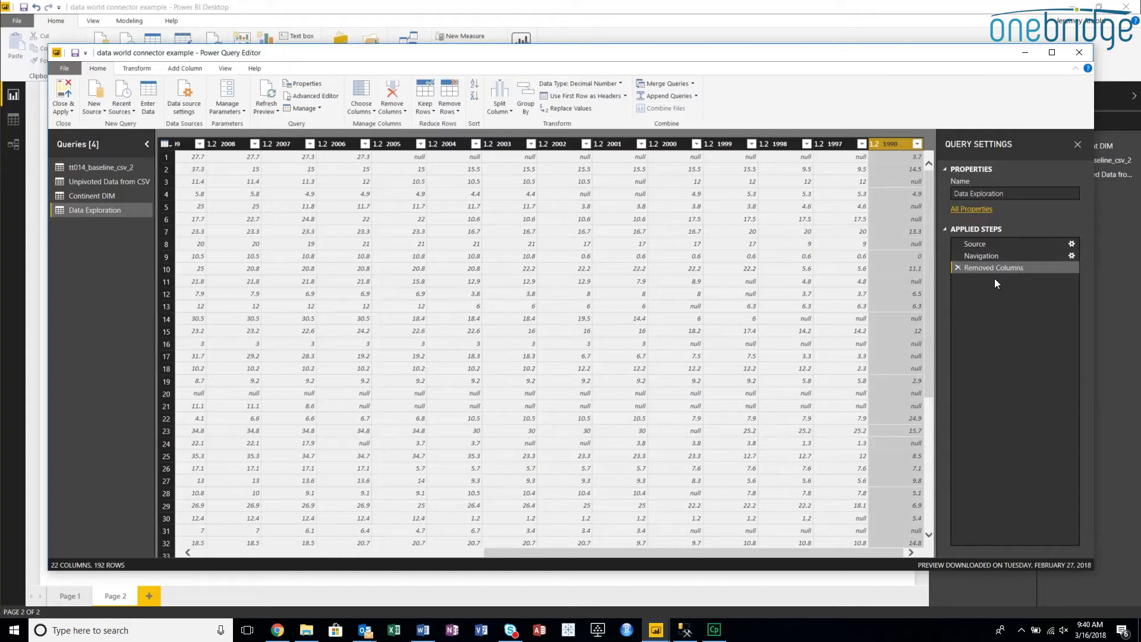
Step: Review the table at the Navigation and Source steps and again at the column removal step
left_click(993, 257)
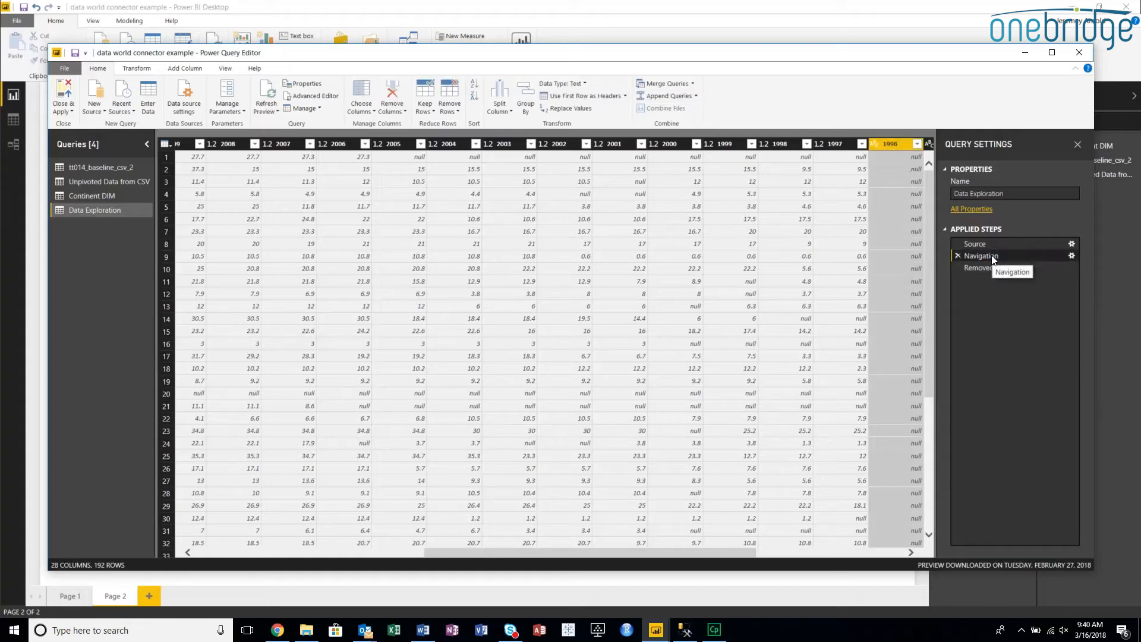
left_click(989, 244)
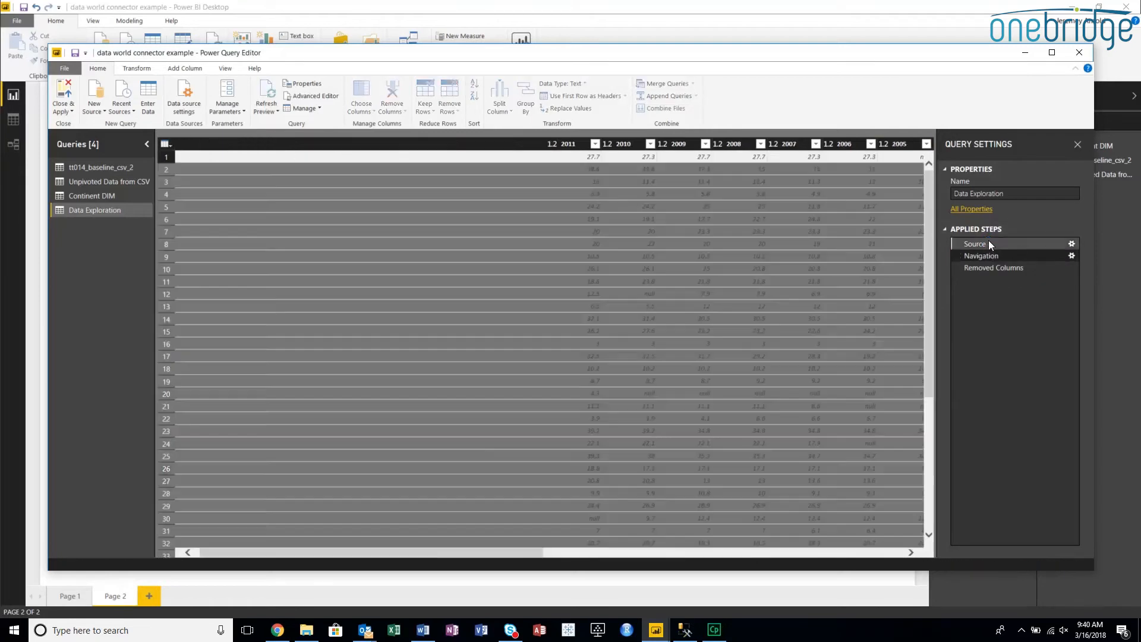
left_click(985, 266)
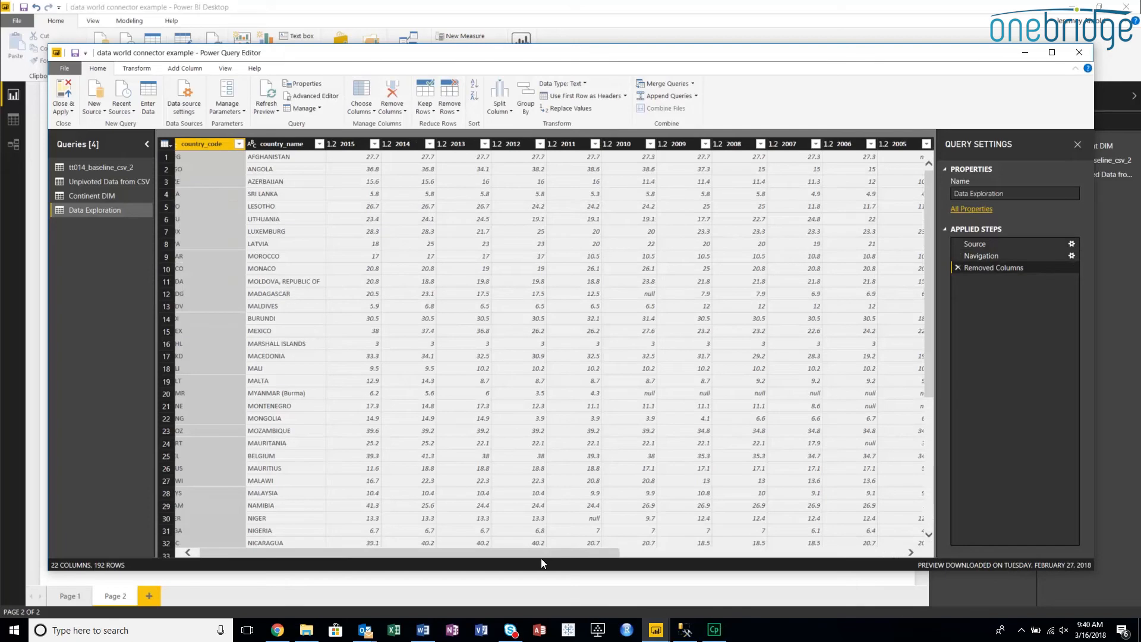
left_click_drag(595, 553, 969, 592)
Step: Rename the column removal step in the applied steps as "Removed 1991 - 1996 columns"
right_click(971, 266)
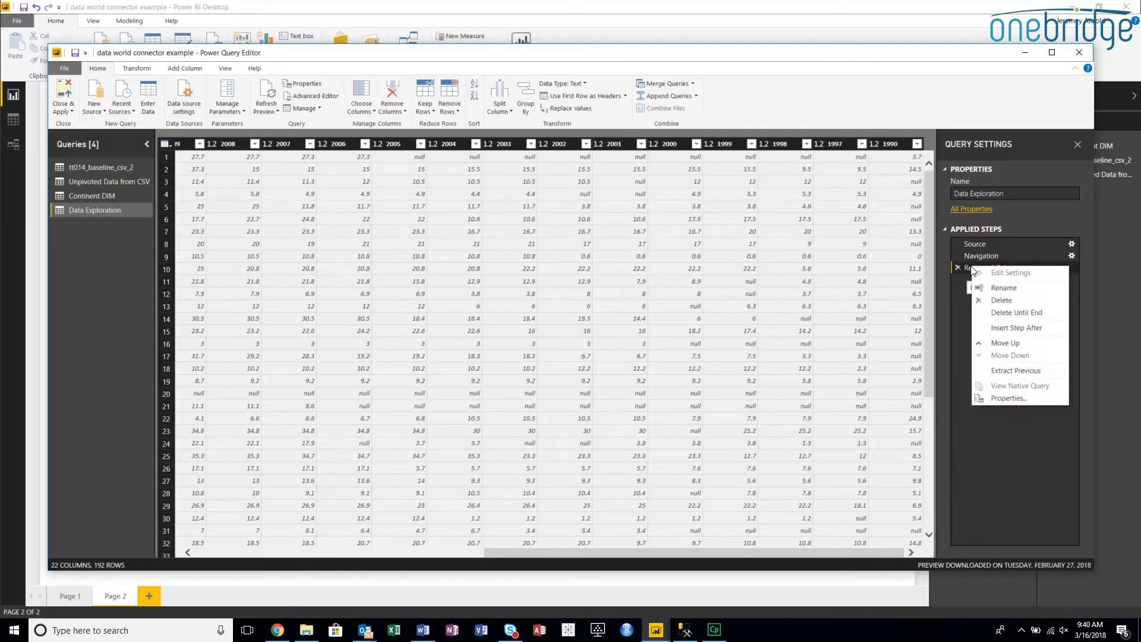
left_click(997, 289)
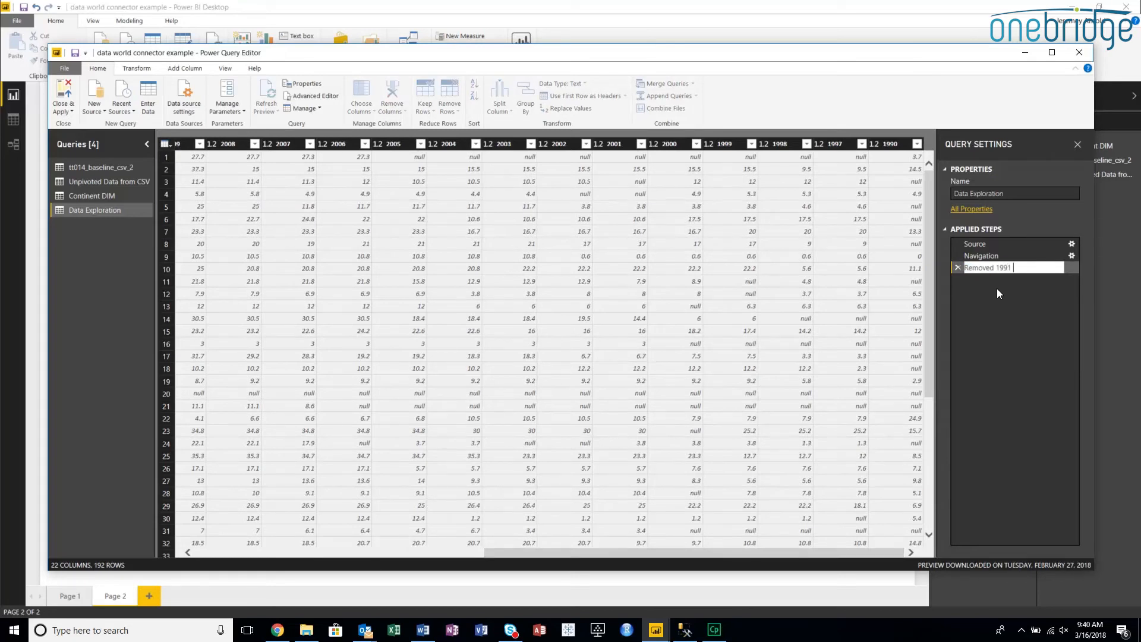
type("Removed 1991 - 1996 colums")
key("Return")
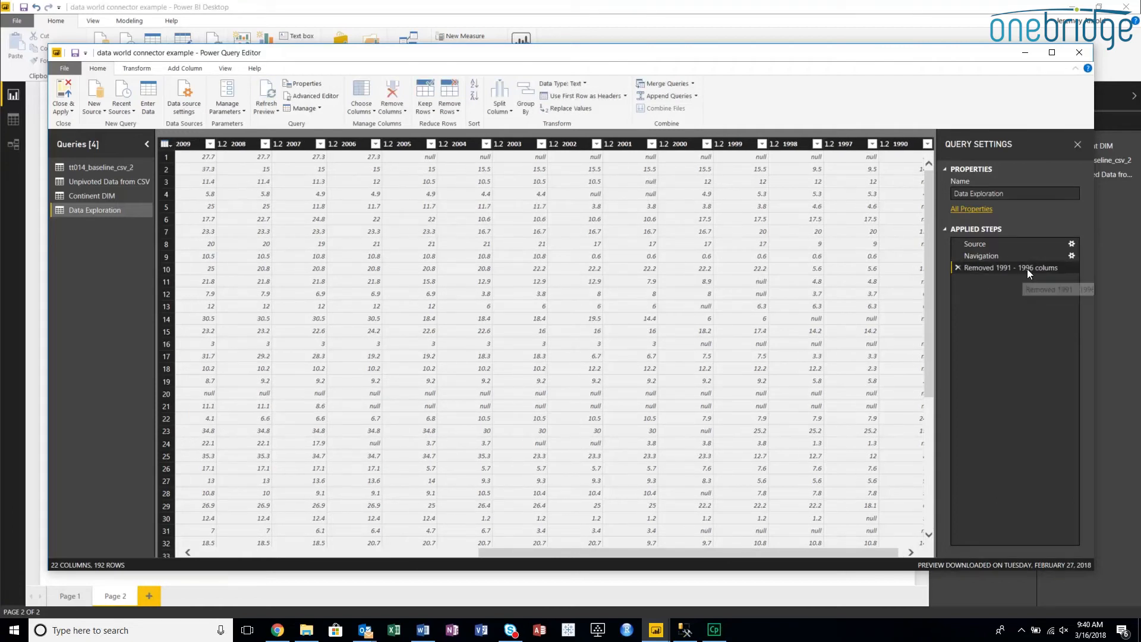
right_click(1028, 269)
left_click(1059, 290)
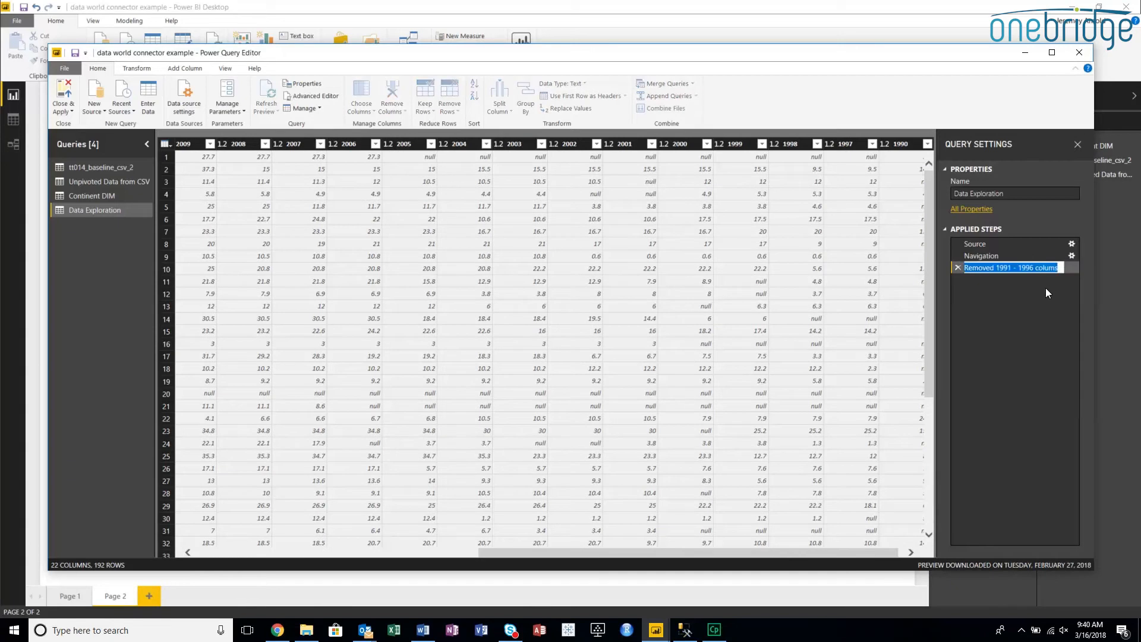
left_click(1055, 269)
type("n")
key("Return")
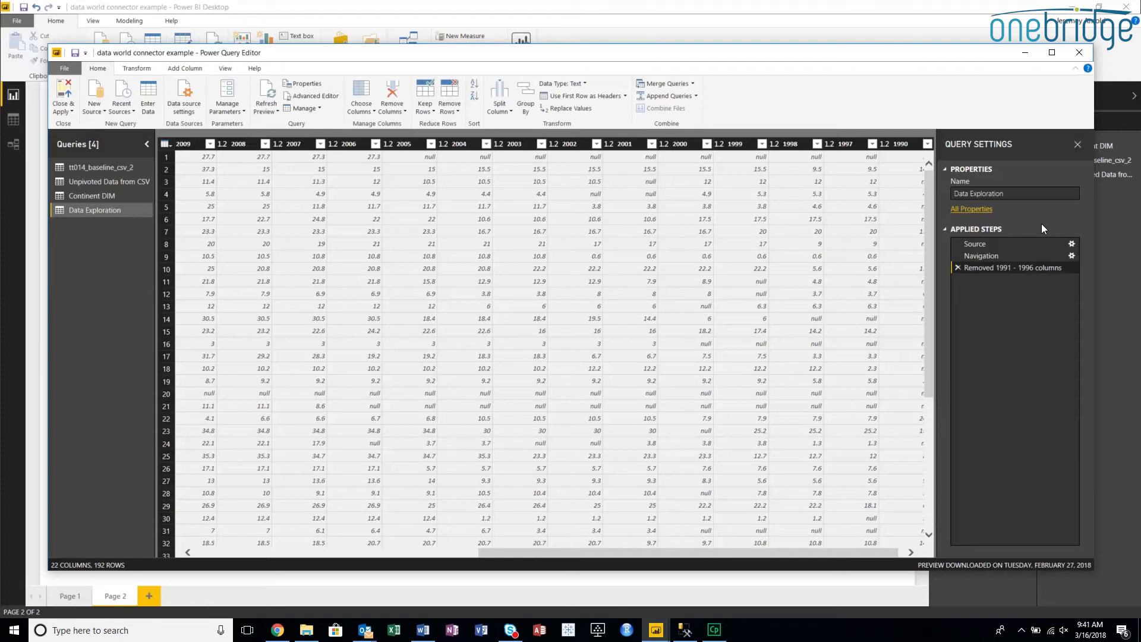
Step: Delete the applied step that removed the 1991 to 1996 columns
left_click(957, 267)
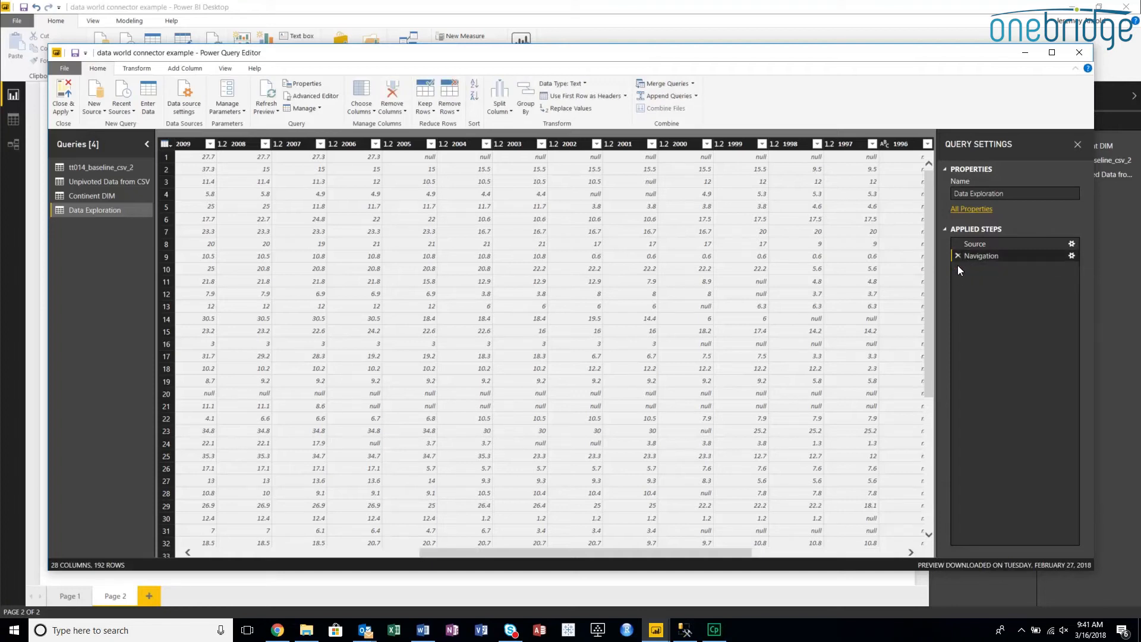
Step: Remove the 1991 through 1996 columns from the Data Exploration query again
left_click_drag(604, 552, 830, 538)
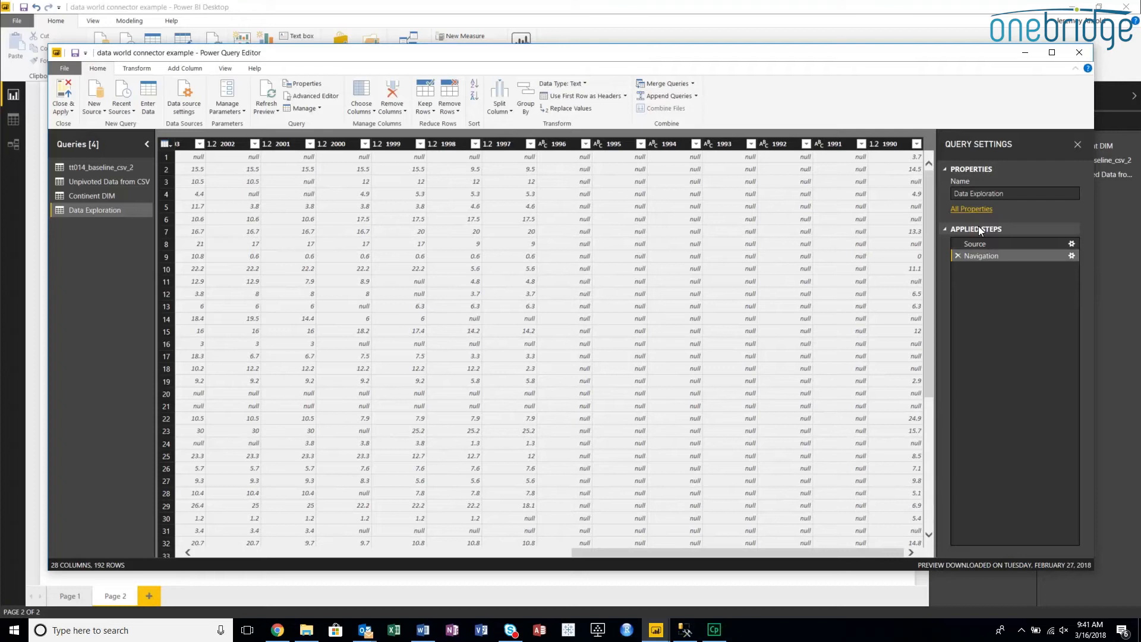
left_click(835, 139)
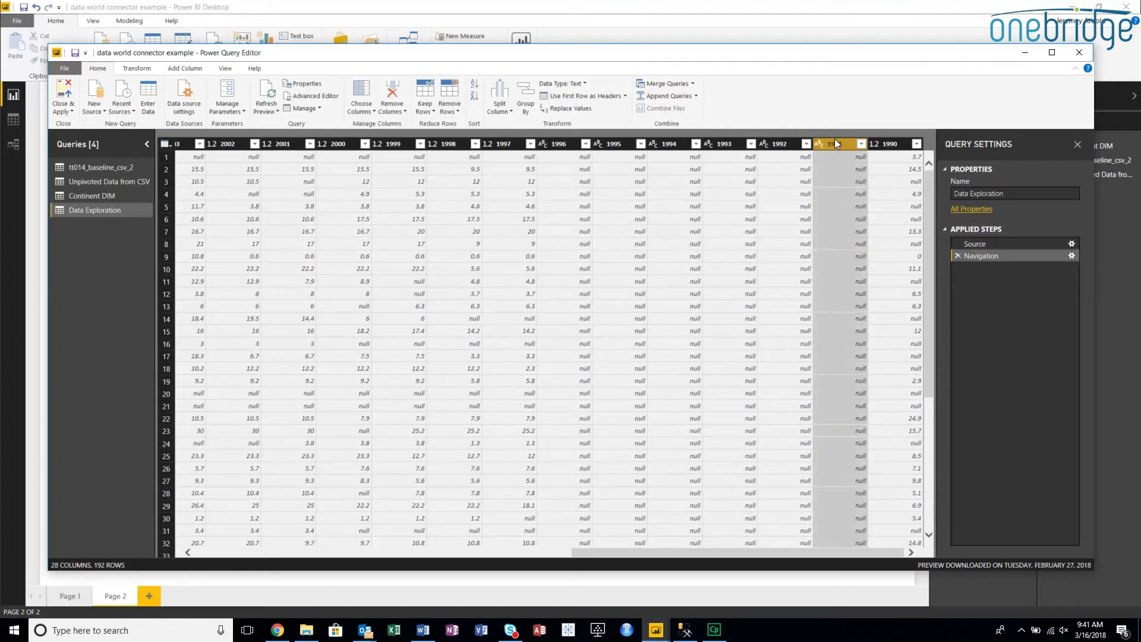
left_click(563, 144, "shift")
left_click(137, 70)
left_click(98, 70)
left_click(398, 113)
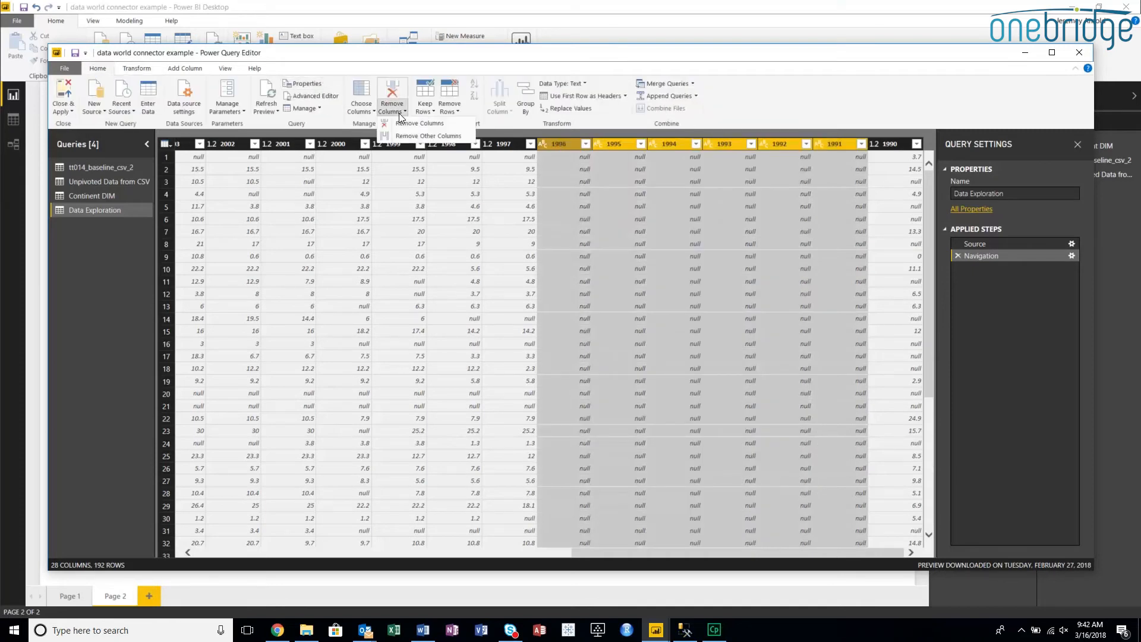
left_click(405, 125)
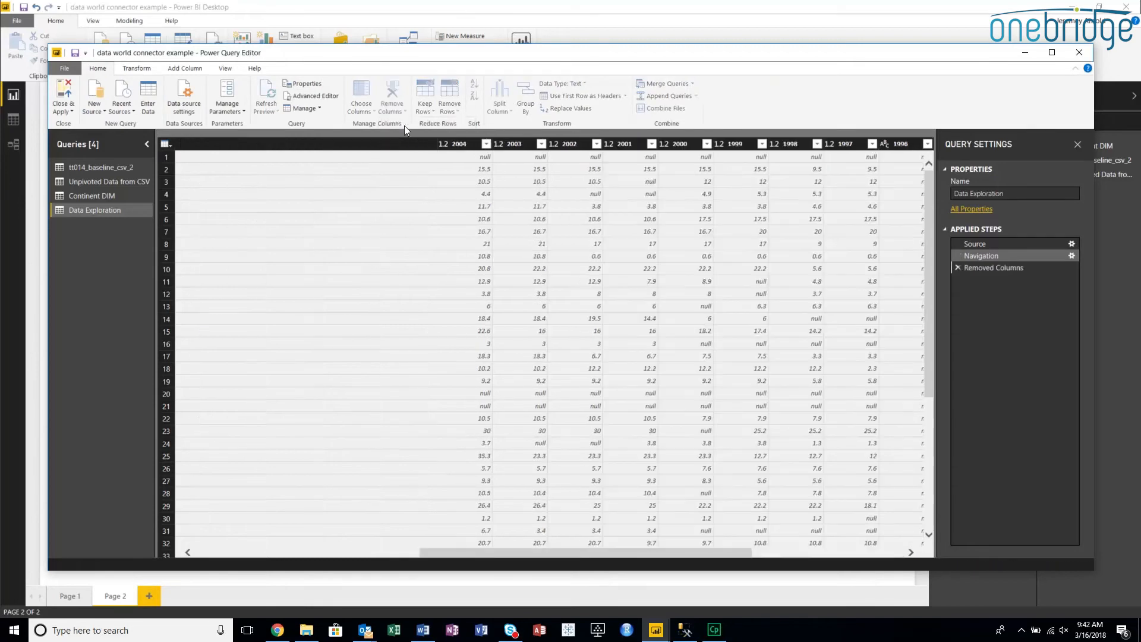
Step: Rename the column removal step in the applied steps as "Removed 1991-1996 Columns"
right_click(1025, 271)
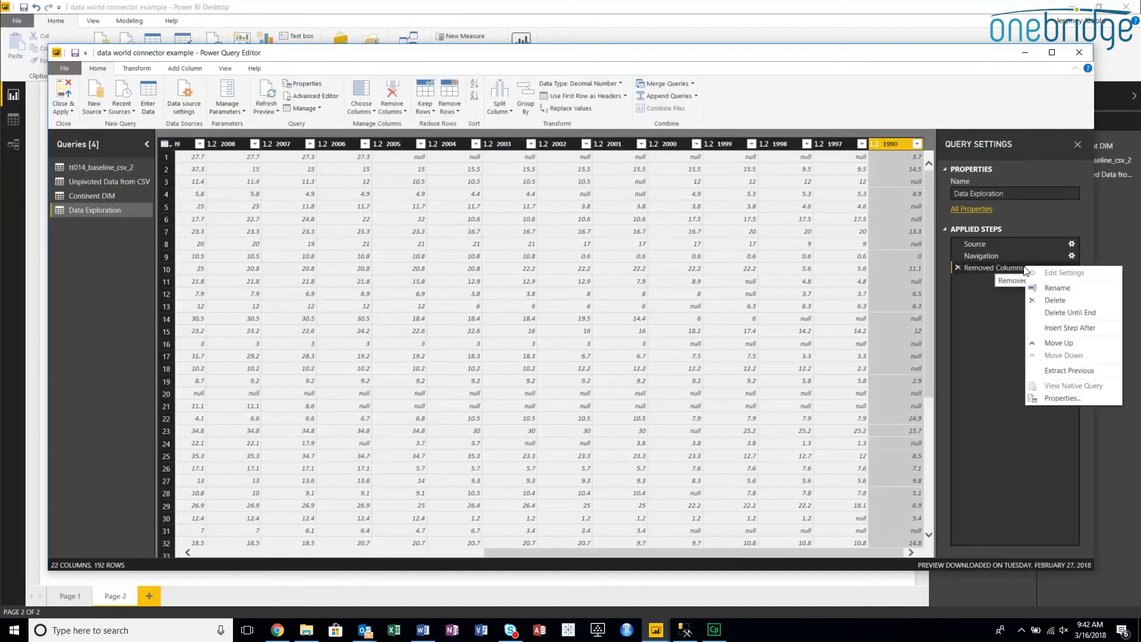
left_click(1046, 293)
type("Removed 1991-1")
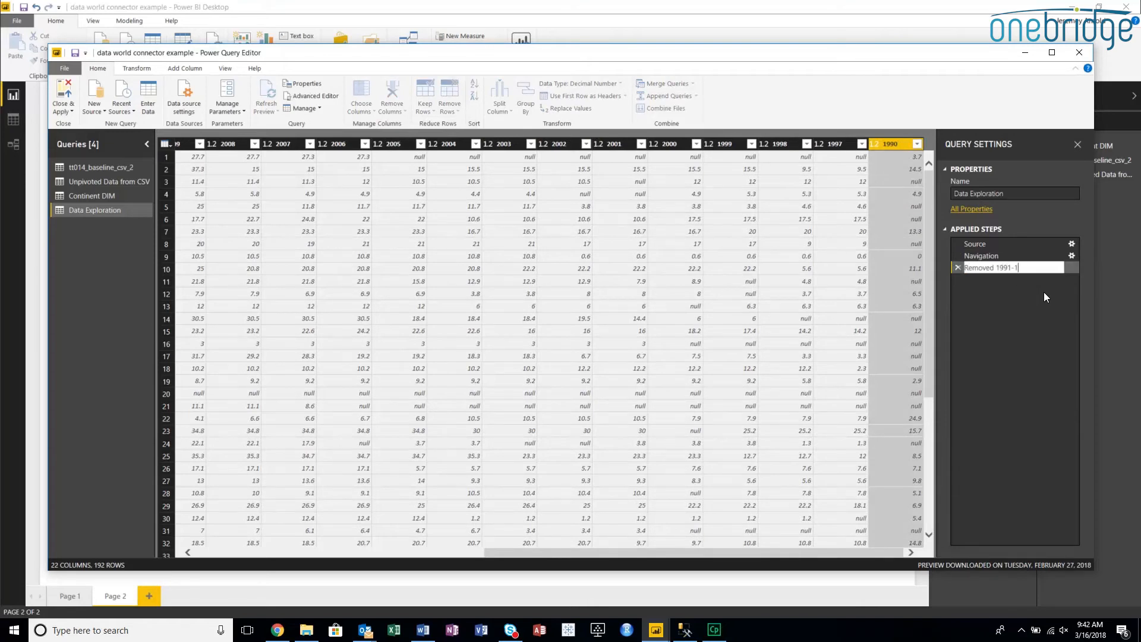
type("996 Columns")
key("Return")
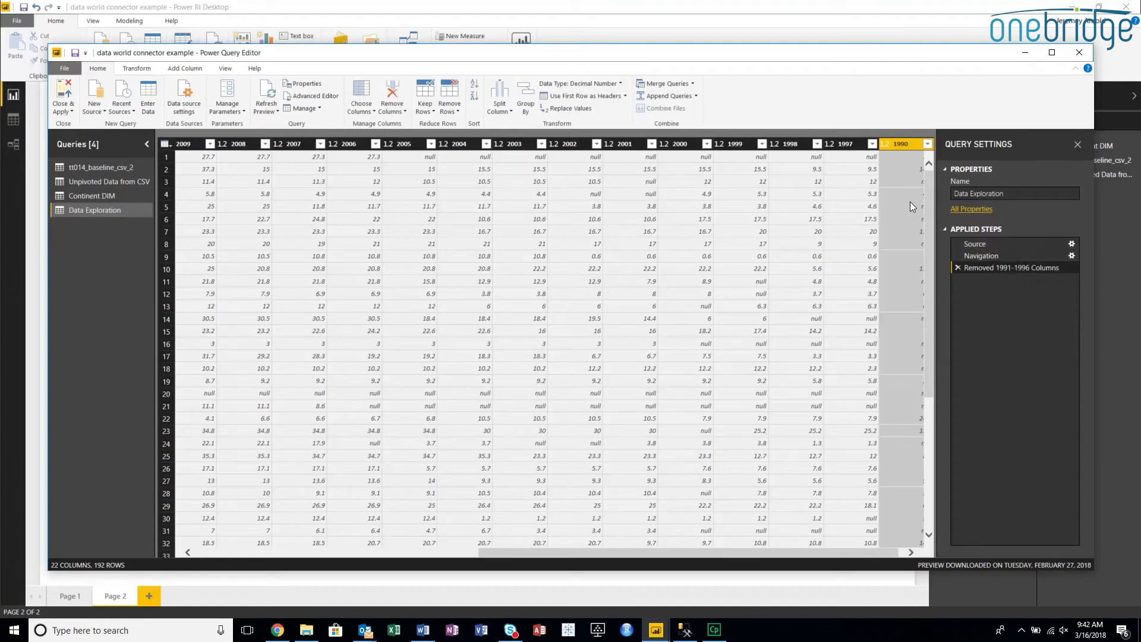
Step: Examine the values of a row across all remaining year columns, through the 1990 column
left_click(847, 202)
key("Left")
key("Left")
key("Left")
key("Left")
key("Left")
key("Left")
key("Left")
key("Left")
key("Left")
key("Left")
key("Left")
key("Left")
key("Left")
key("Left")
key("Left")
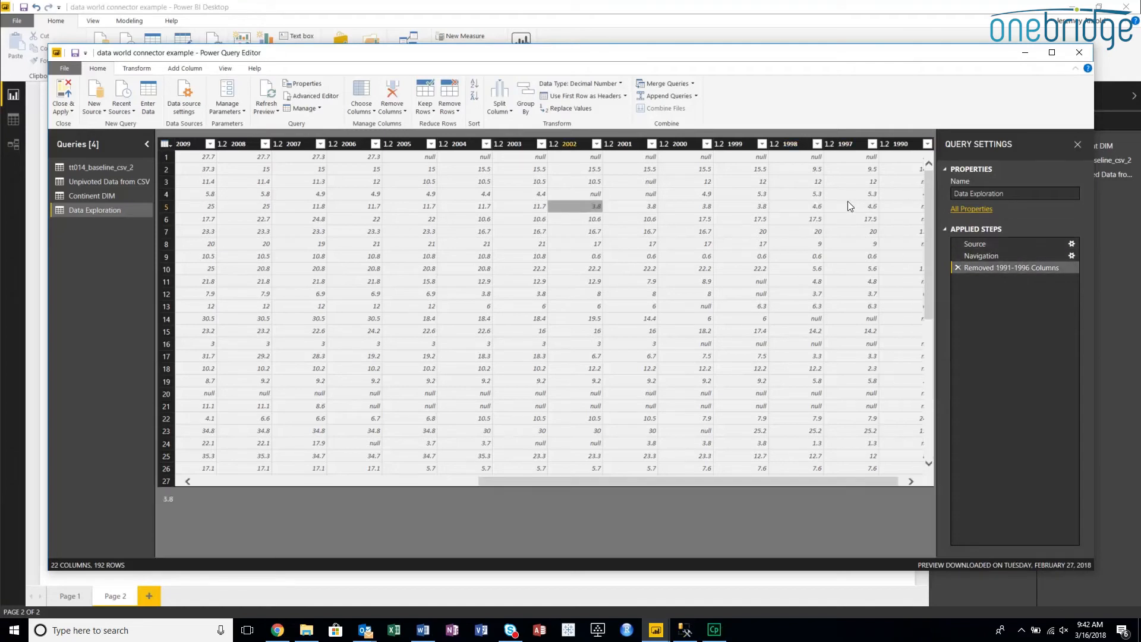
key("Left")
key("Left")
key("Left")
key("Left")
key("Left")
key("Right")
key("Right")
key("Right")
key("Right")
key("Right")
key("Right")
key("Right")
key("Right")
key("Right")
key("Right")
key("Right")
key("Right")
key("Right")
key("Right")
key("Right")
key("Right")
key("Right")
key("Right")
key("Right")
key("Right")
key("Right")
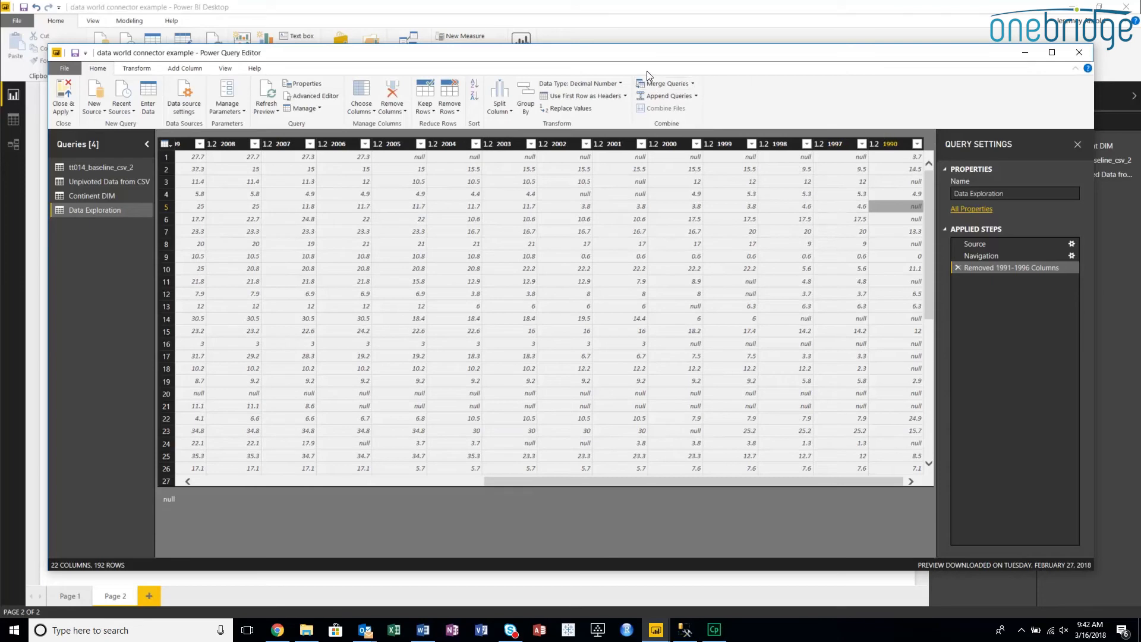
Step: Unpivot the year columns from 1990 through 2015 and delete the resulting applied step
left_click(887, 143)
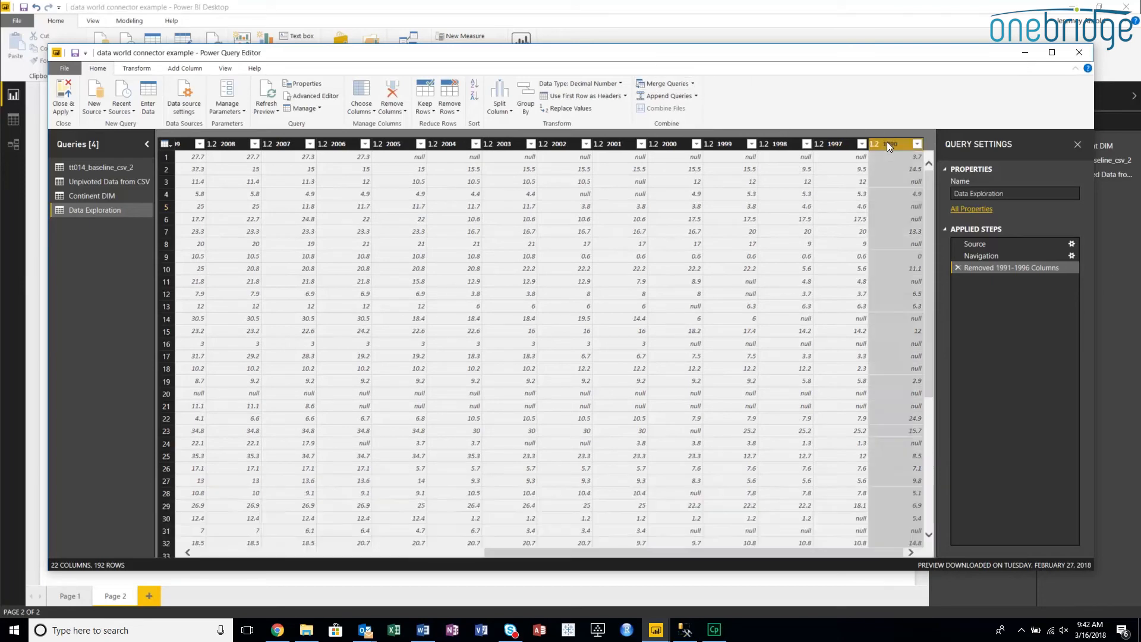
key("shift+Left")
key("shift+Left")
key("shift+Left")
key("shift+Left")
key("shift+Left")
key("shift+Left")
key("shift+Left")
key("shift+Left")
key("shift+Left")
key("shift+Left")
key("shift+Left")
key("shift+Left")
key("shift+Left")
key("shift+Left")
key("shift+Left")
key("shift+Left")
key("shift+Left")
key("shift+Left")
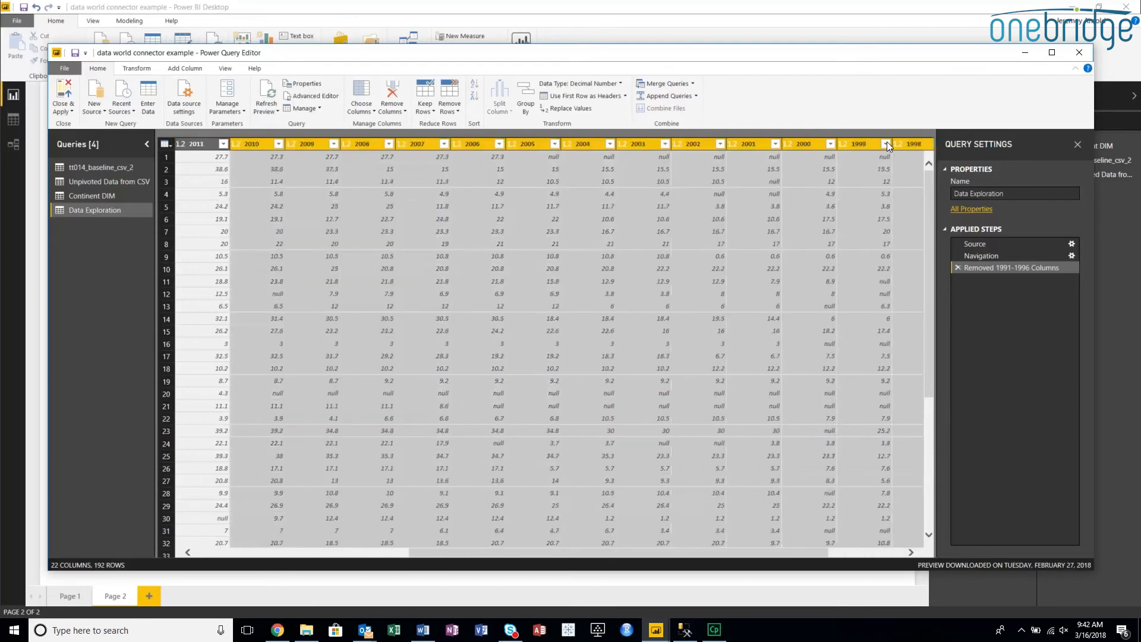
key("shift+Left")
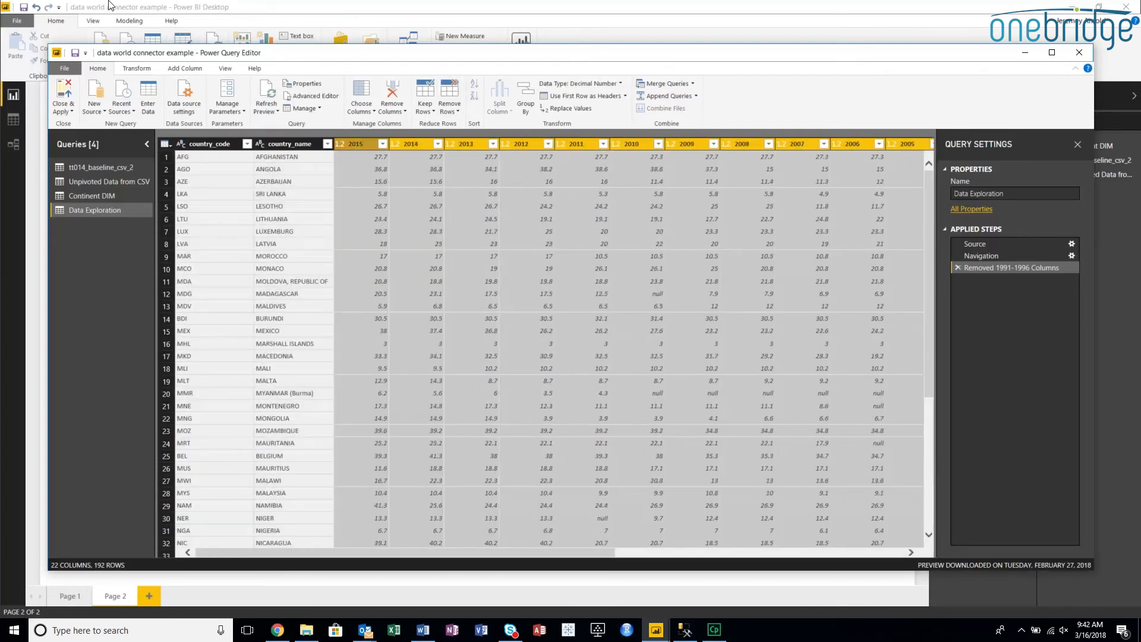
left_click(150, 69)
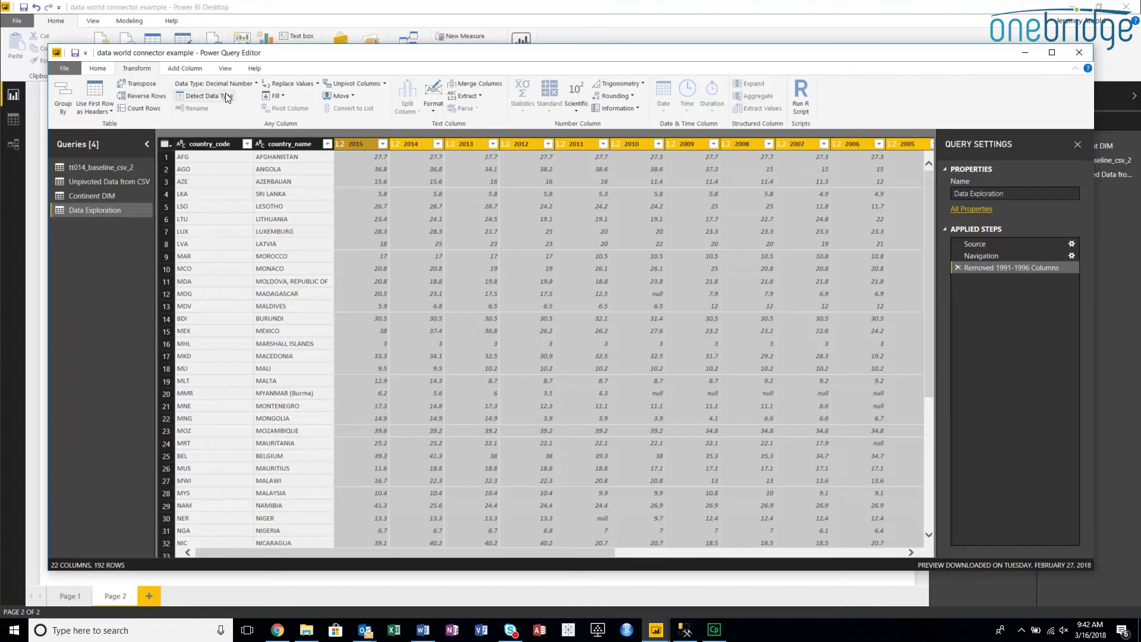
left_click(385, 84)
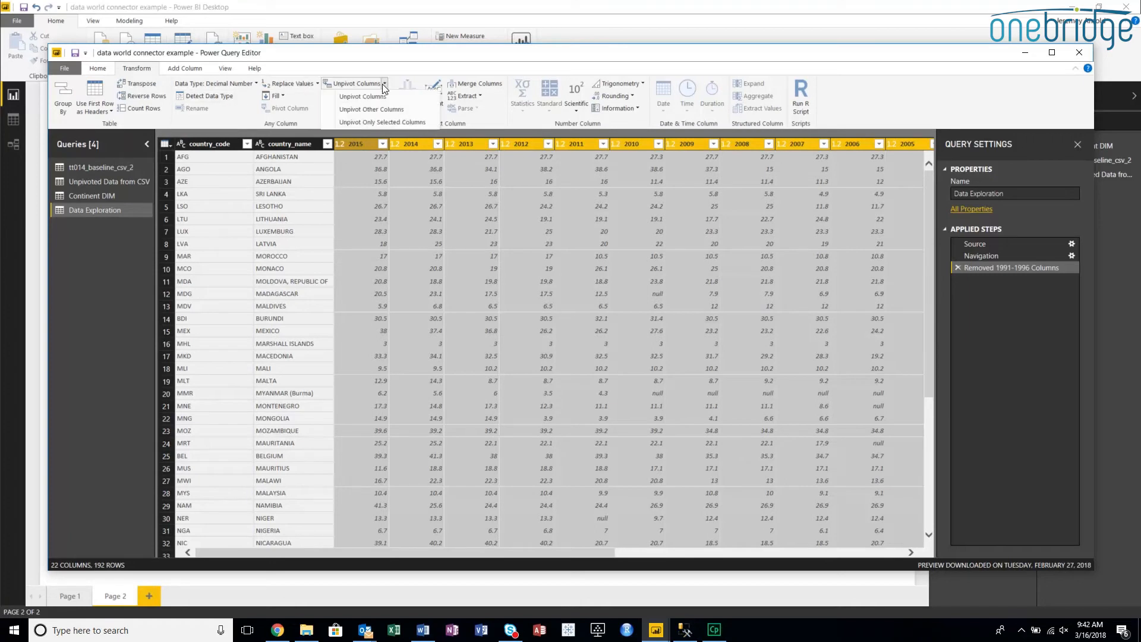
left_click(384, 98)
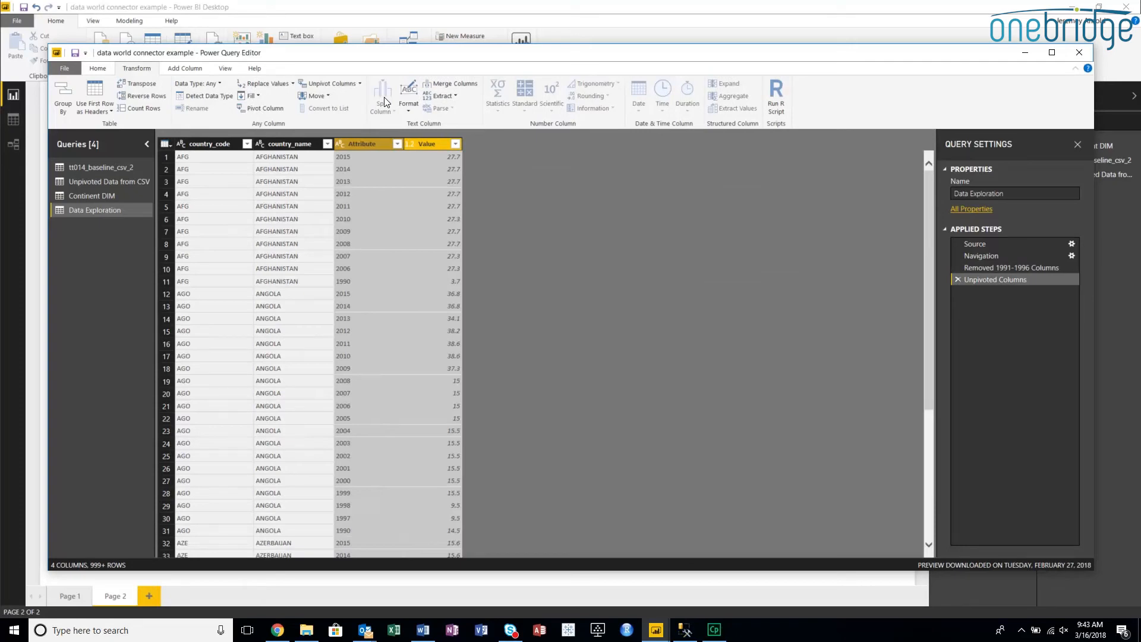
left_click(954, 277)
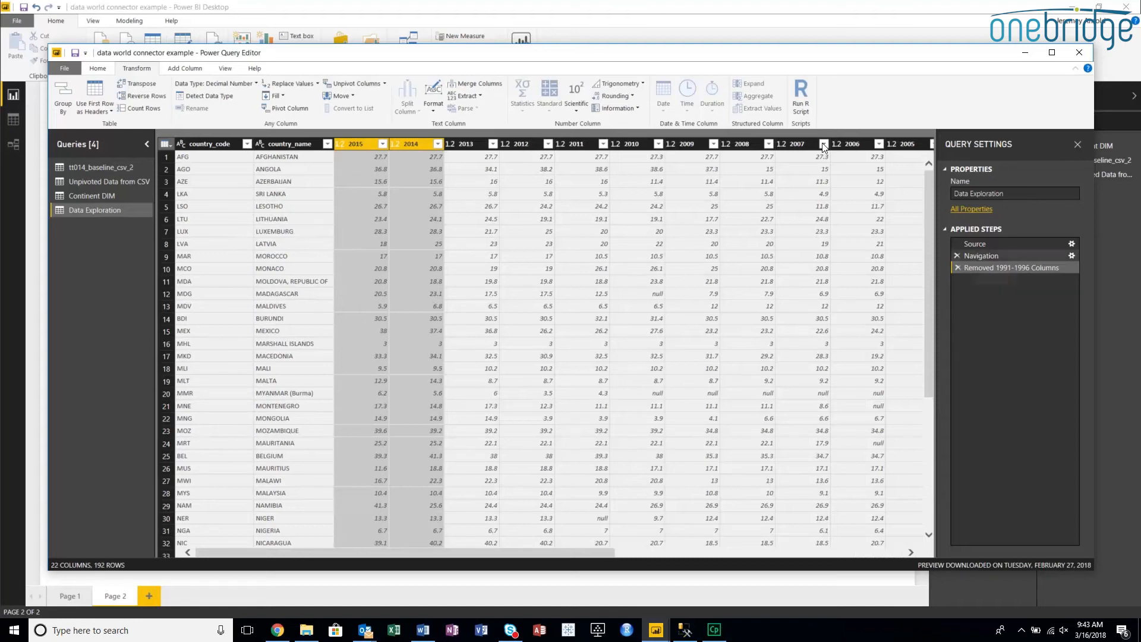
Step: Unpivot only the 2014 and 2015 columns
left_click(373, 145)
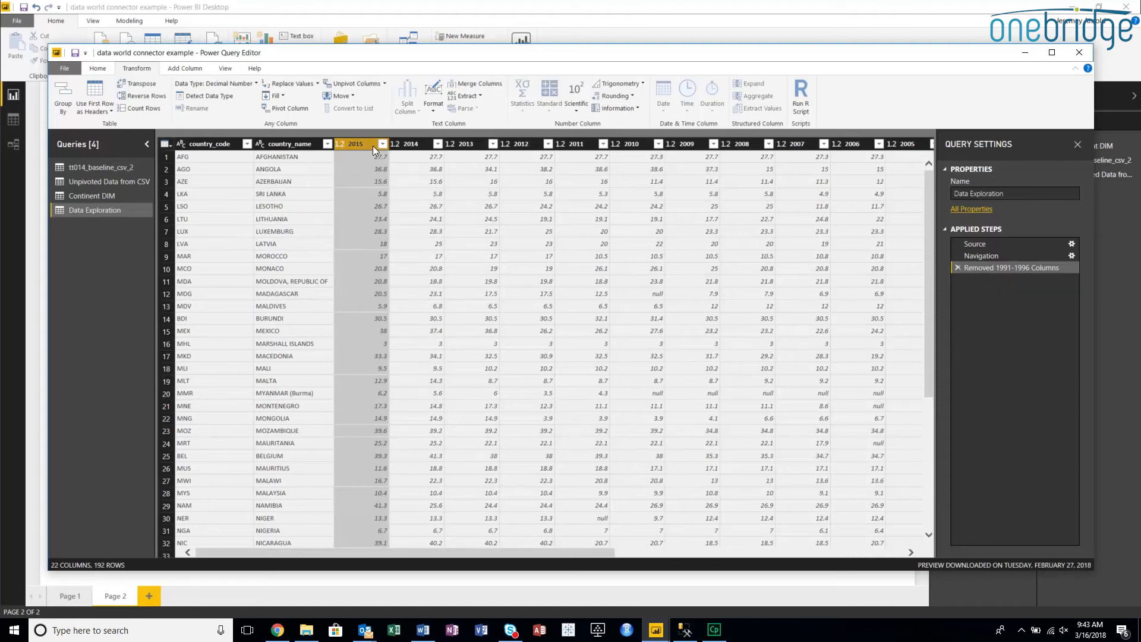
key("shift+Right")
left_click(364, 84)
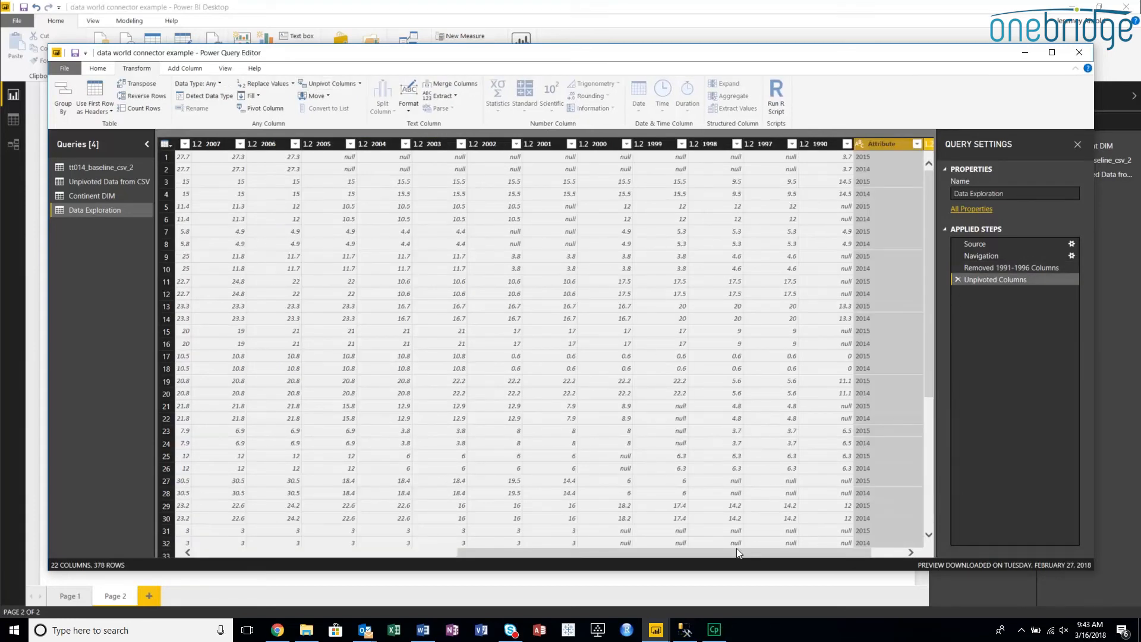
Step: Review the partially unpivoted table in the maximized query editor, comparing the remaining year columns with the Attribute and Value columns
left_click_drag(868, 550, 326, 601)
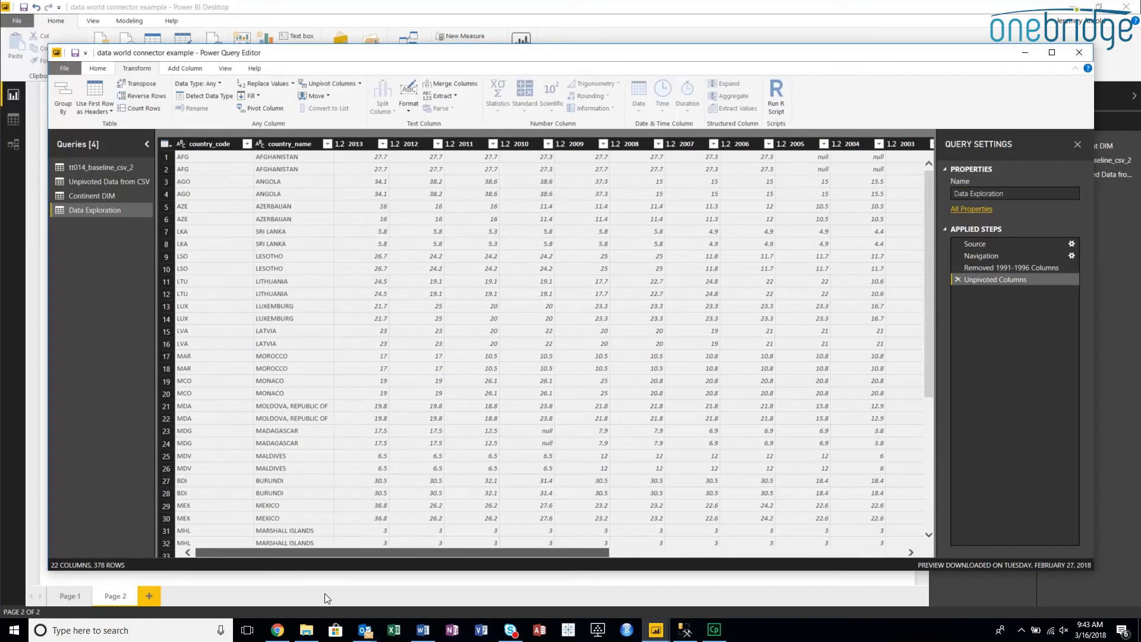
left_click(325, 595)
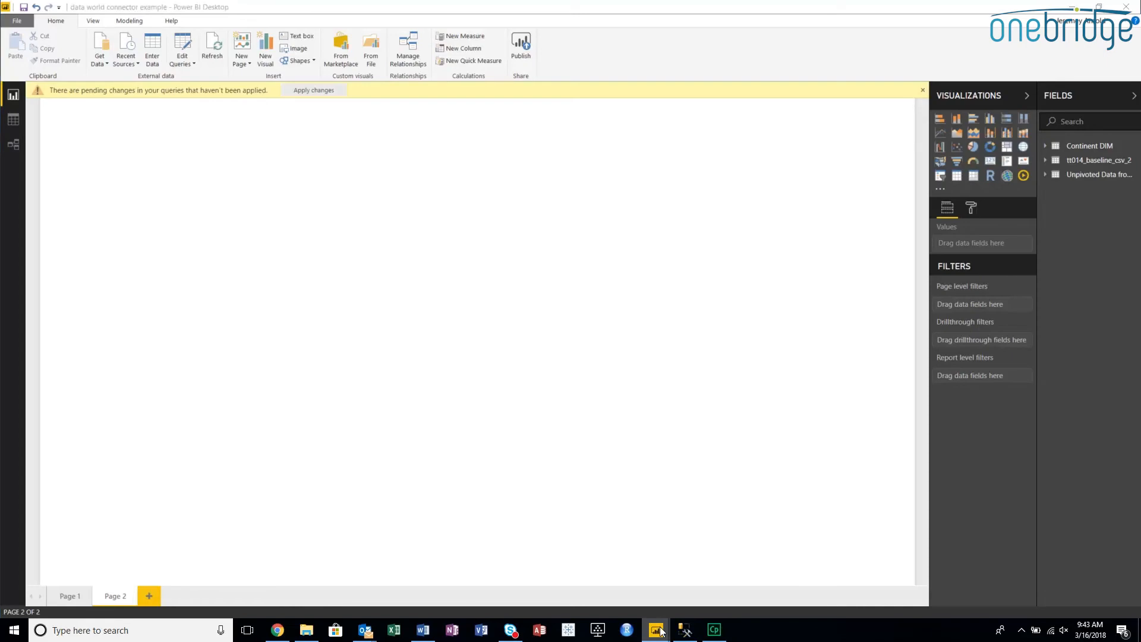
mouse_move(656, 629)
left_click(1062, 596)
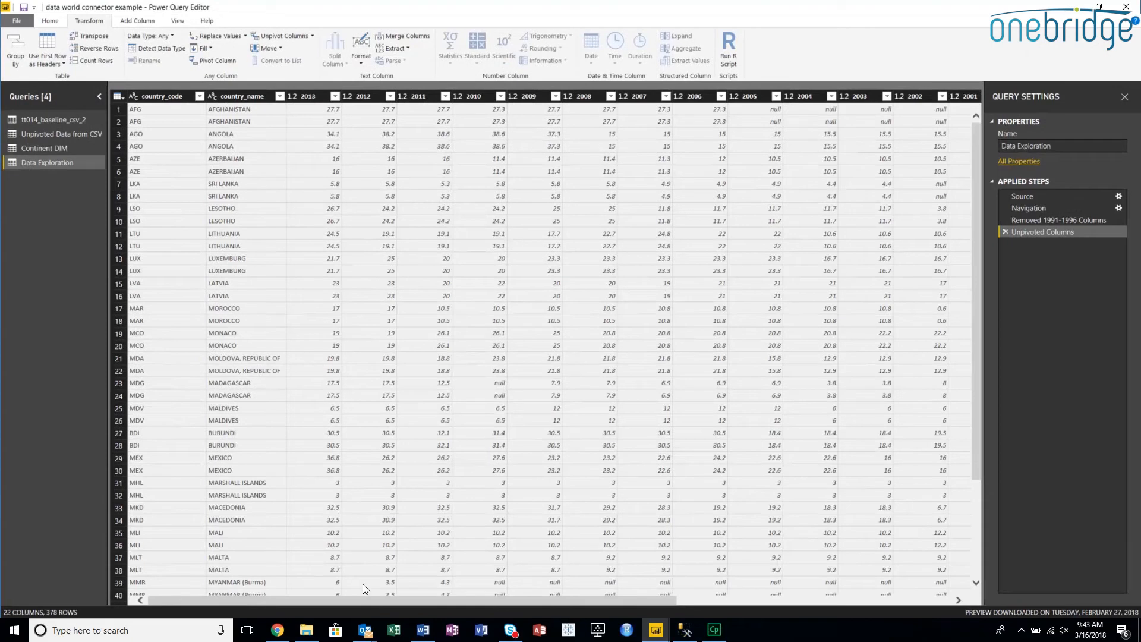
left_click_drag(364, 598, 827, 609)
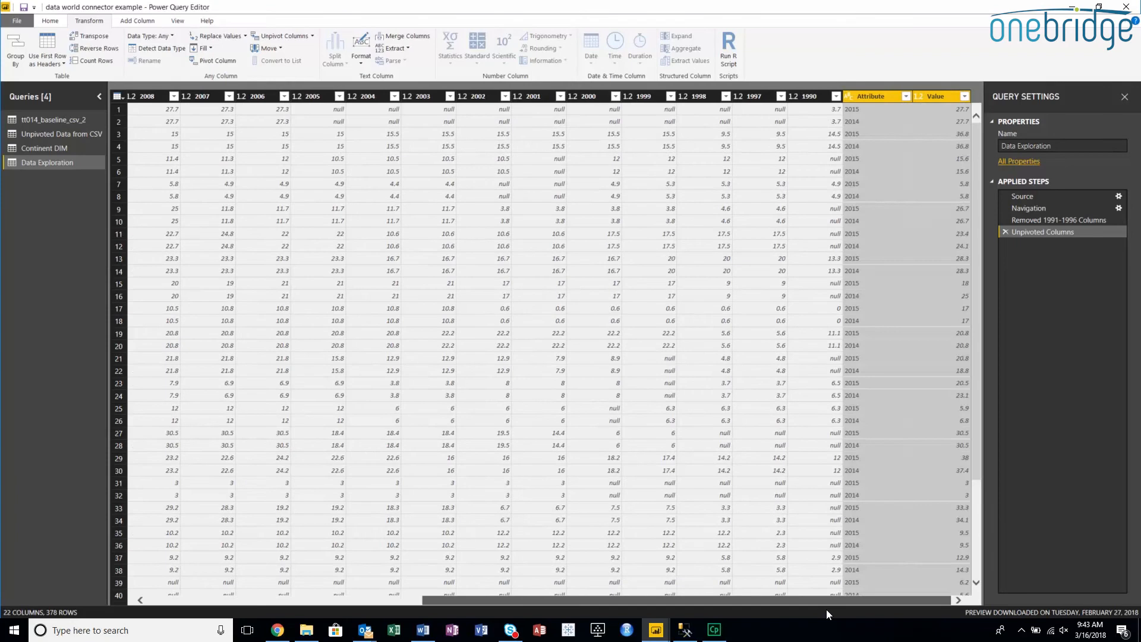
left_click_drag(826, 609, 276, 546)
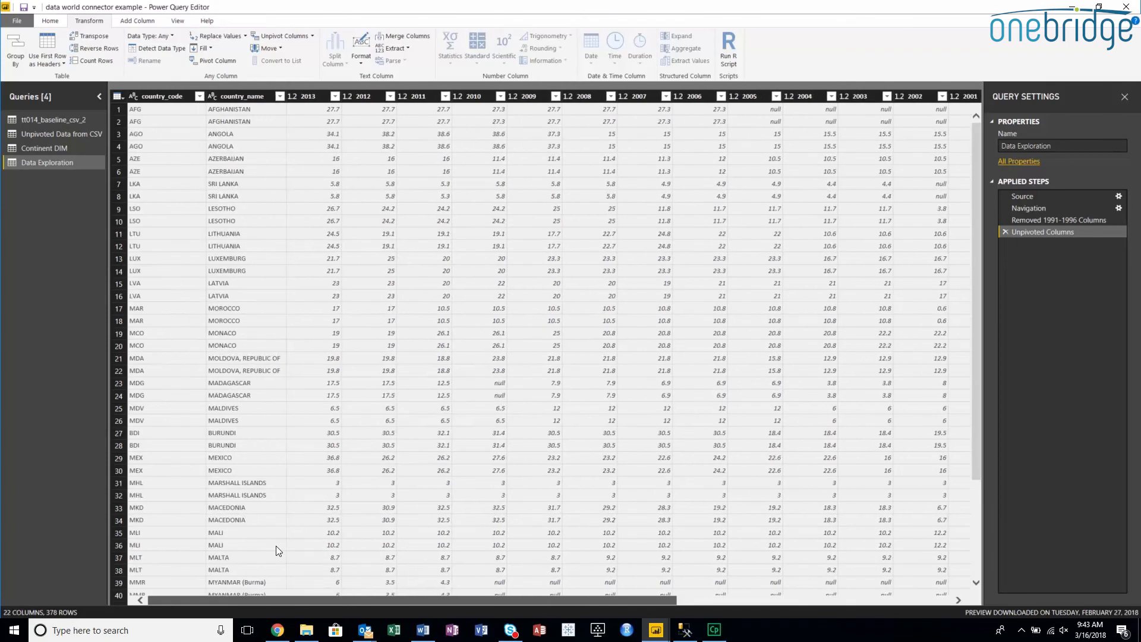
Step: Delete the applied step that unpivoted the 2014 and 2015 columns
left_click(305, 96)
key("shift+Right")
key("shift+Right")
key("shift+Right")
key("shift+Right")
key("shift+Right")
key("Right")
key("Right")
key("Right")
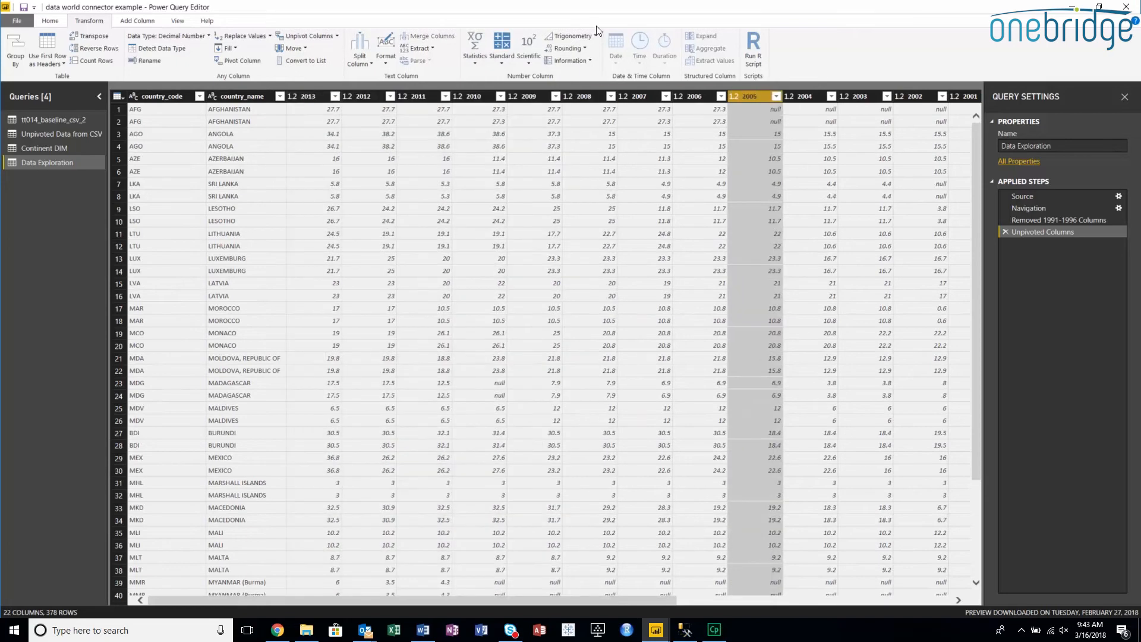
left_click(1005, 232)
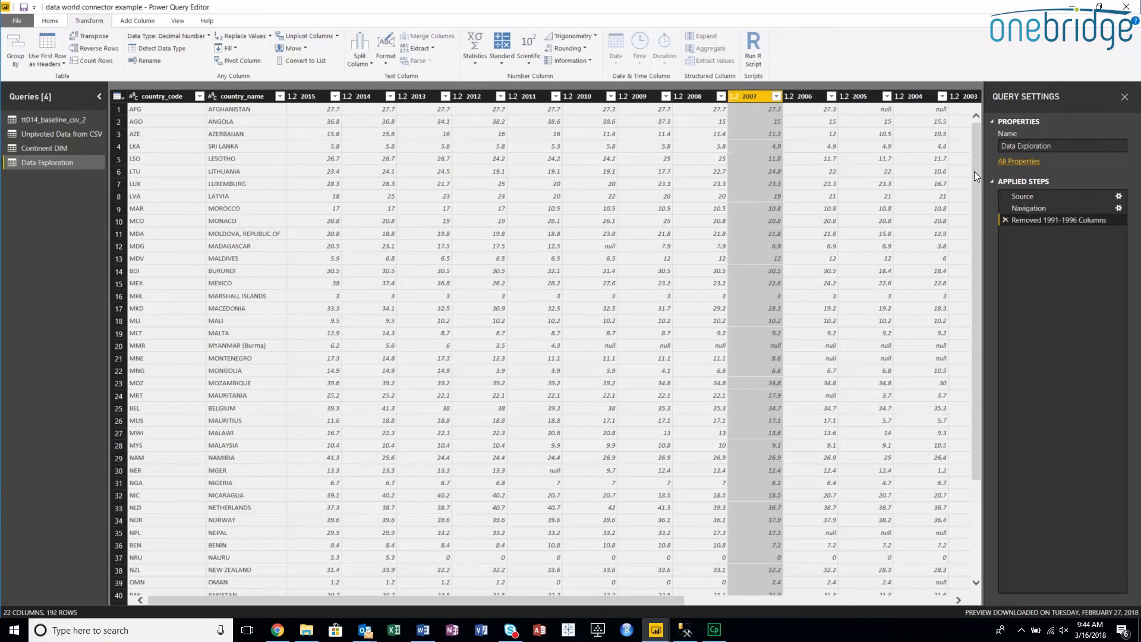
Step: Unpivot all year columns from 1990 through 2015, leaving country_code and country_name out of the selection
left_click(915, 139)
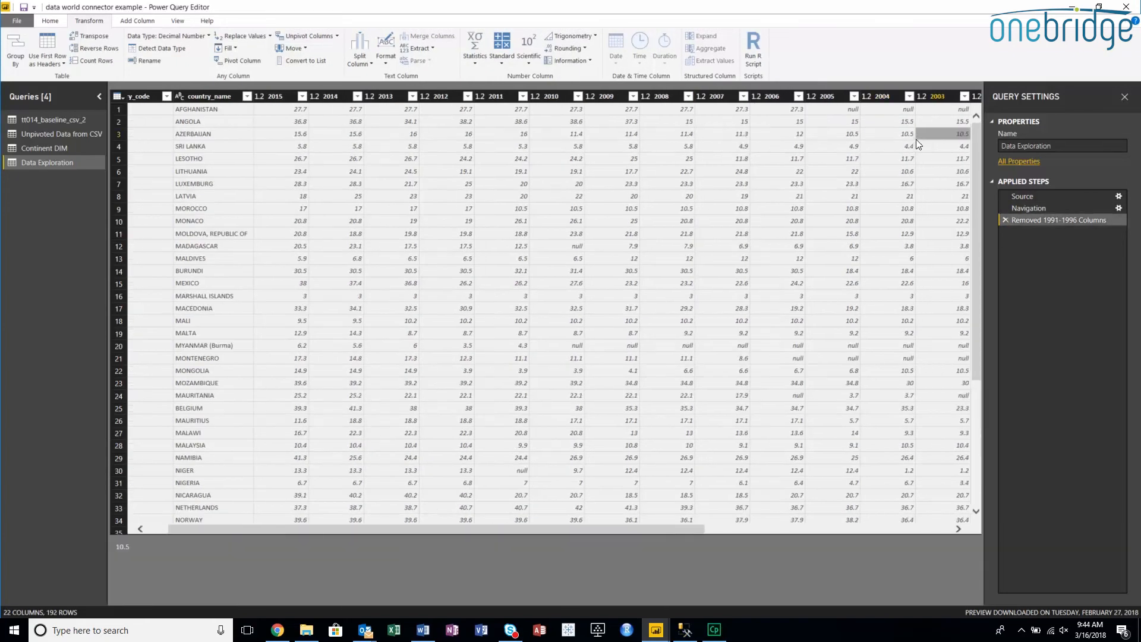
key("Right")
key("Right")
key("Right")
key("Right")
key("Right")
key("Right")
key("Right")
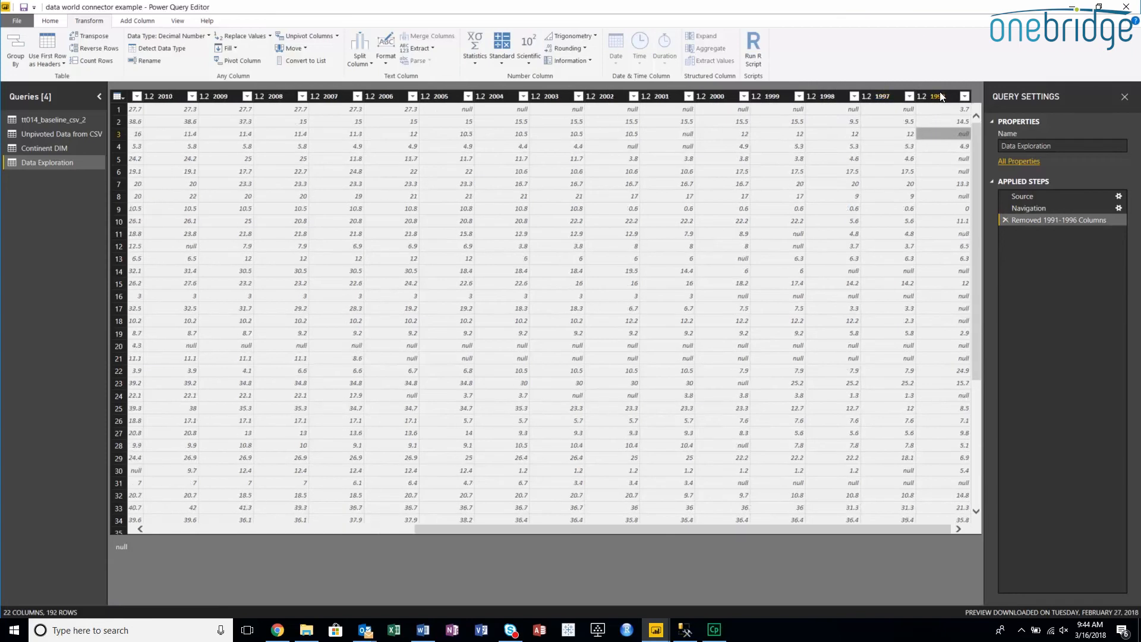
left_click(940, 95)
key("shift+Left")
key("shift+Left")
key("shift+Left")
key("shift+Left")
key("shift+Left")
key("shift+Left")
key("shift+Left")
key("shift+Left")
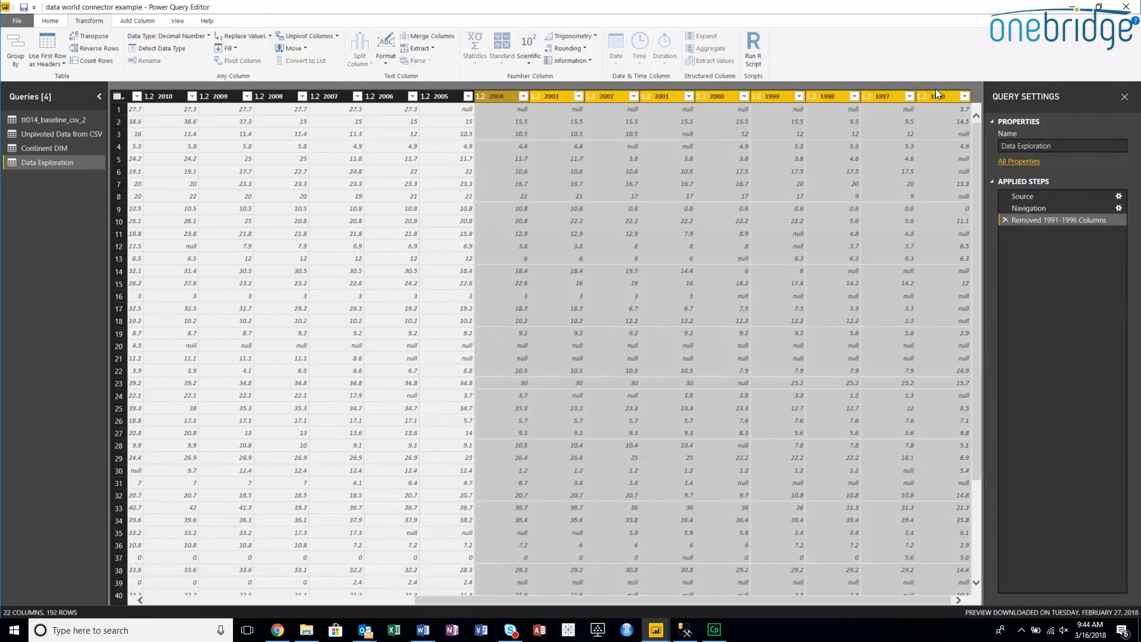
key("shift+Left")
key("shift+Left")
key("shift+Left")
key("shift+Left")
key("shift+Left")
key("shift+Left")
key("shift+Left")
key("shift+Left")
key("shift+Left")
key("shift+Left")
key("shift+Left")
key("shift+Left")
key("shift+Left")
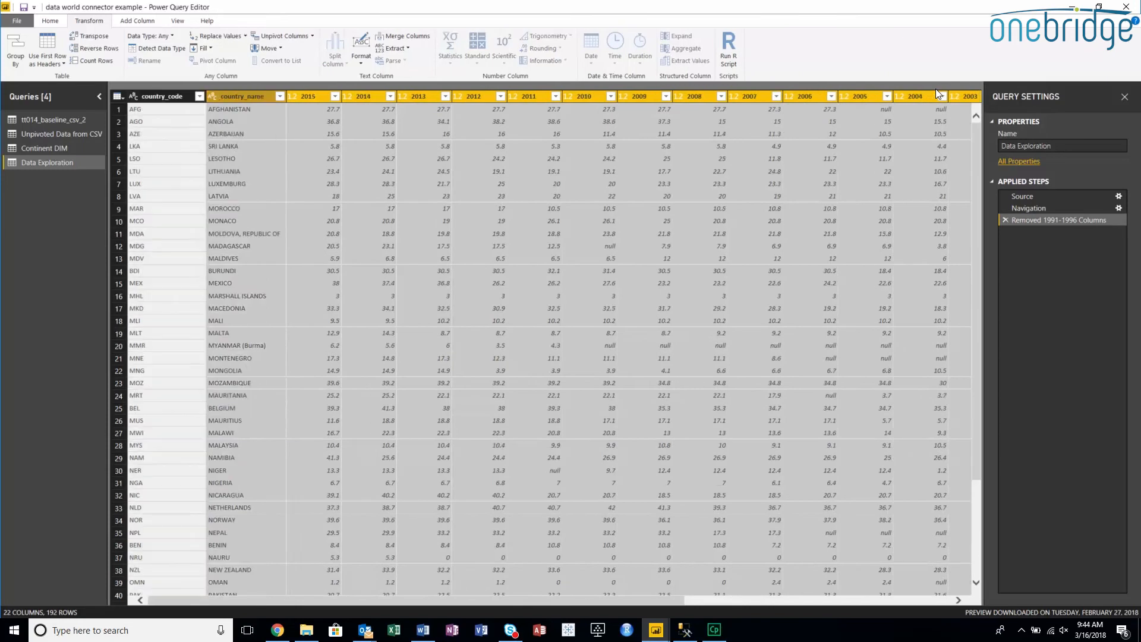
key("shift+Right")
key("shift+Right")
left_click(315, 37)
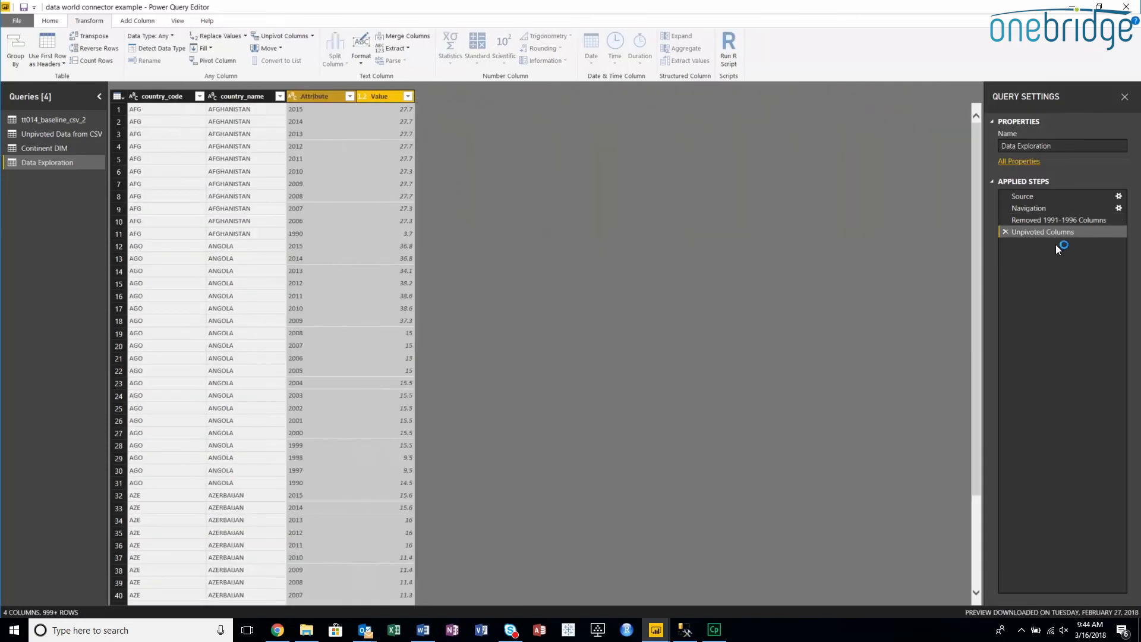
Step: Rename the unpivot step in the applied steps as "Unpivoted Year columns"
right_click(1048, 233)
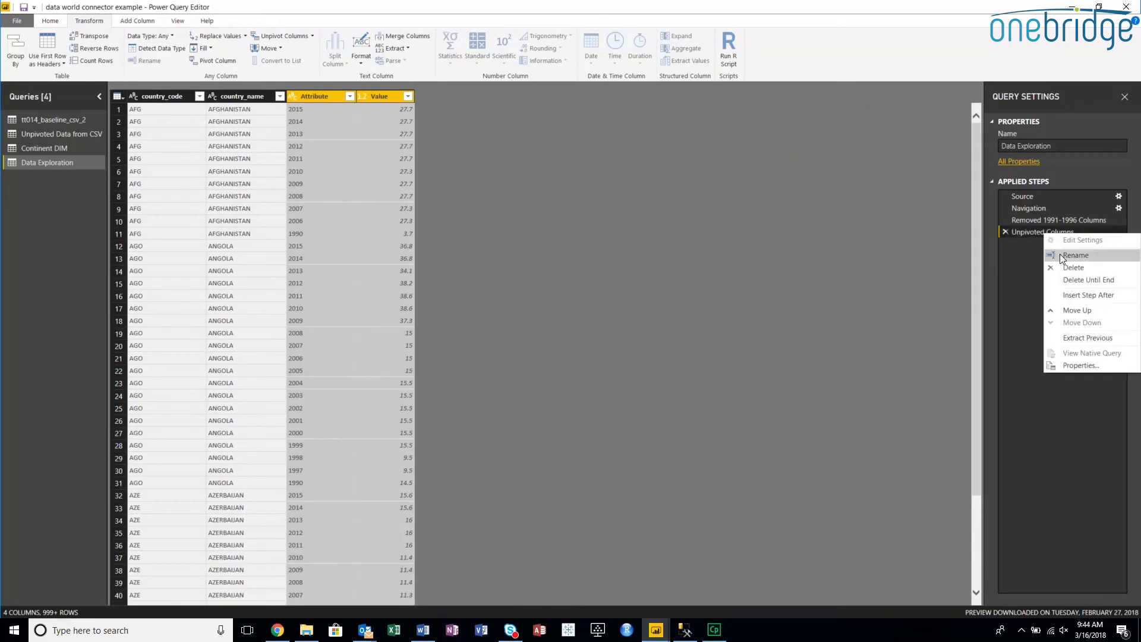
left_click(1061, 254)
type("Unpivoted Year")
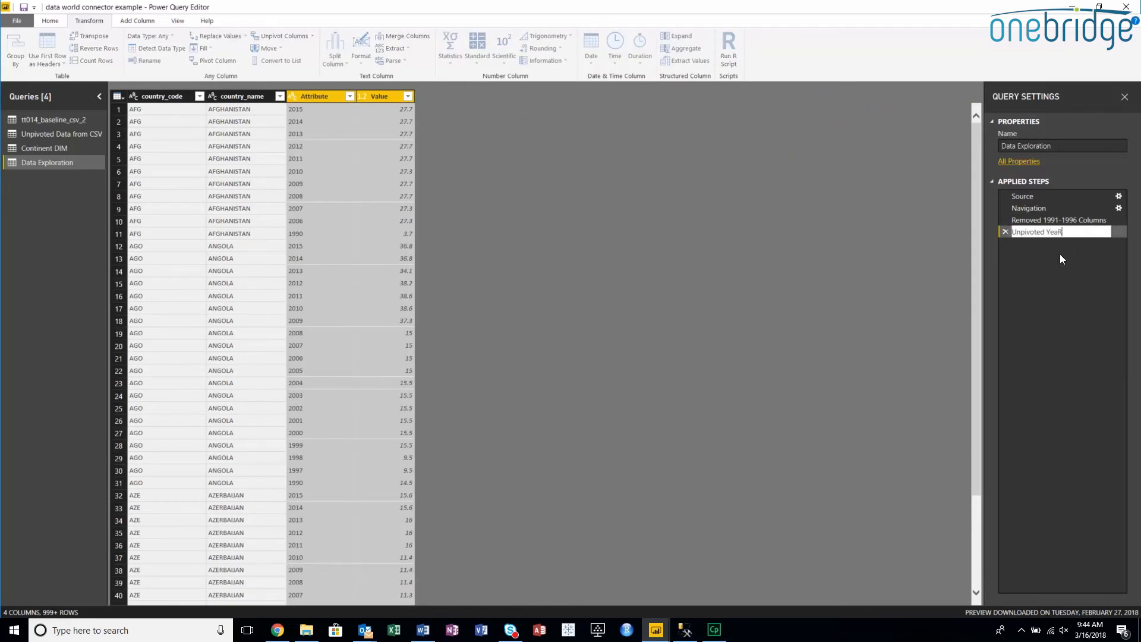
type(" columns")
key("Return")
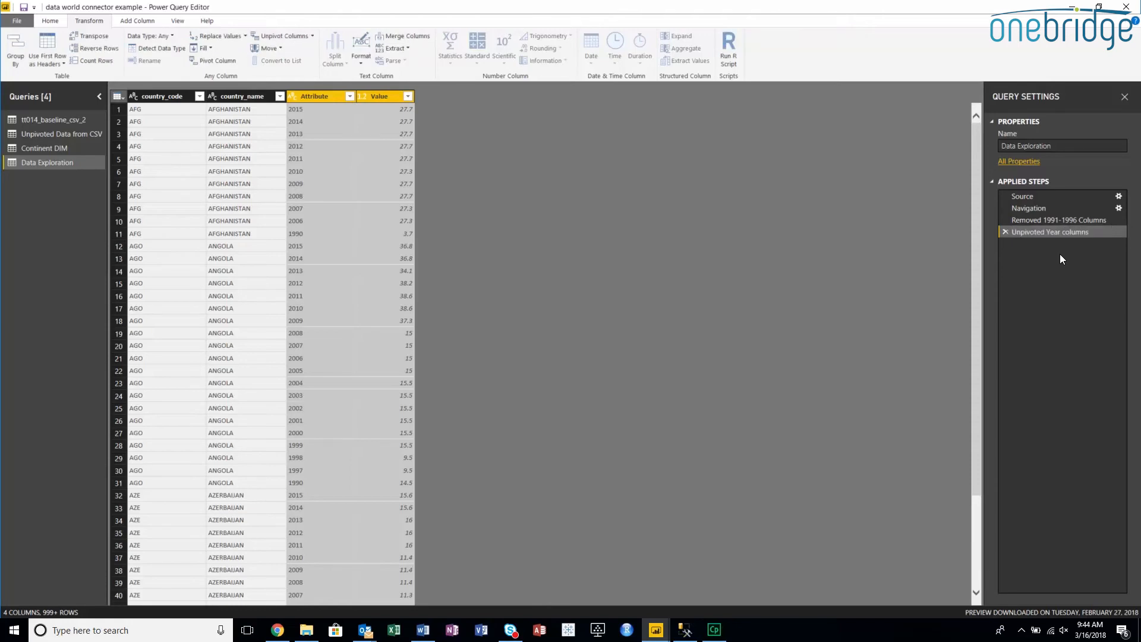
Step: Examine individual entries in the Attribute and Value columns of the unpivoted table
left_click(311, 111)
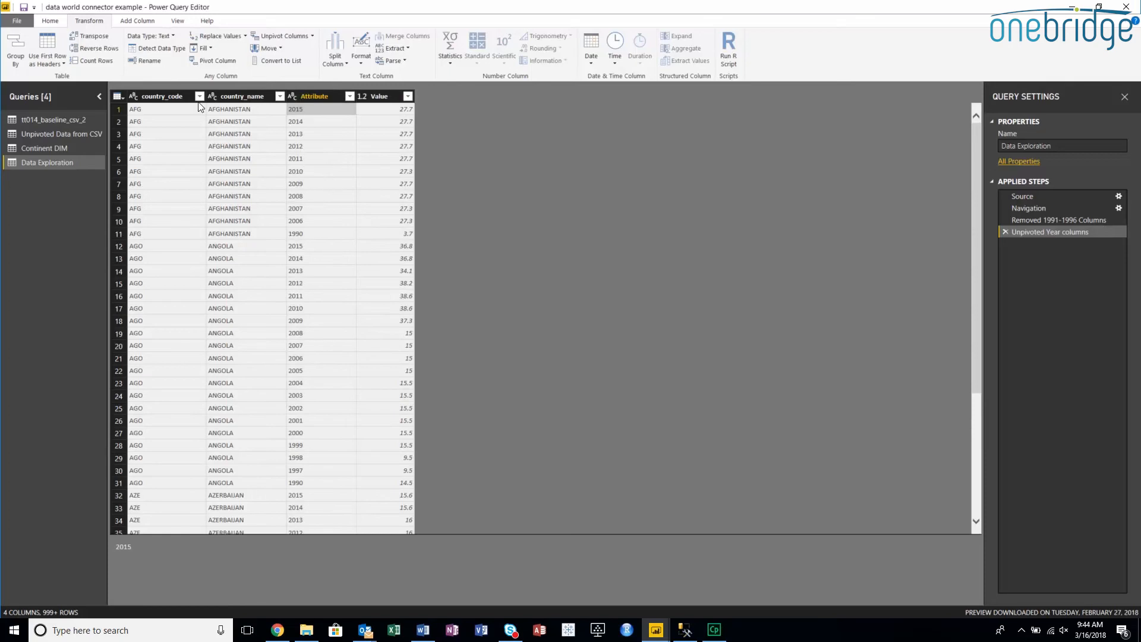
left_click(383, 151)
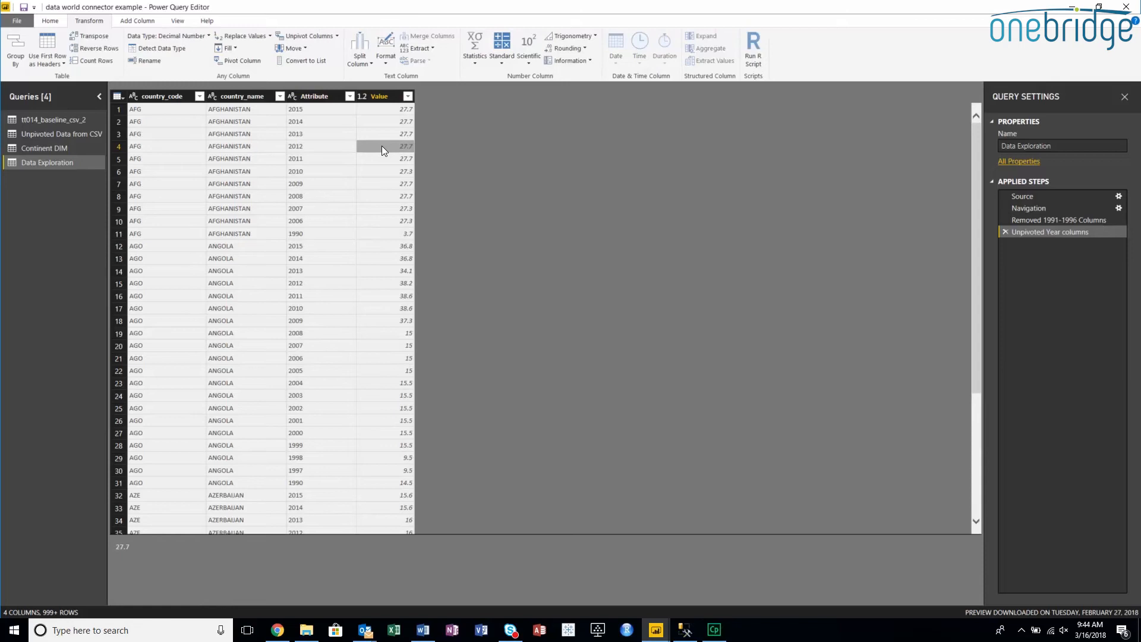
Step: Rename the Attribute column of the unpivoted table as "Year"
left_click(331, 109)
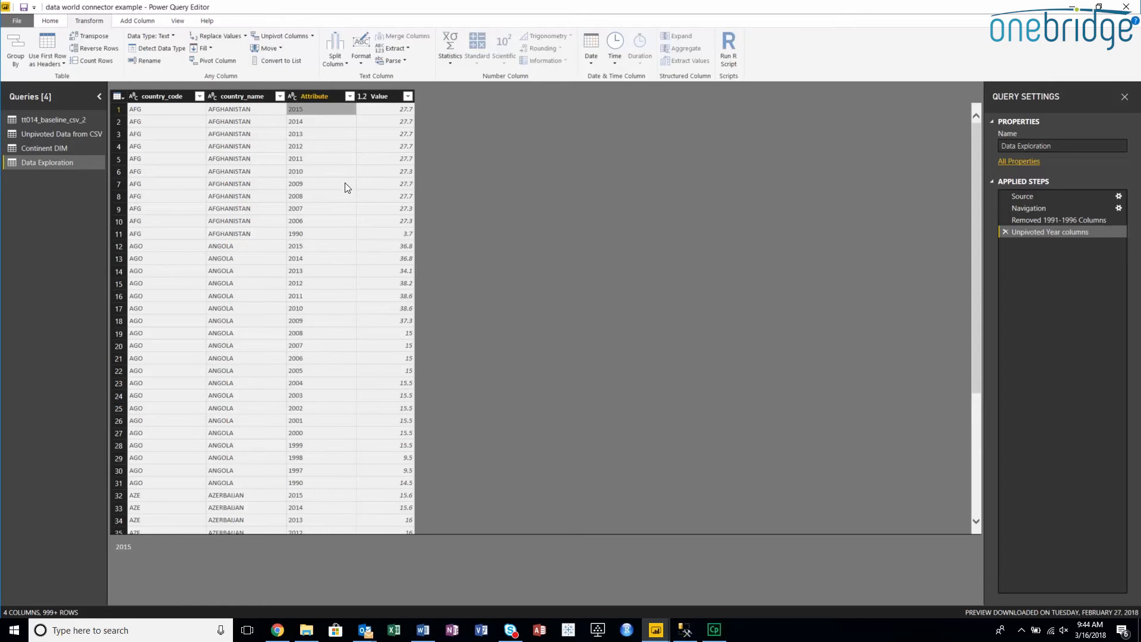
right_click(324, 98)
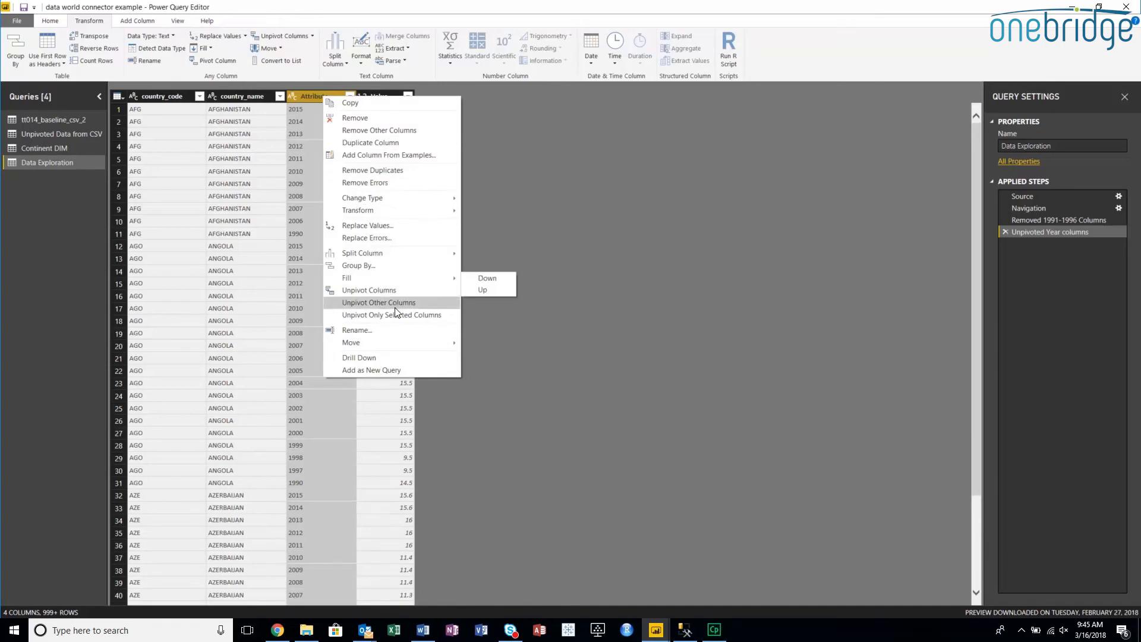
left_click(406, 330)
type("Yearr")
key("Return")
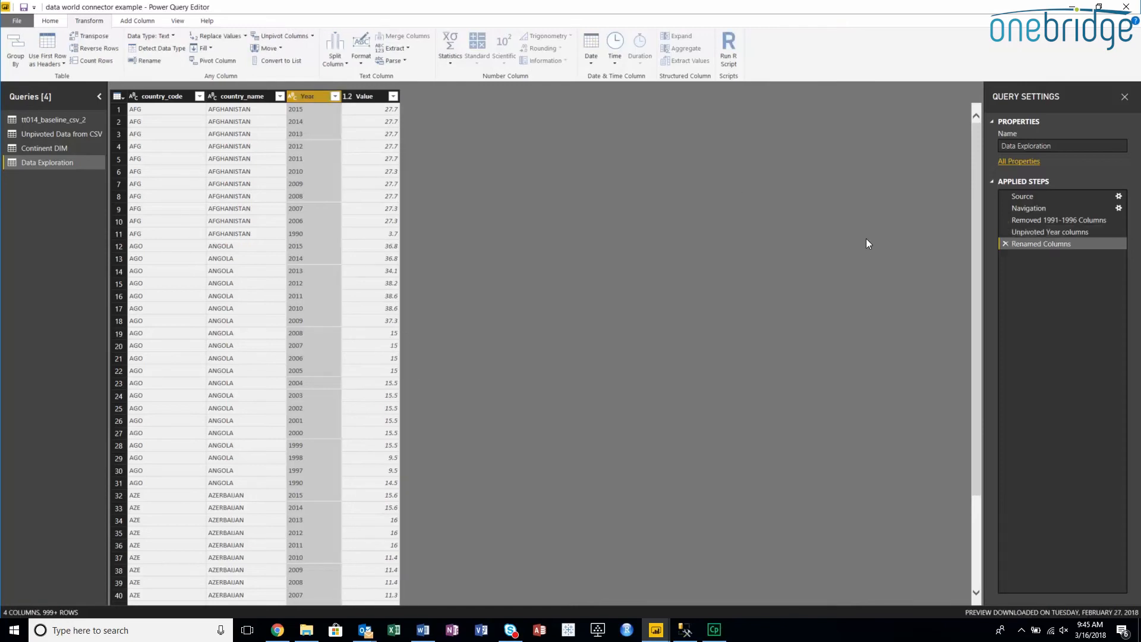
left_click(1029, 230)
left_click(1034, 246)
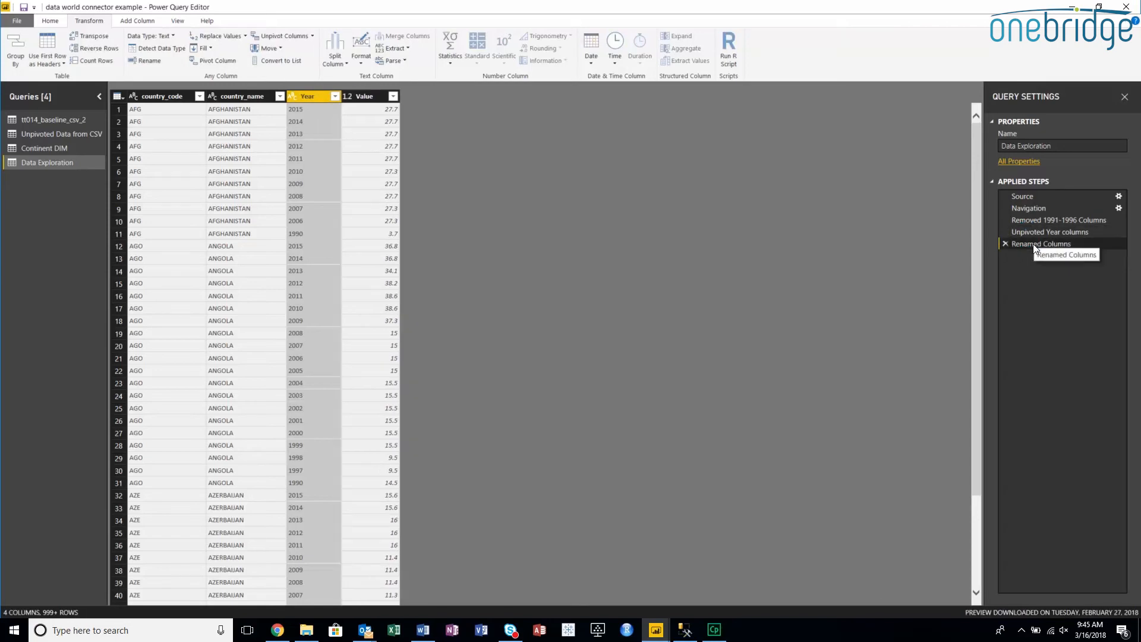
Step: Rename the Value column of the unpivoted table as "Percent"
double_click(363, 95)
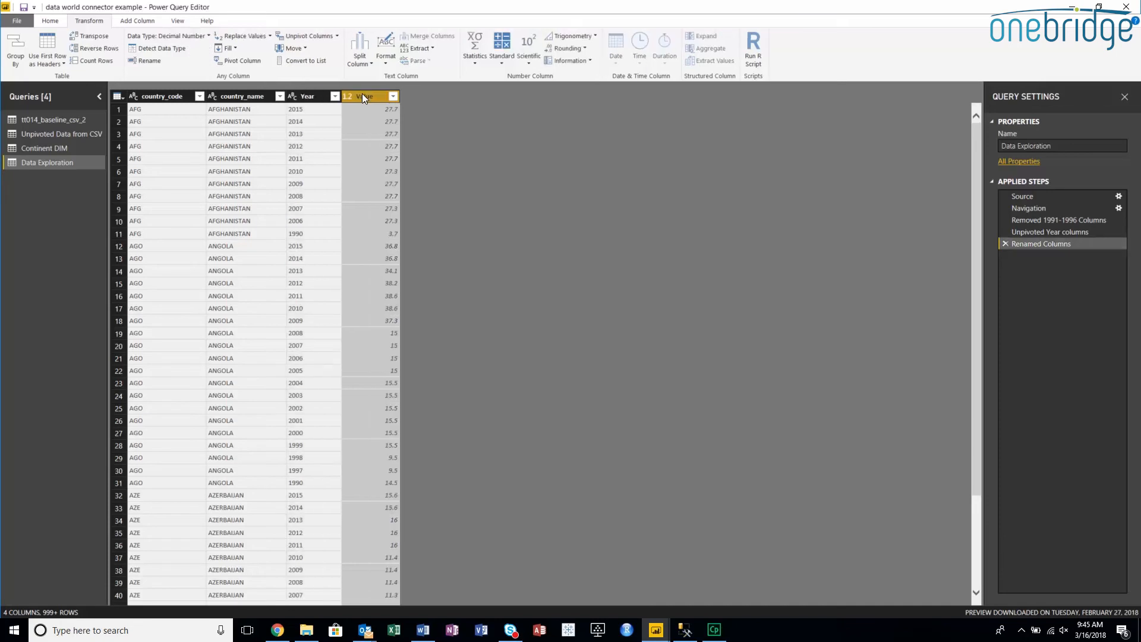
type("Percent")
key("Return")
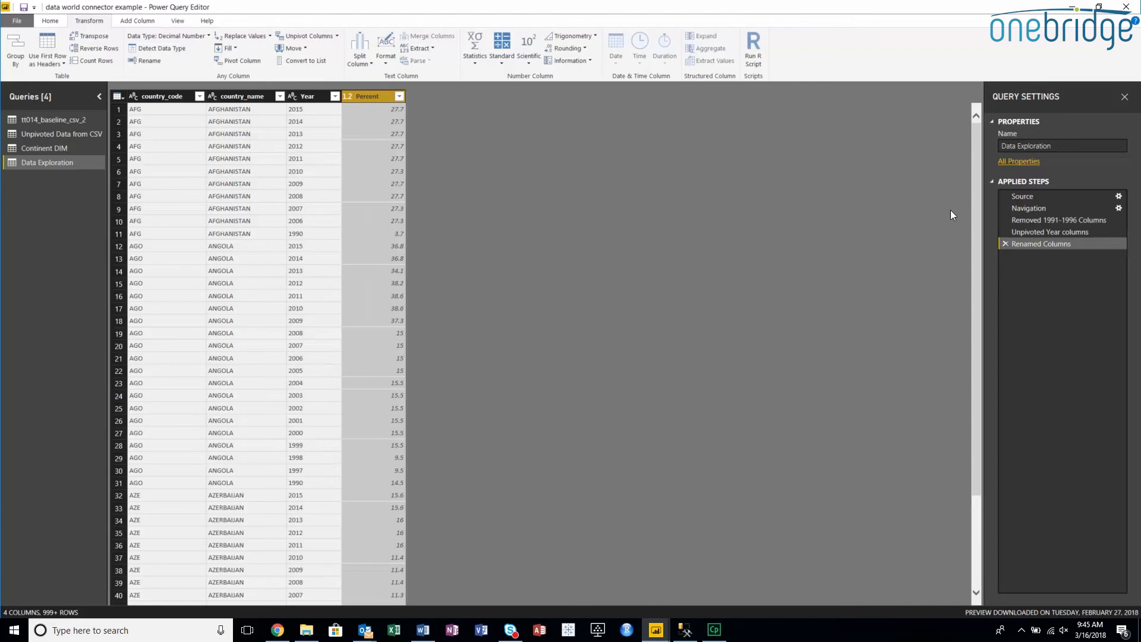
left_click(1030, 233)
left_click(1028, 245)
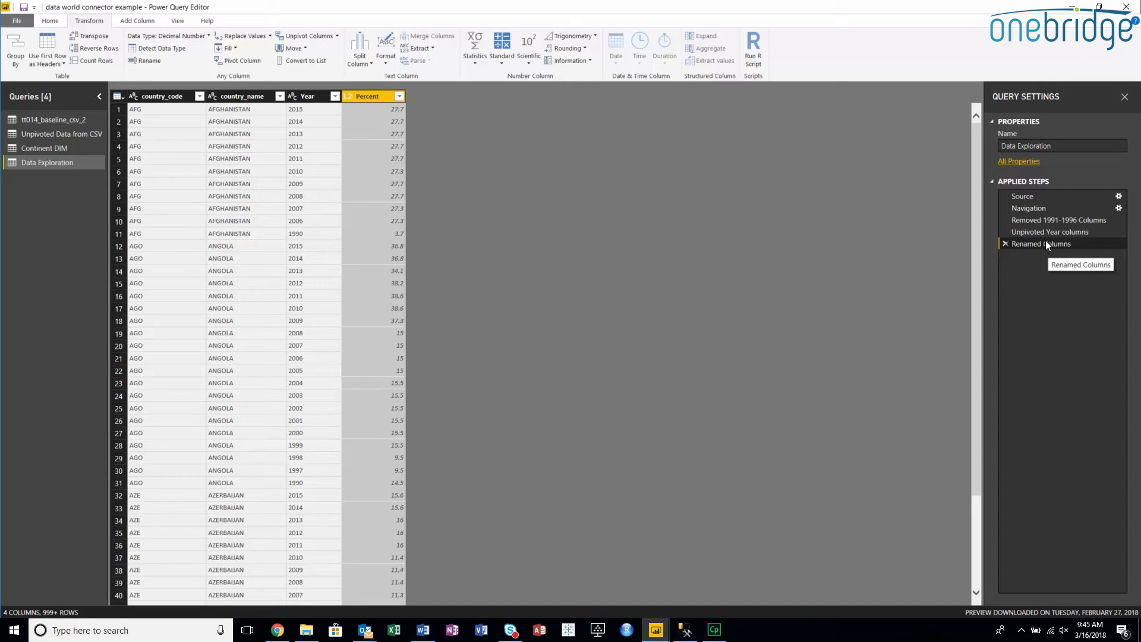
Step: Rename the Renamed Columns applied step as "Renamed Year and Percent Columns"
right_click(1047, 244)
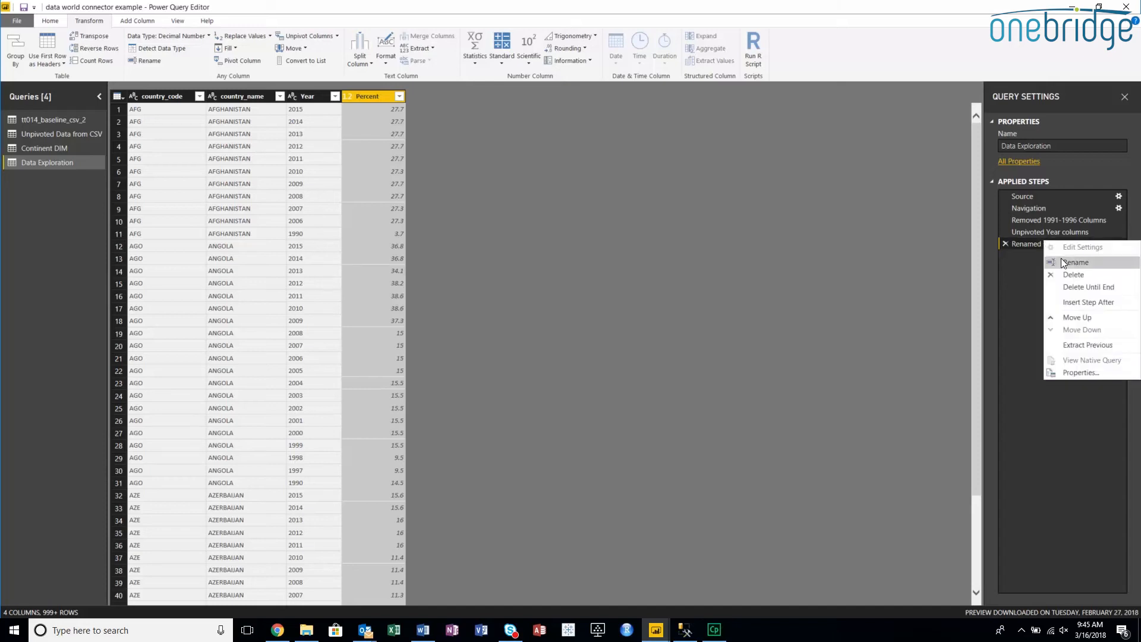
left_click(1062, 260)
type("Renamed")
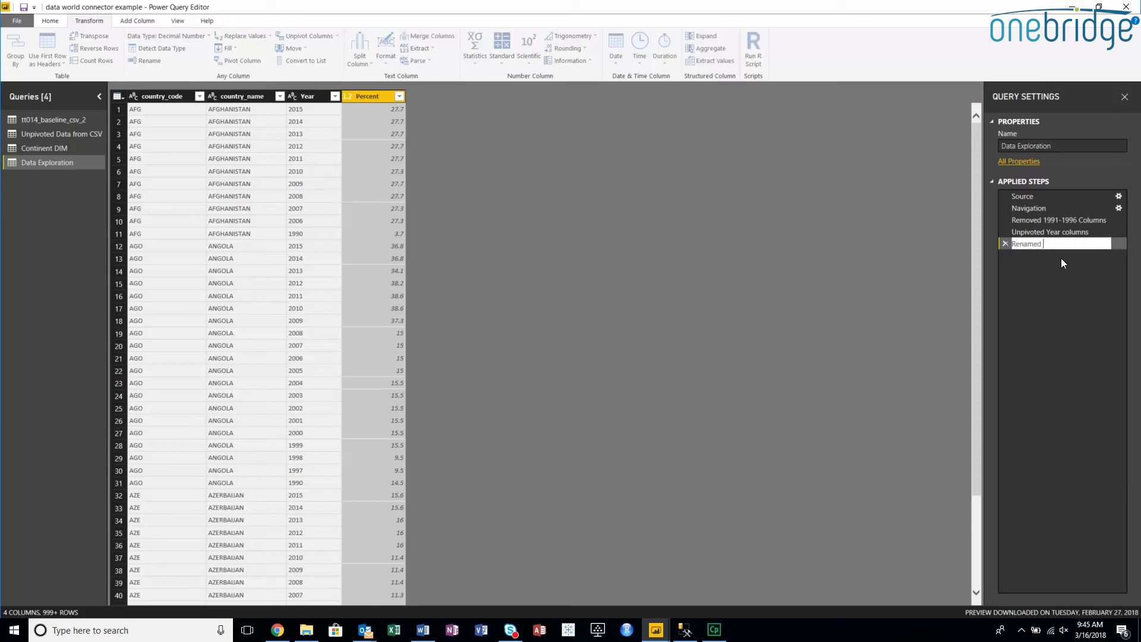
type(" Year and Percent Columsn")
key("Return")
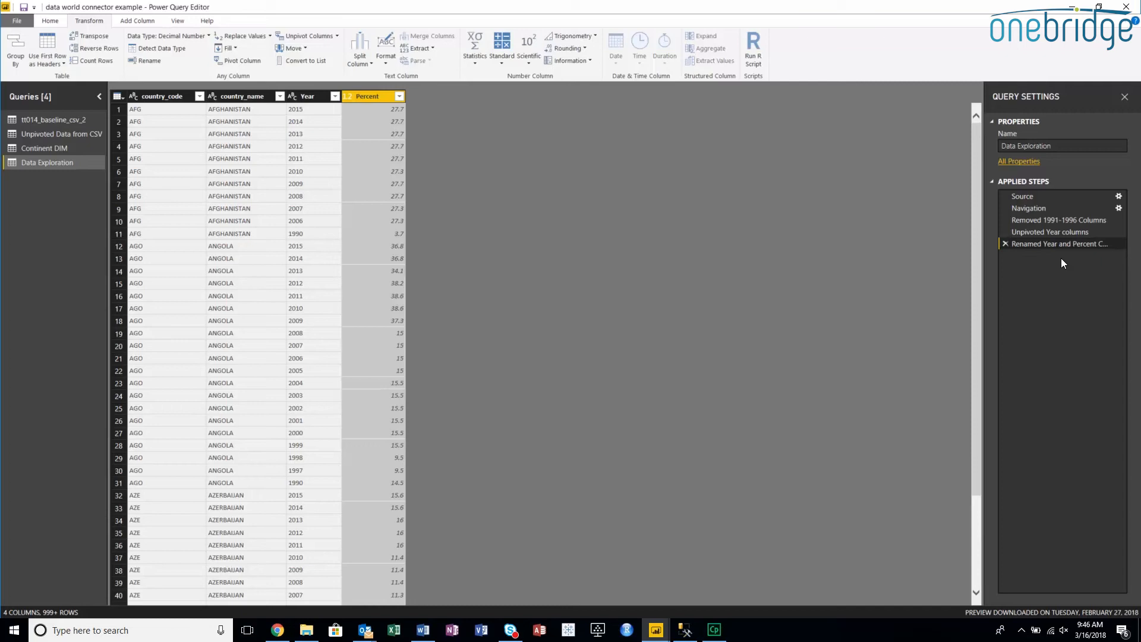
Step: Close the query editor and apply the query changes to the data model
left_click(51, 21)
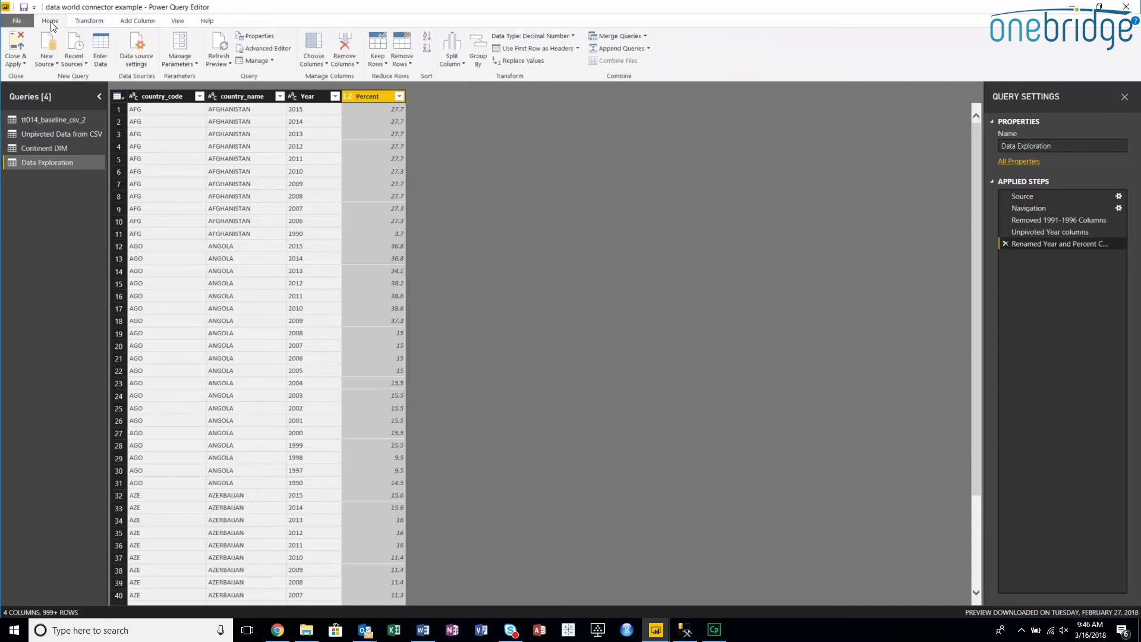
left_click(14, 63)
left_click(23, 76)
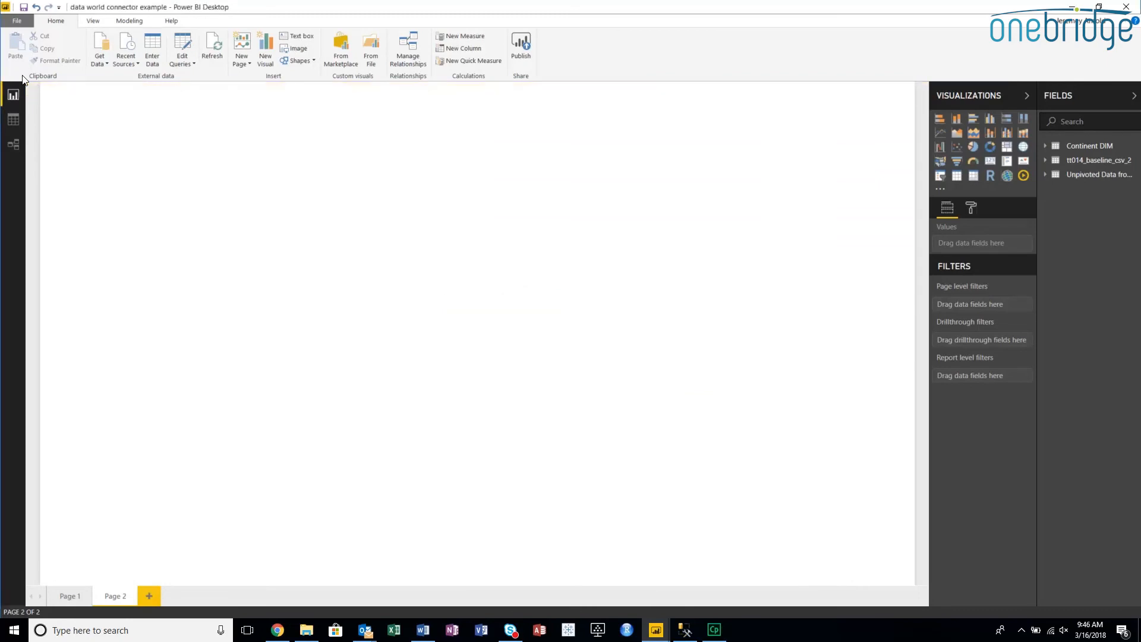
Step: In the relationship diagram, place the Data Exploration table below tt014_baseline_csv_2 and delete the Unpivoted Data from CSV table
left_click(12, 144)
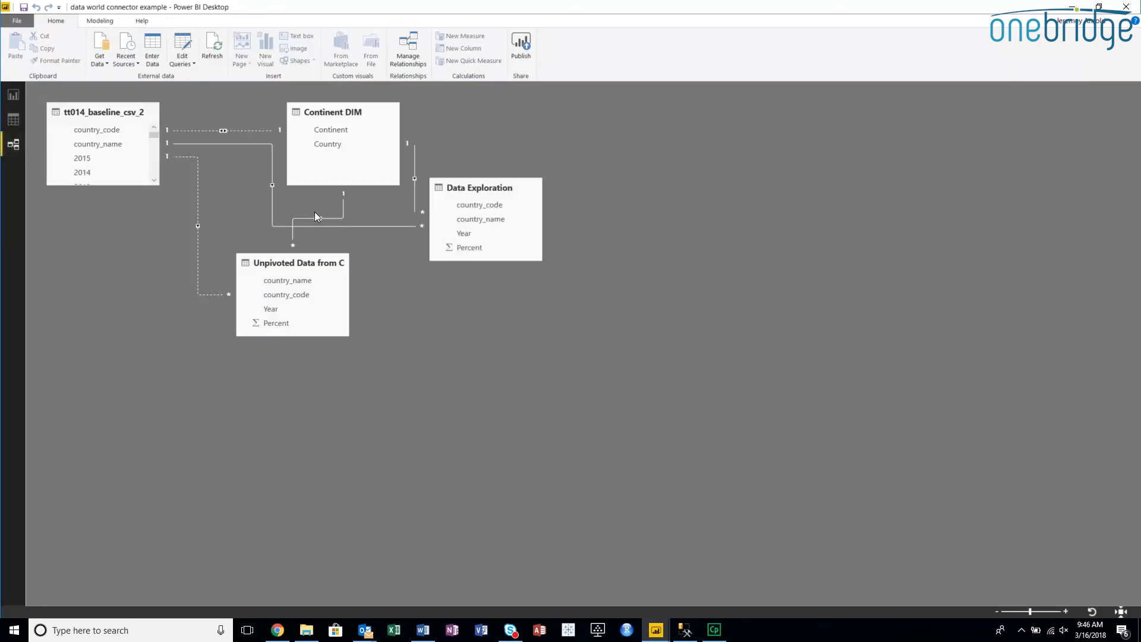
left_click_drag(493, 188, 152, 296)
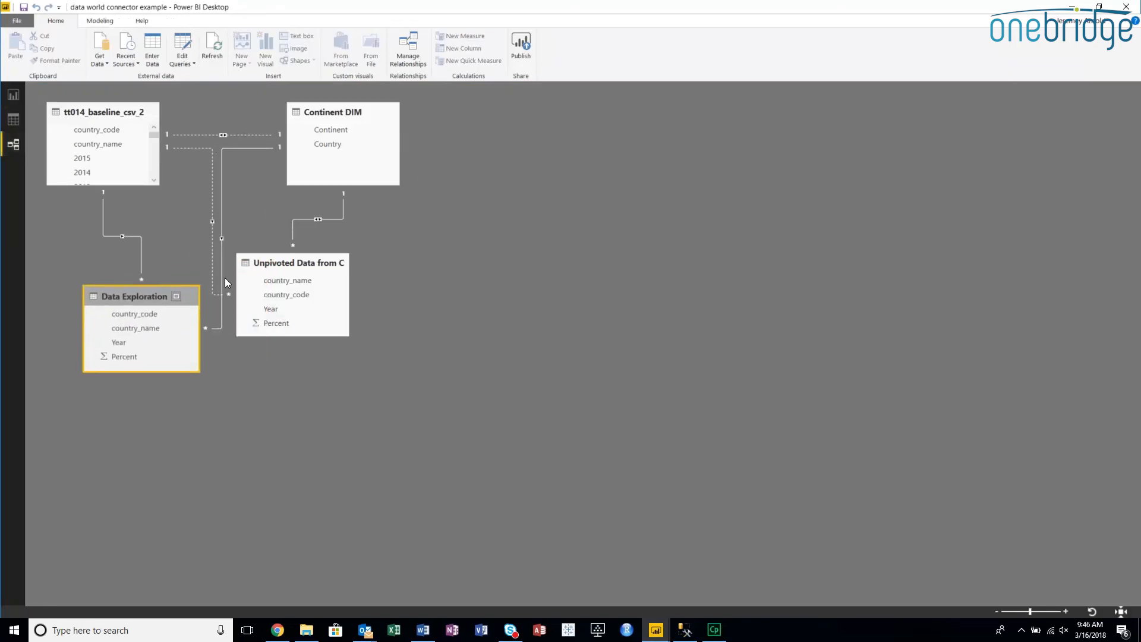
left_click_drag(295, 263, 365, 290)
key("Delete")
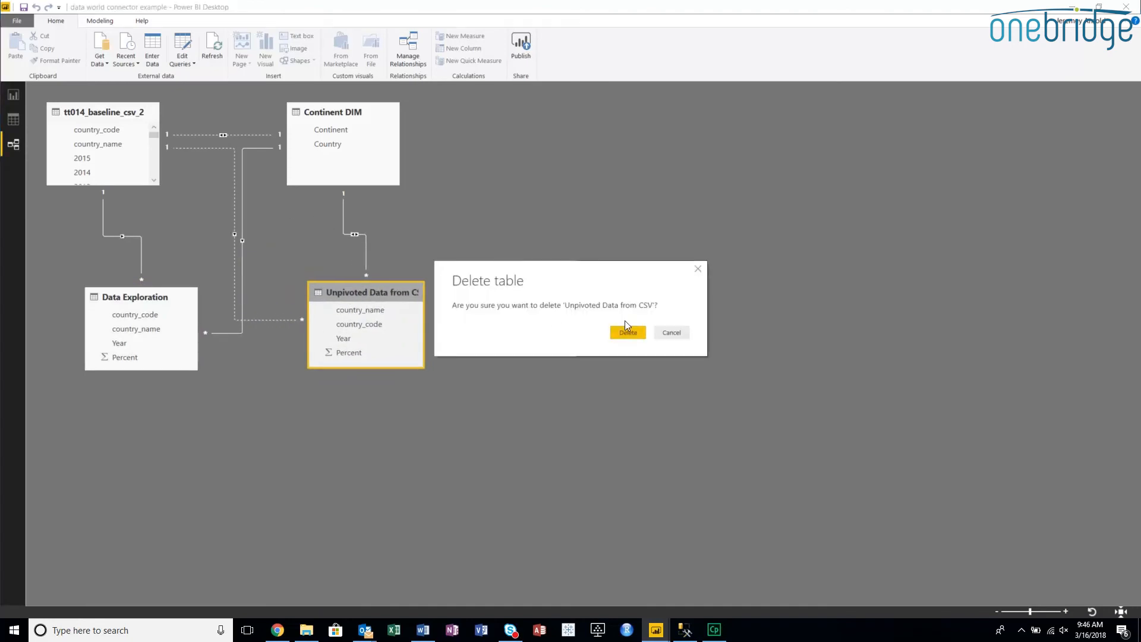
left_click(627, 333)
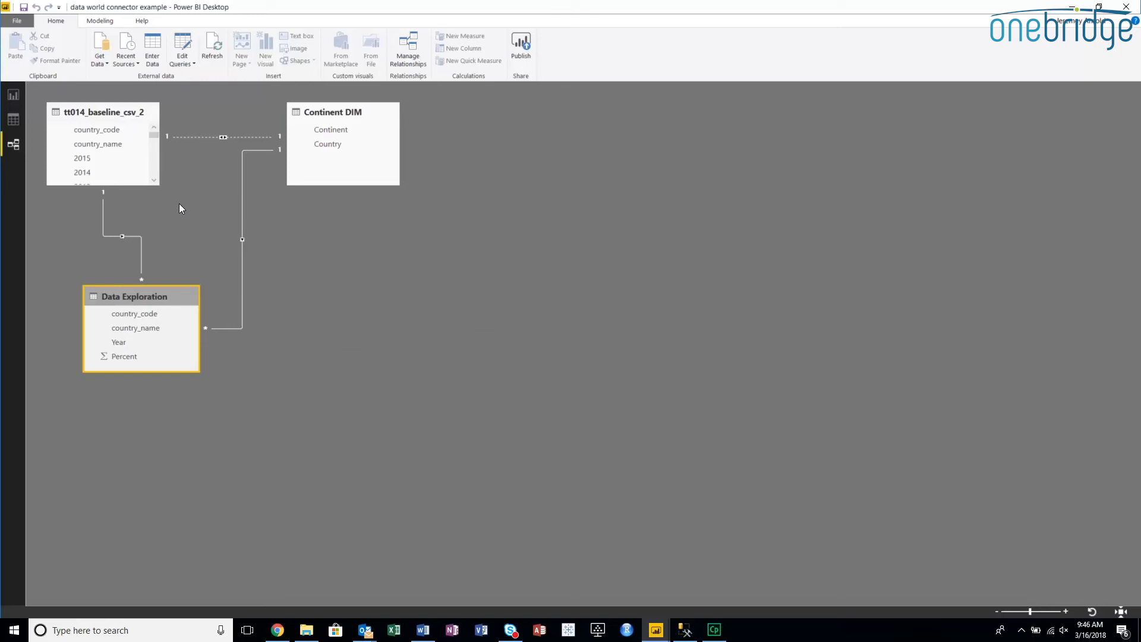
Step: Try to make the one-to-one relationship between tt014_baseline_csv_2 and Continent DIM active
double_click(203, 136)
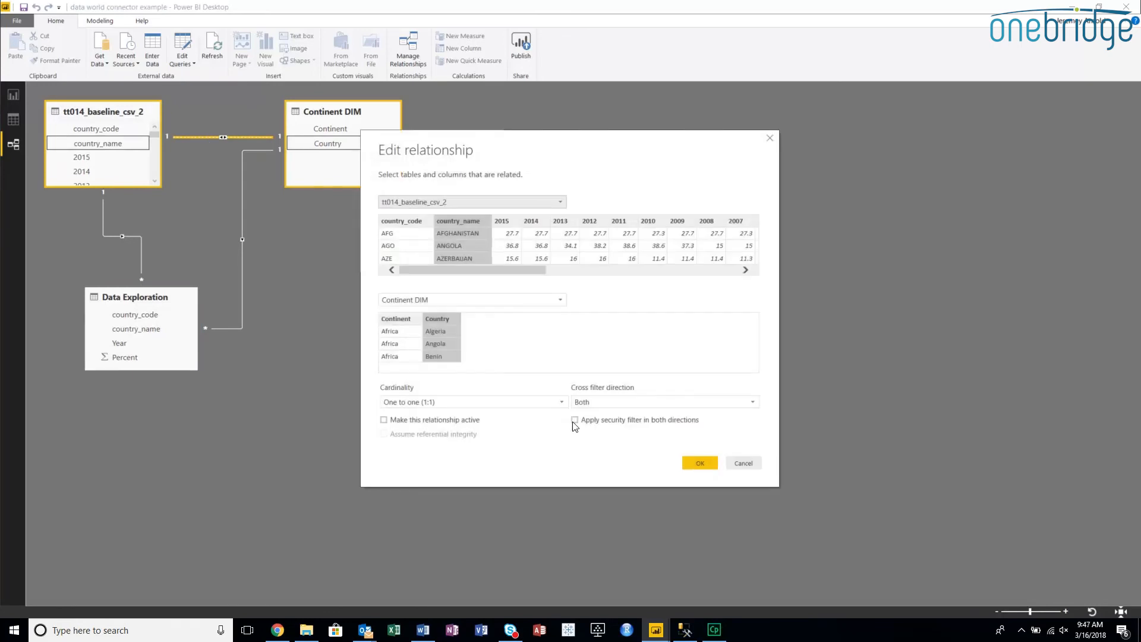
left_click(463, 424)
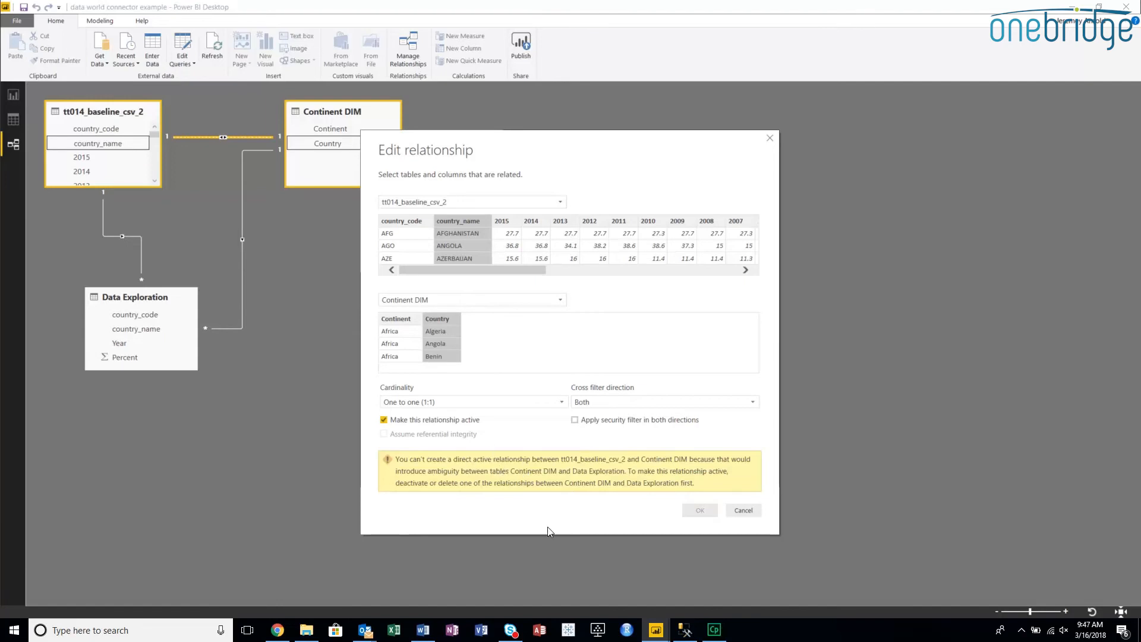
left_click(743, 510)
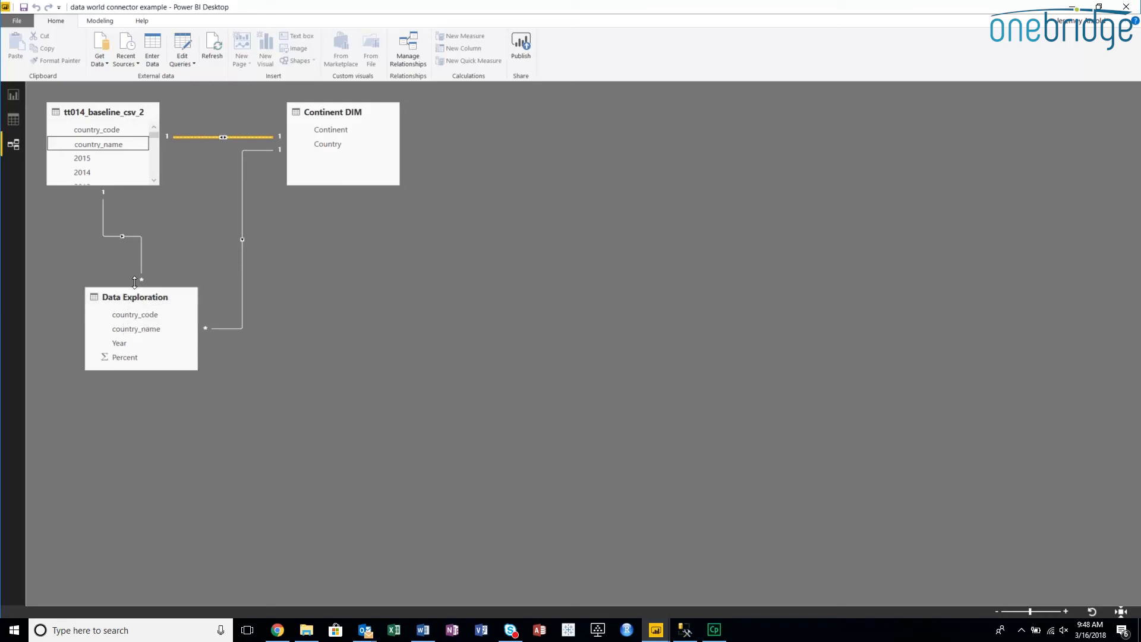
Step: Add a table visual to report Page 2 with Continent from Continent DIM and country_name from Data Exploration
left_click(13, 95)
left_click(13, 119)
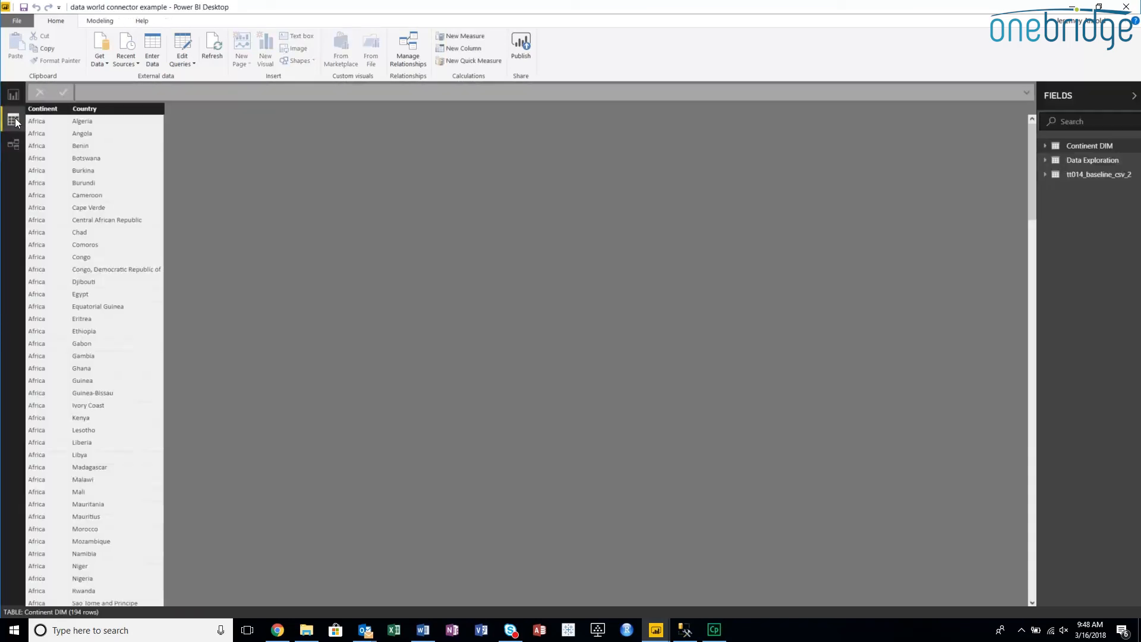
left_click(15, 101)
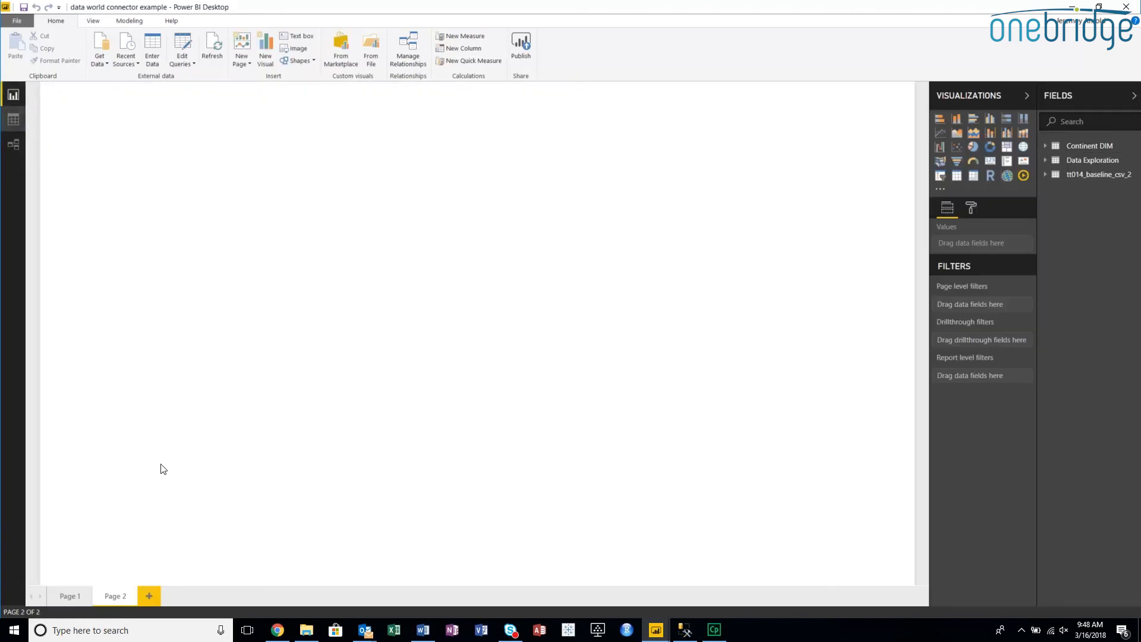
left_click(957, 175)
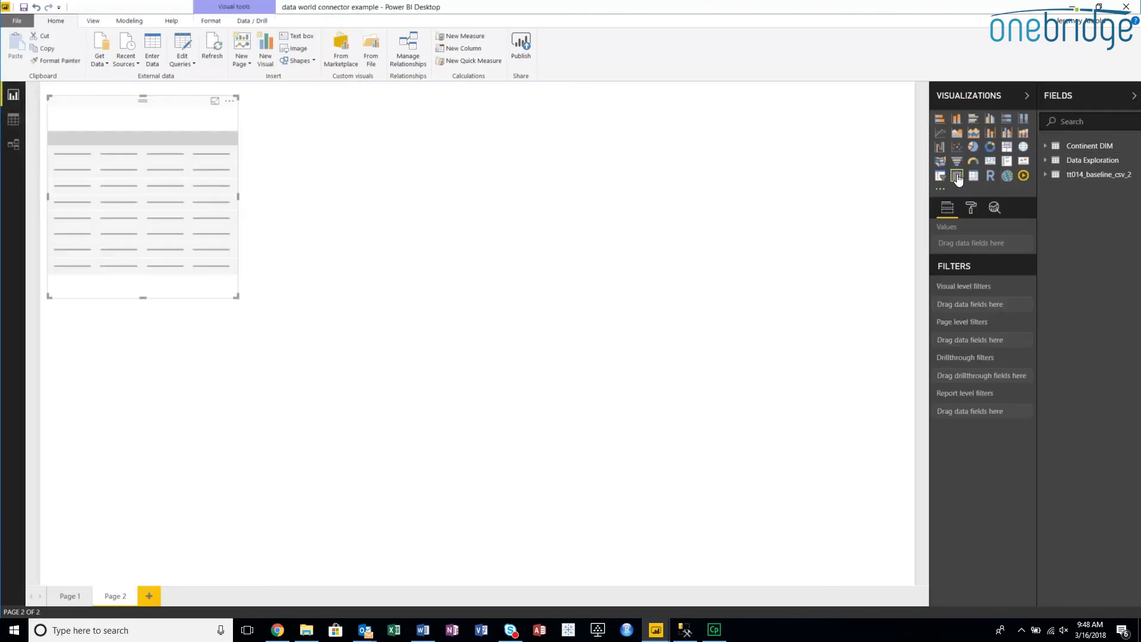
left_click(1047, 146)
left_click_drag(1065, 161, 973, 247)
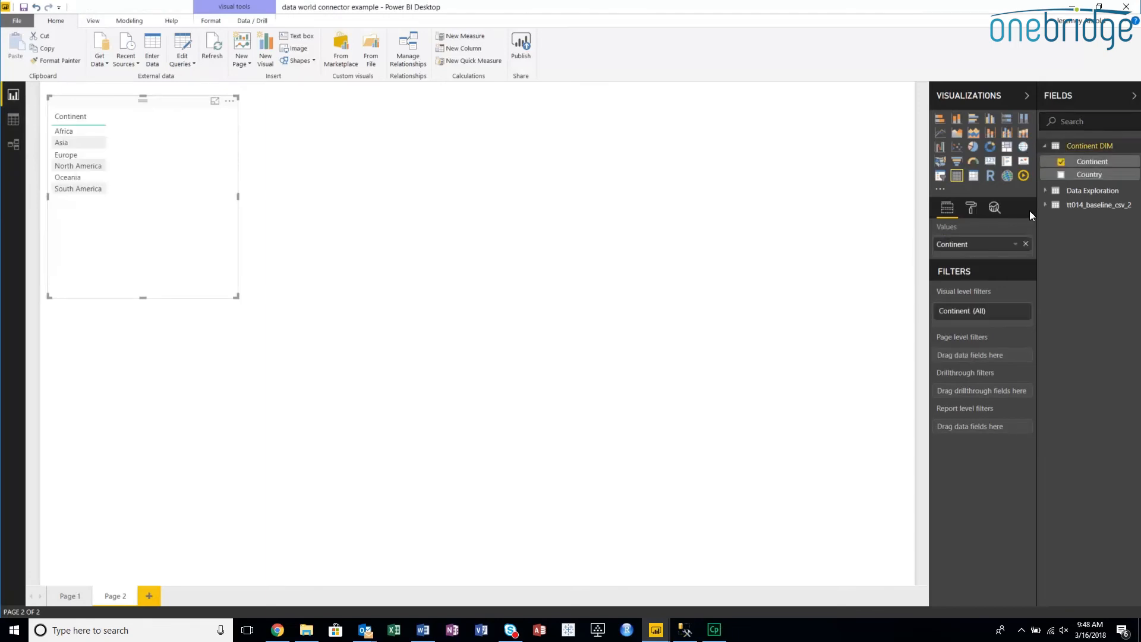
left_click(1046, 192)
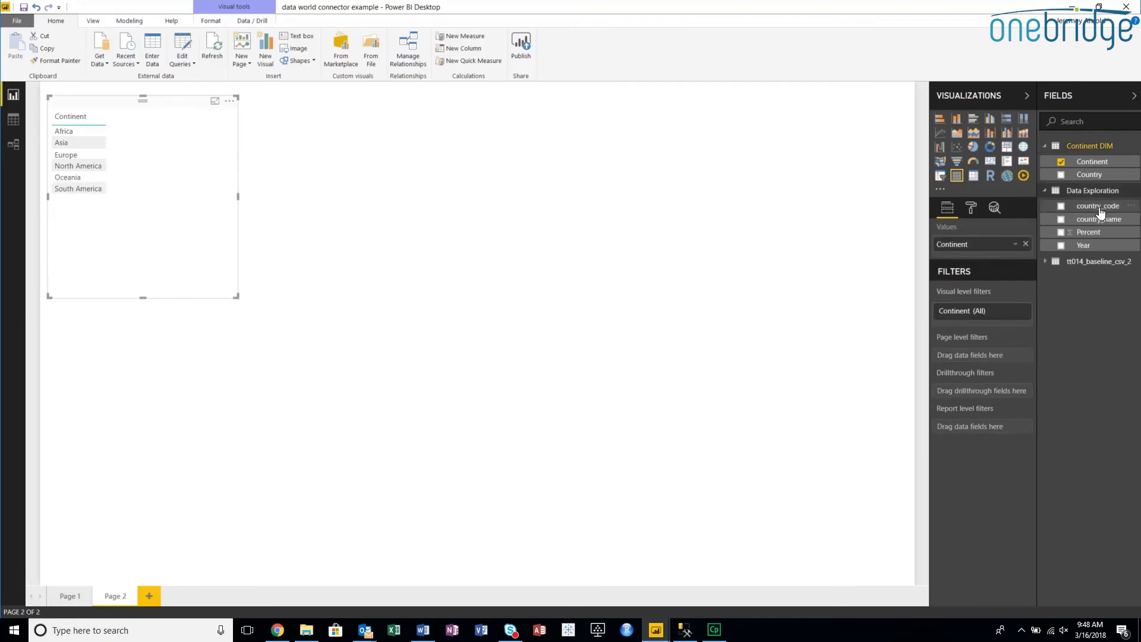
left_click_drag(1104, 219, 989, 246)
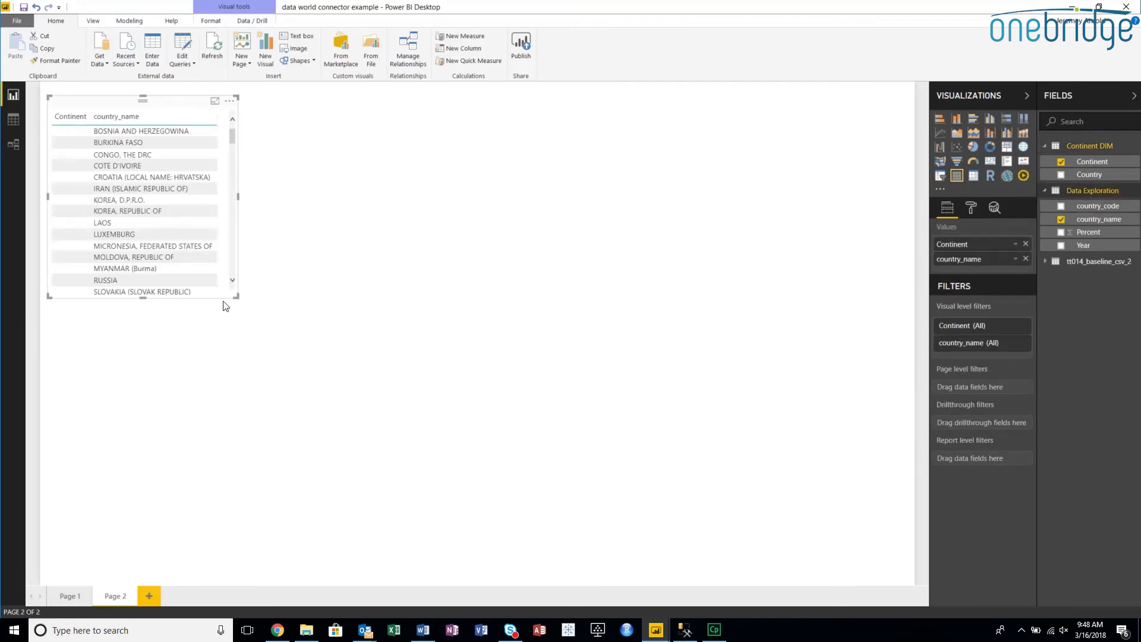
Step: Resize the continent and country table into a tall, narrow shape and place it along the left side of the page
left_click_drag(233, 297, 561, 474)
left_click_drag(556, 220, 548, 193)
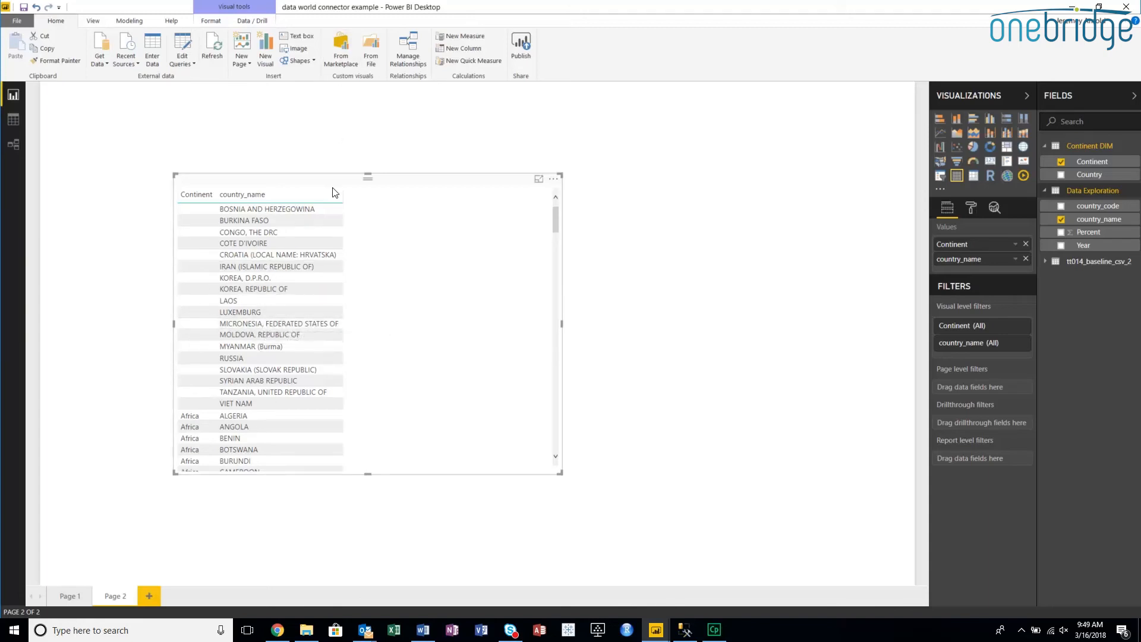
left_click_drag(333, 192, 230, 144)
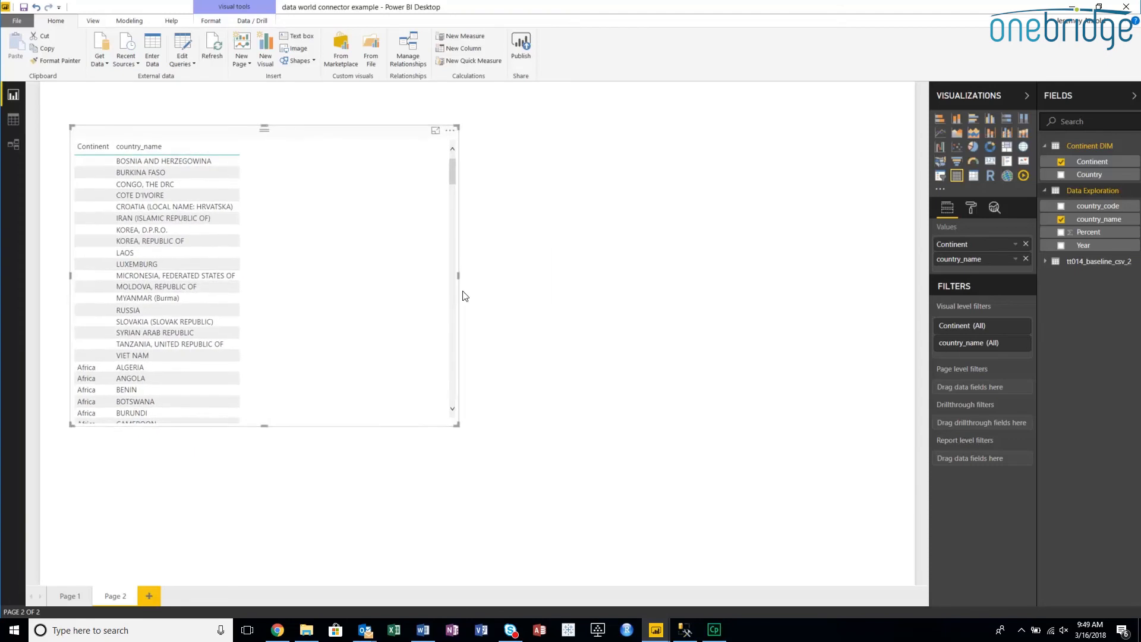
mouse_move(454, 167)
left_mouse_down()
mouse_move(458, 436)
mouse_move(454, 166)
left_mouse_up()
left_click_drag(455, 426, 283, 450)
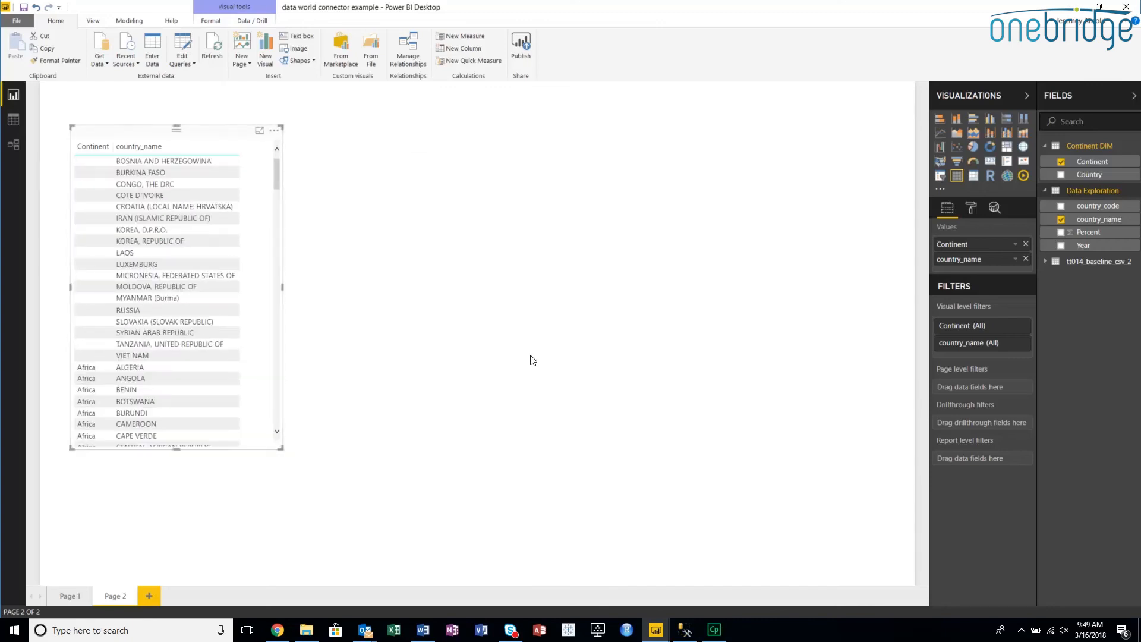
Step: Add a filled map visual, move it beside the country table and enlarge it across the free page area
left_click(532, 360)
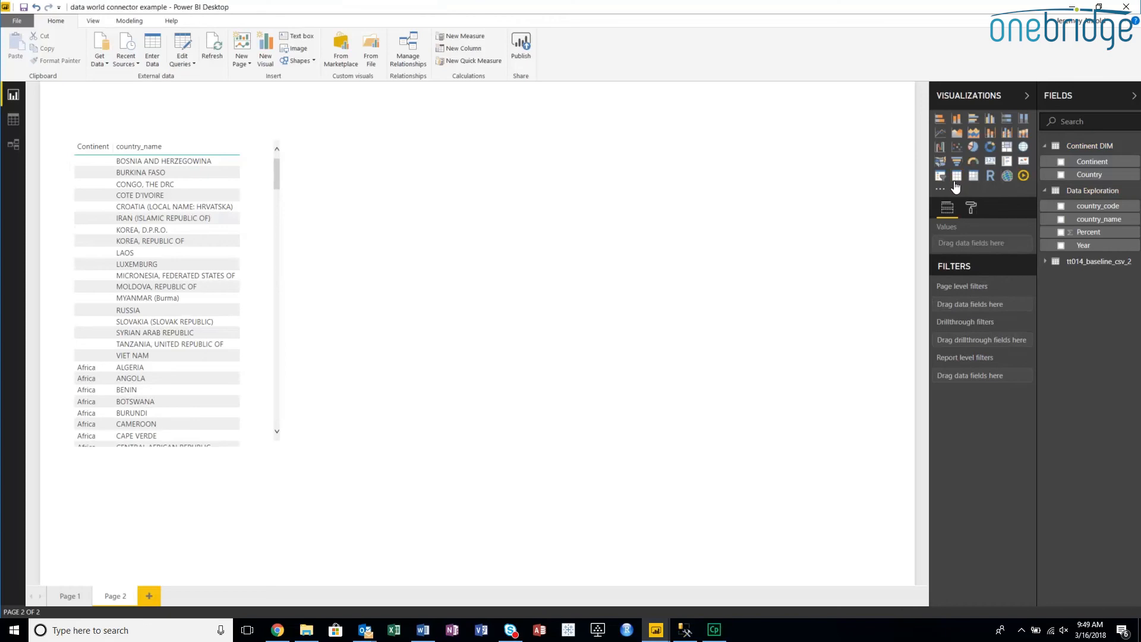
left_click(941, 163)
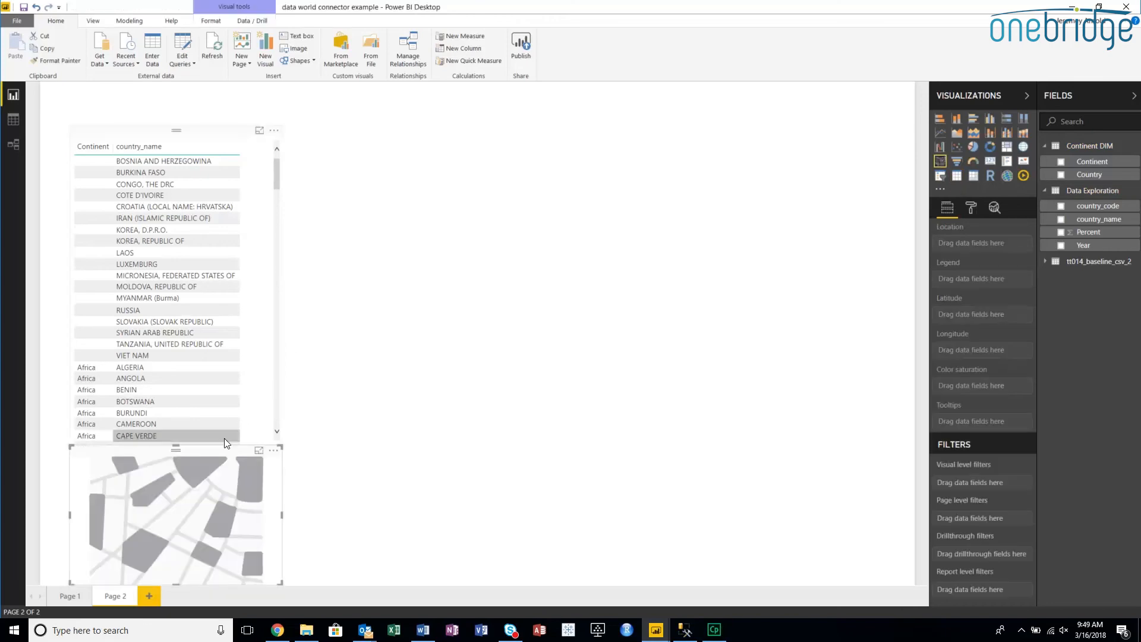
left_click_drag(210, 451, 472, 197)
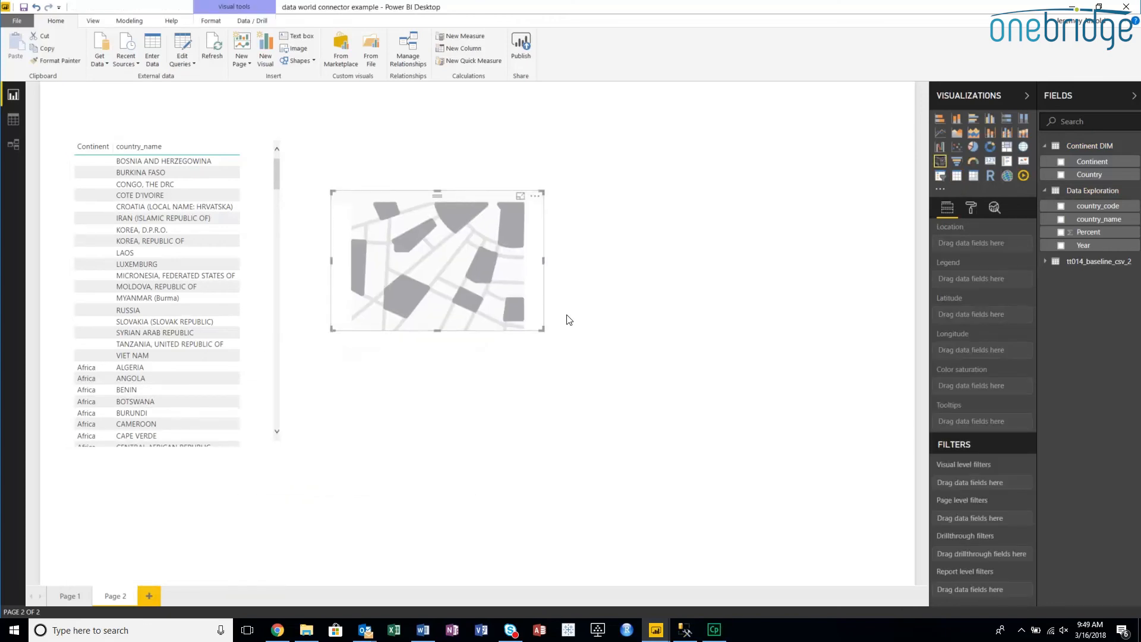
left_click_drag(541, 333, 797, 497)
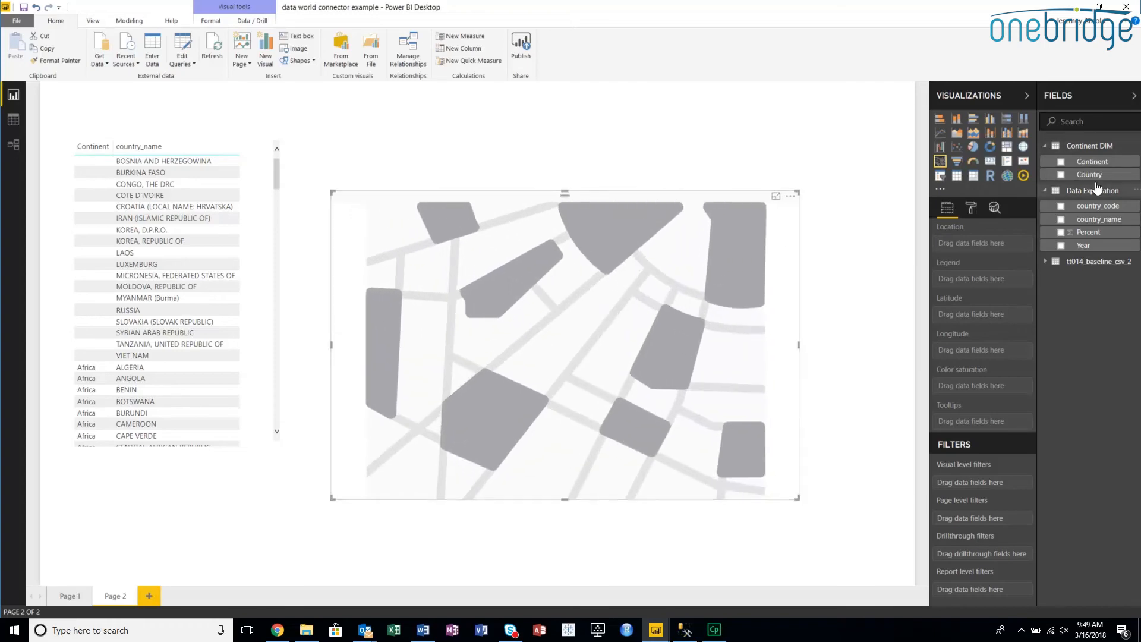
Step: Assign country_name as the filled map's location and Percent as its color saturation, both from Data Exploration
left_click_drag(1094, 182, 980, 242)
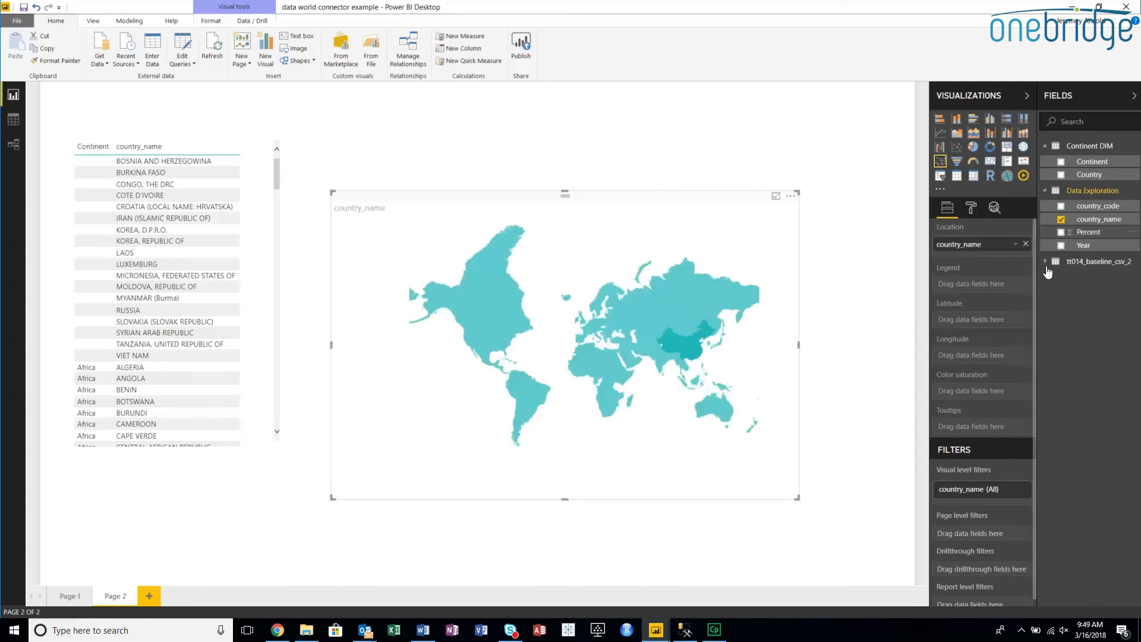
left_click_drag(1116, 238, 972, 394)
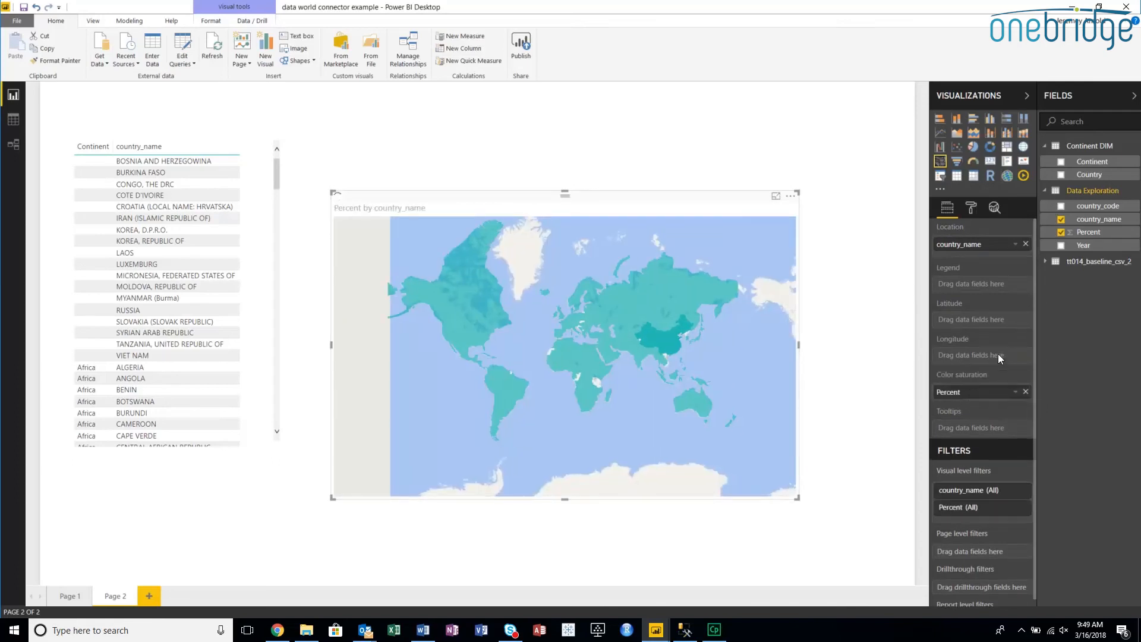
Step: Turn on diverging data colors for the filled map, with red as the minimum color
left_click(970, 207)
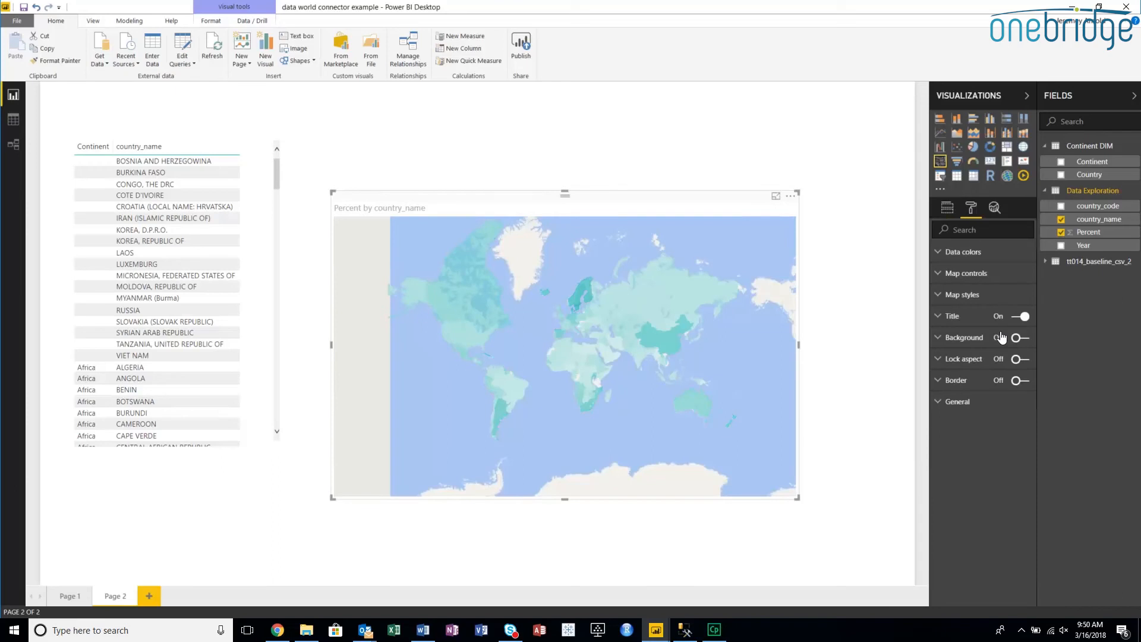
left_click(945, 252)
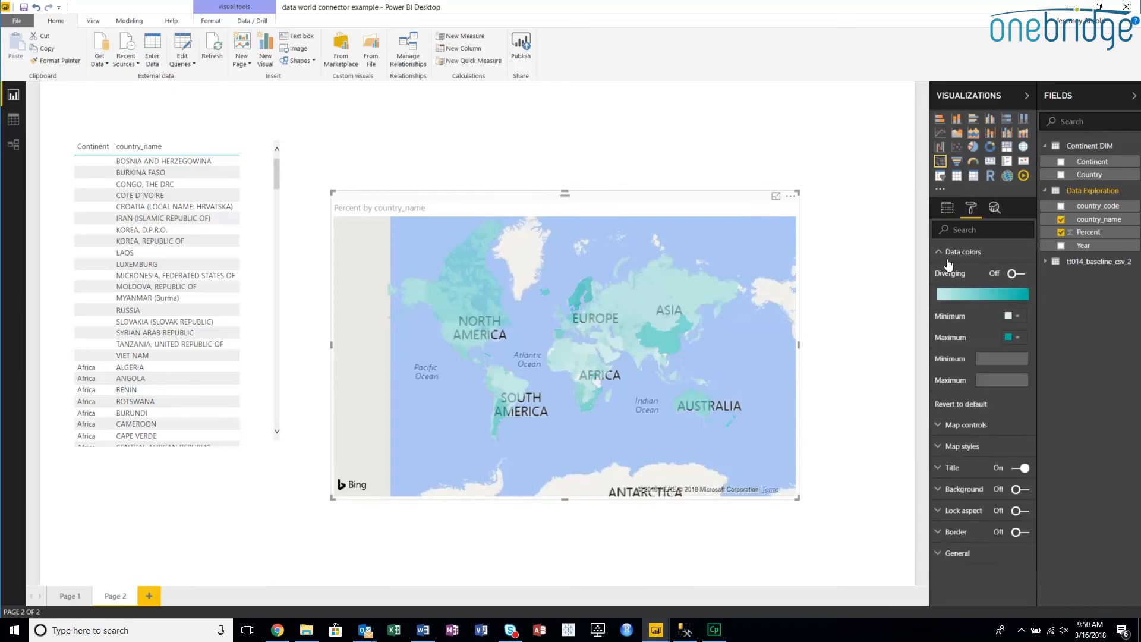
left_click(1016, 275)
left_click(1015, 321)
left_click(971, 349)
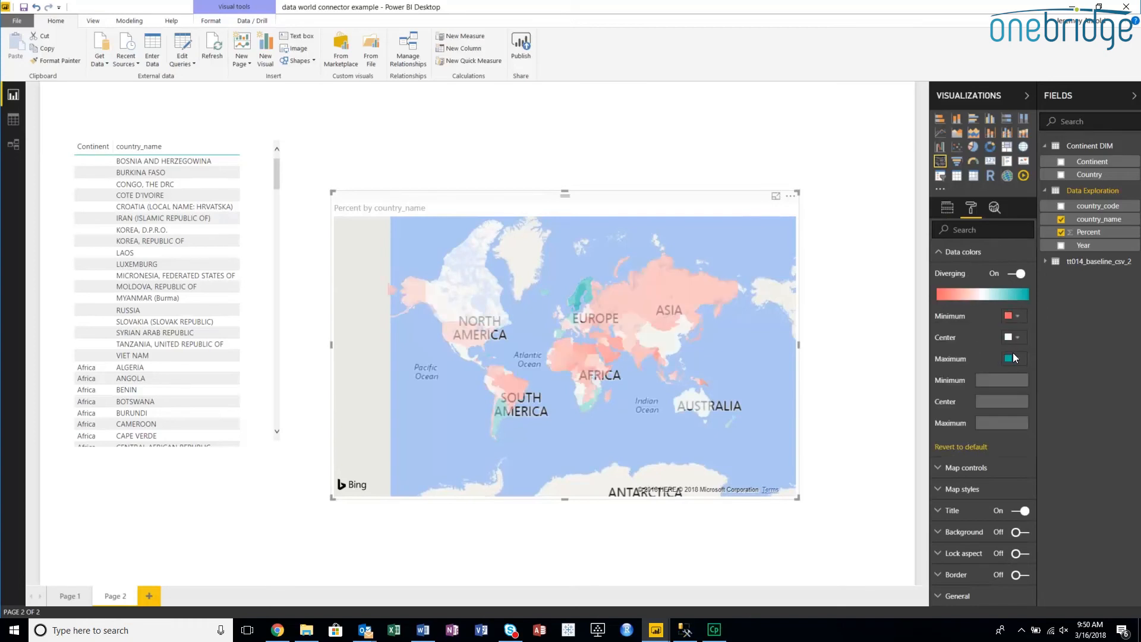
left_click(948, 208)
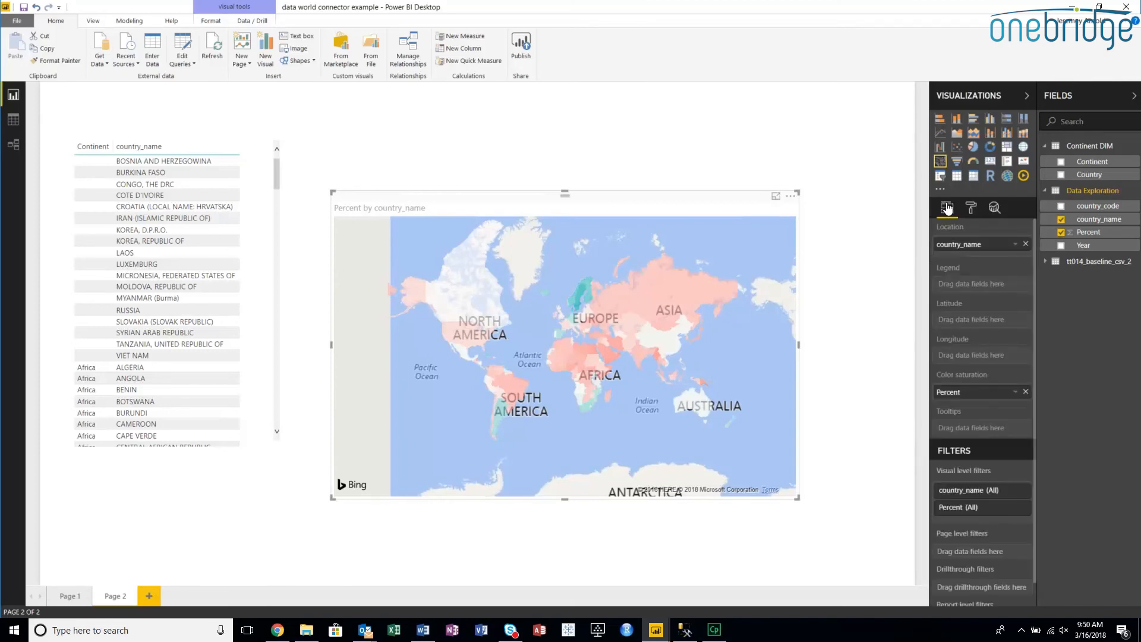
Step: Open the filled map in focus mode and set the Percent color saturation field to aggregate as Average
left_click(776, 196)
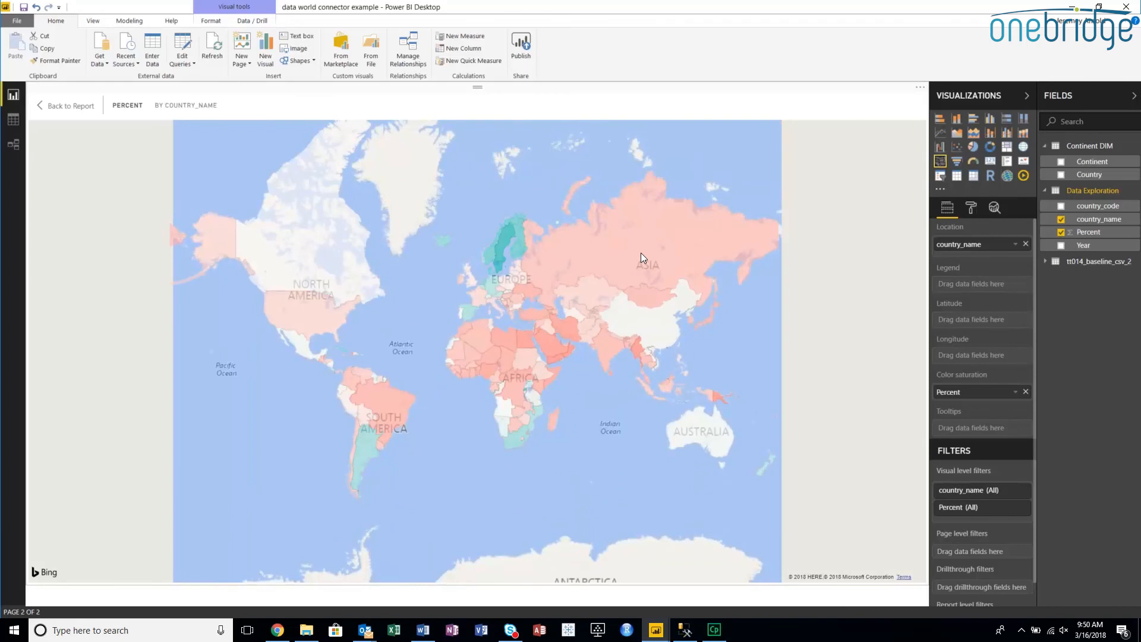
mouse_move(641, 253)
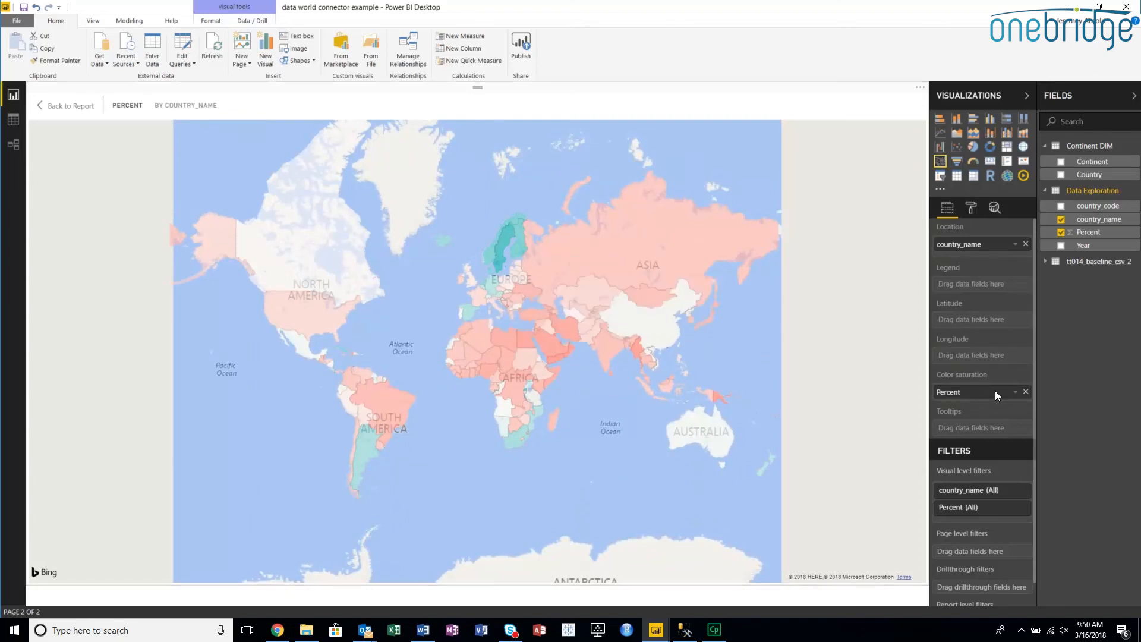
left_click(1014, 393)
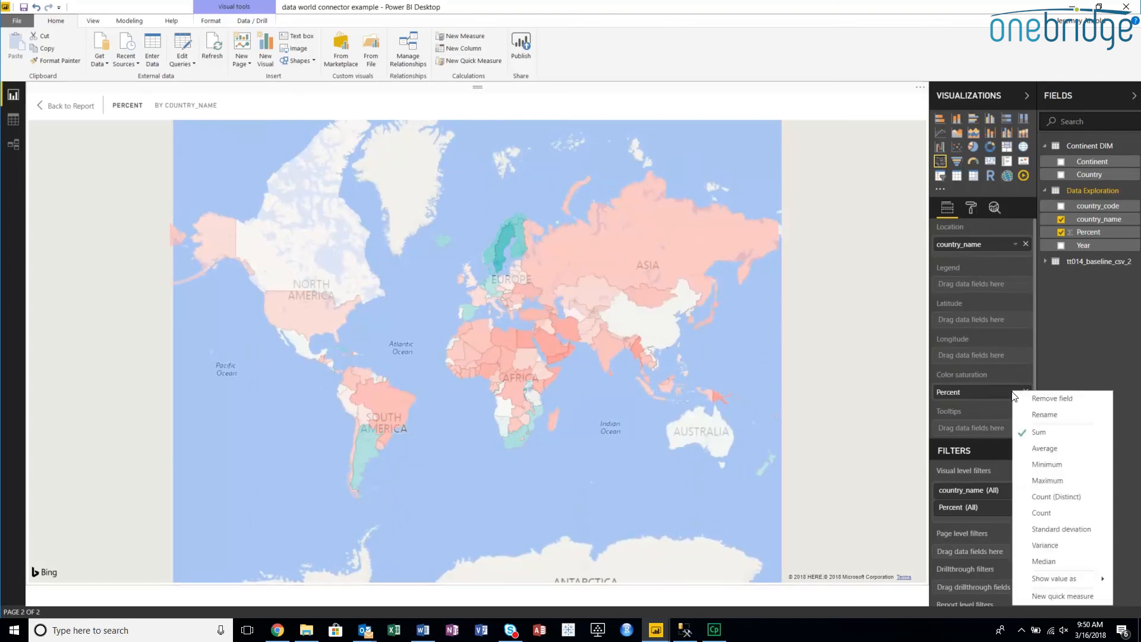
left_click(1061, 454)
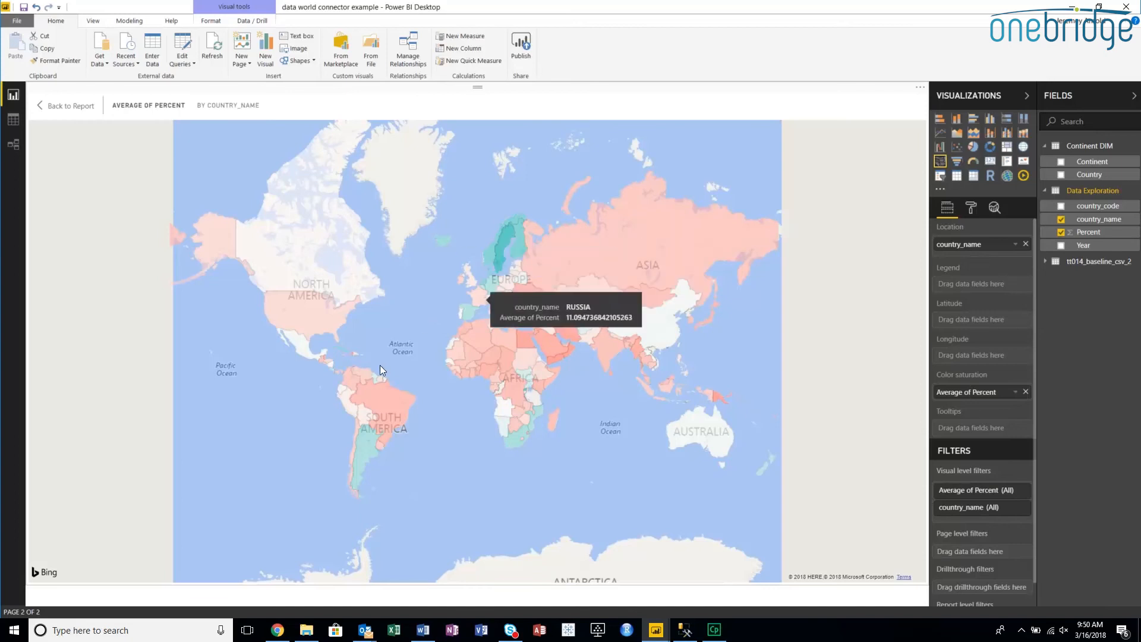
Step: Examine the average percent for countries such as the United States, Sweden and South Africa on the enlarged map, and return to the report page
mouse_move(320, 315)
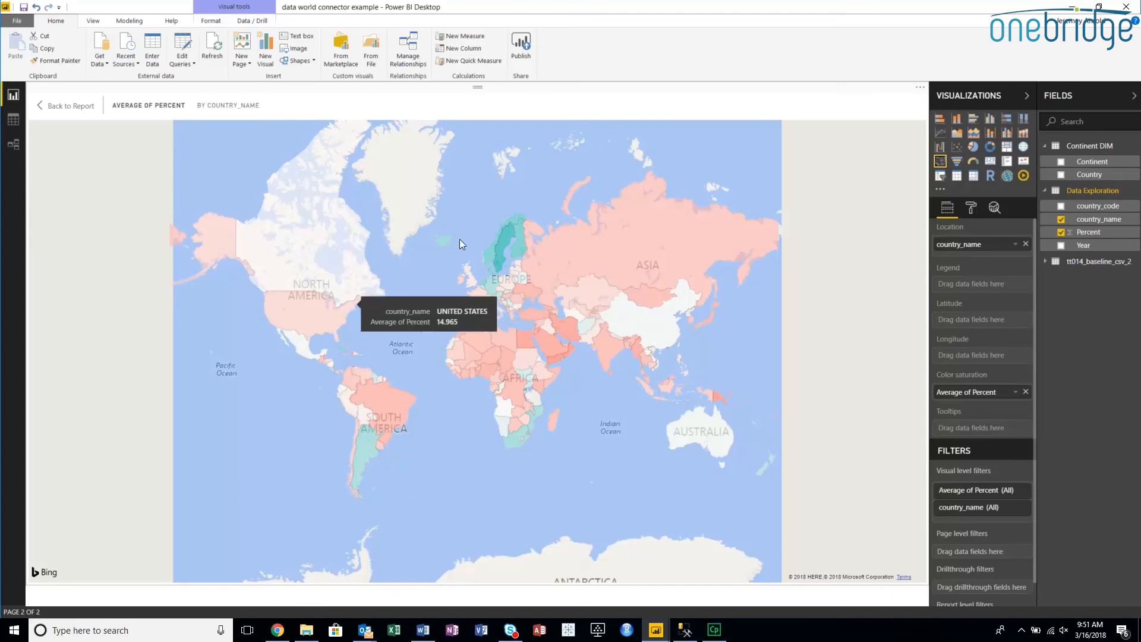
mouse_move(510, 234)
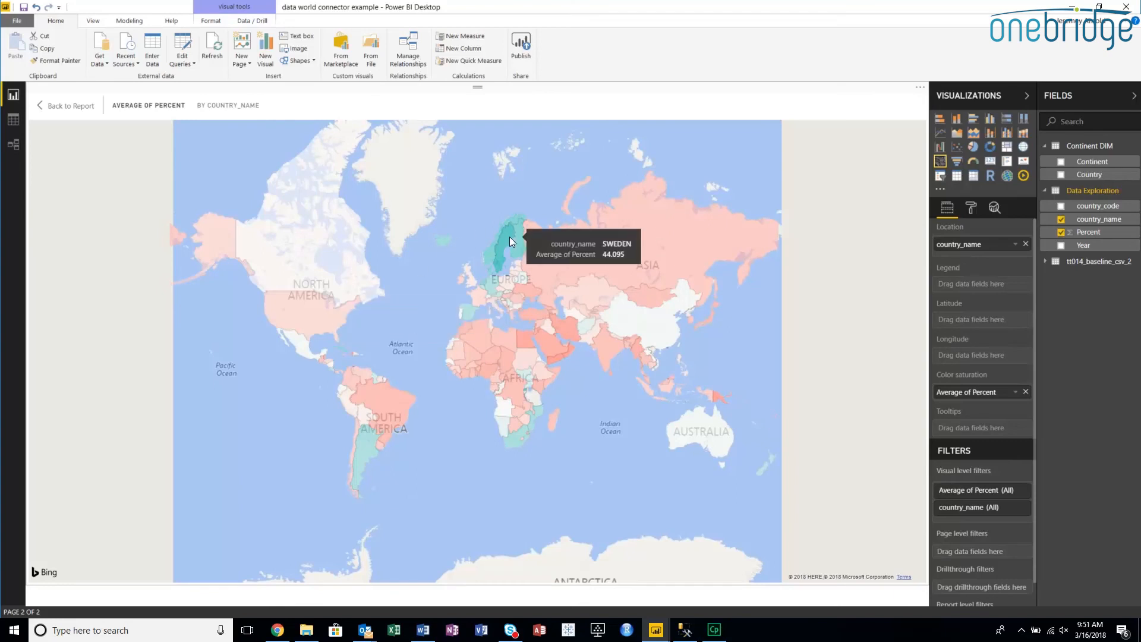
mouse_move(509, 439)
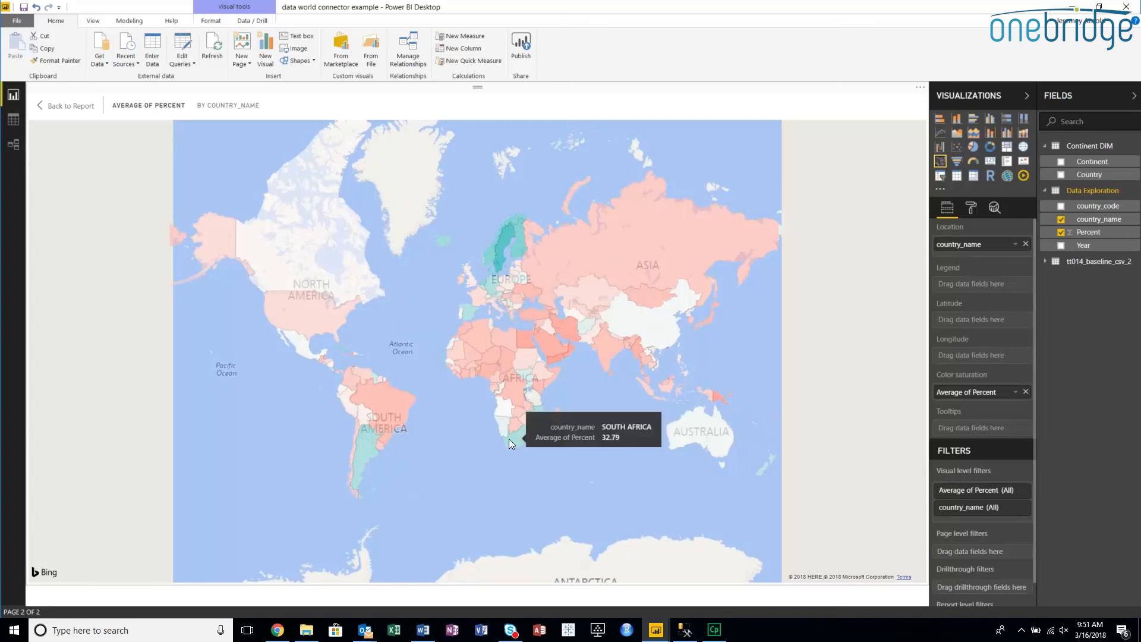
mouse_move(469, 309)
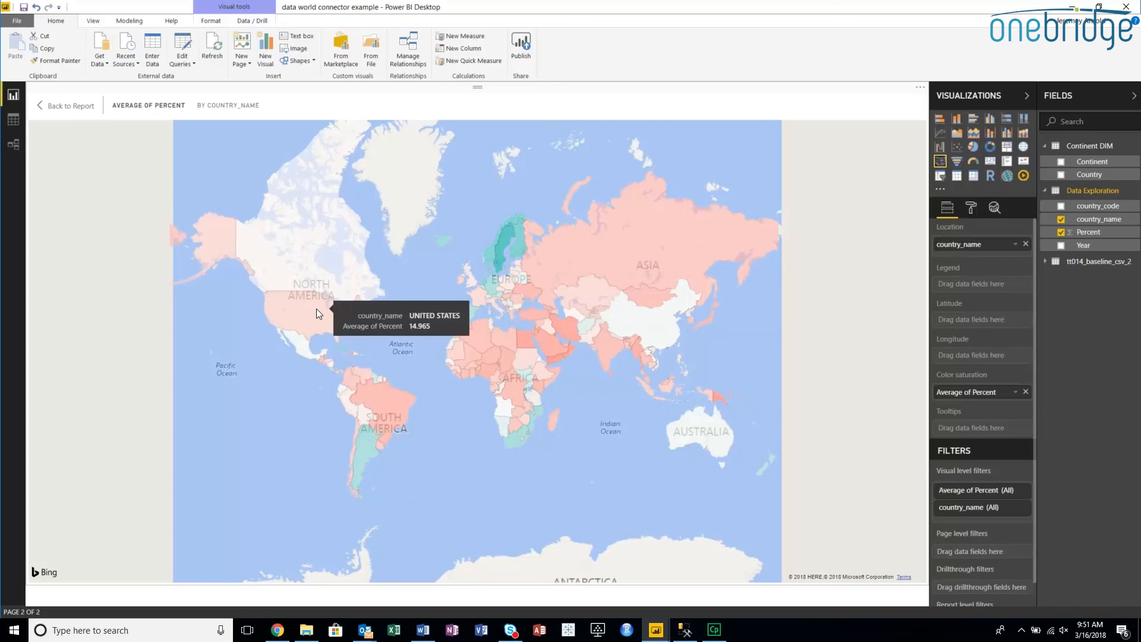
left_click(81, 112)
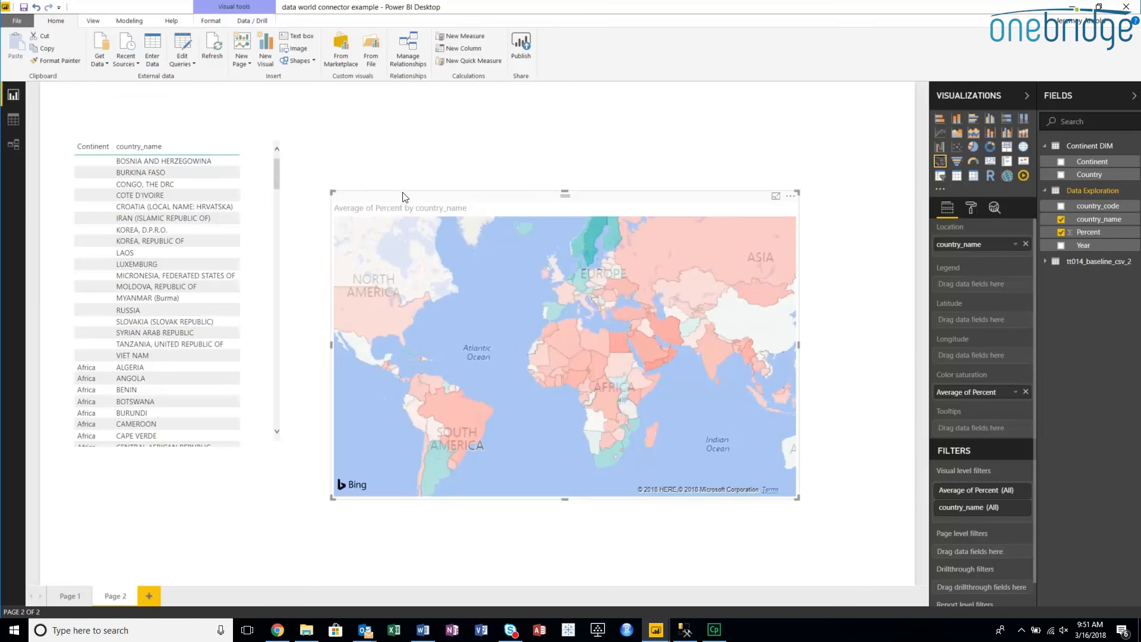
Step: Move the filled map up on the page, directly beside the continent and country table
left_click_drag(418, 197, 378, 116)
left_click(838, 252)
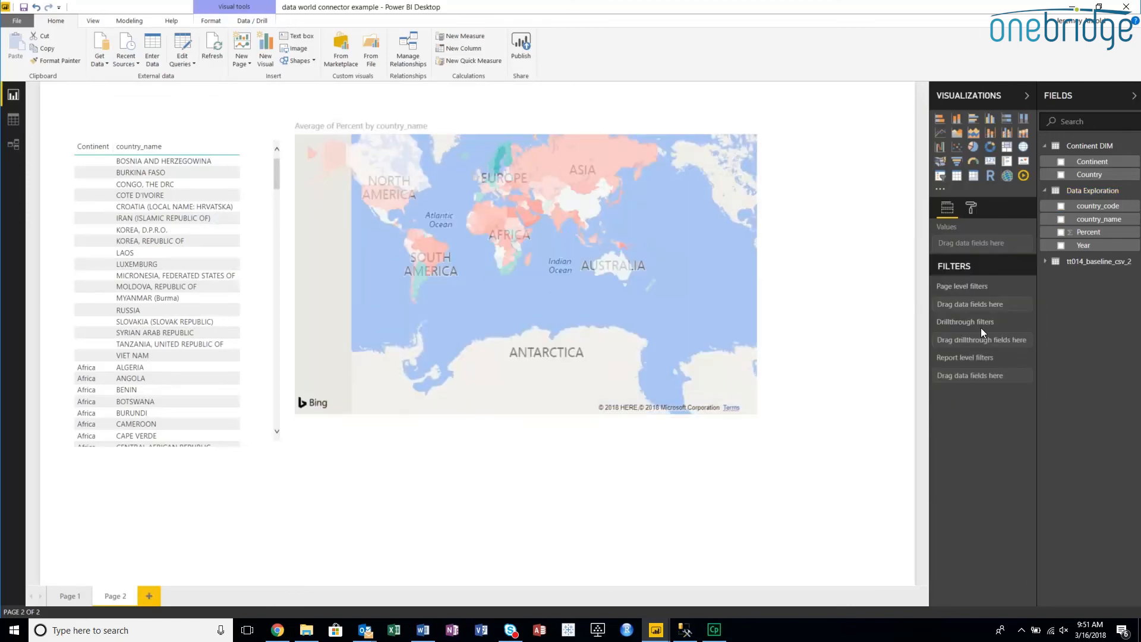
left_click(633, 127)
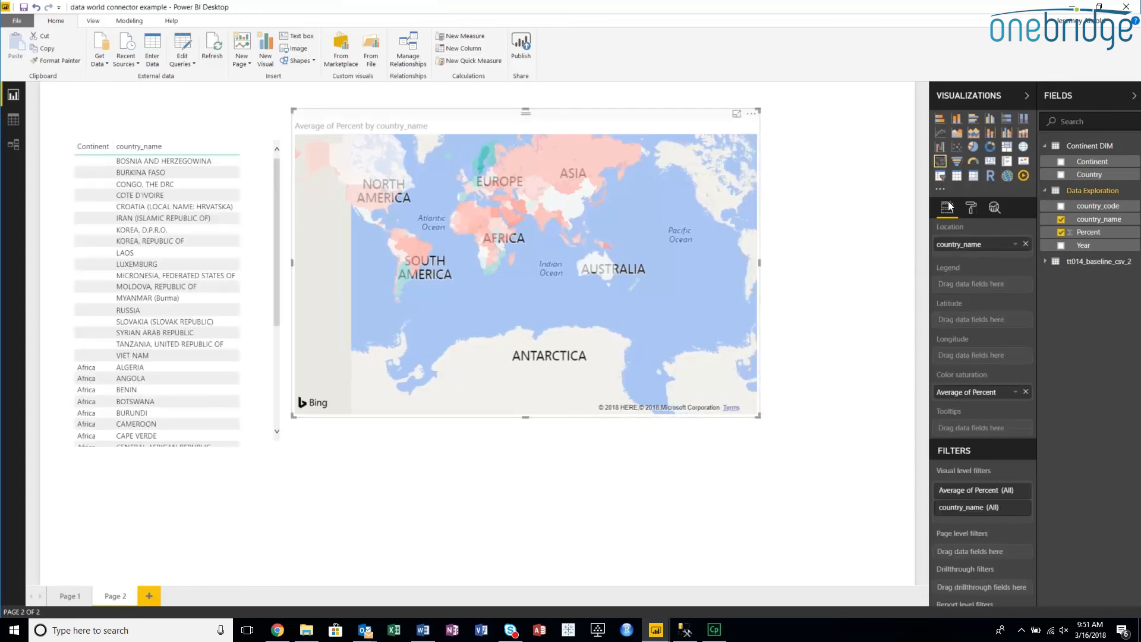
Step: Add a slicer on Year from Data Exploration beside the filled map and filter the page to 2015
left_click(933, 174)
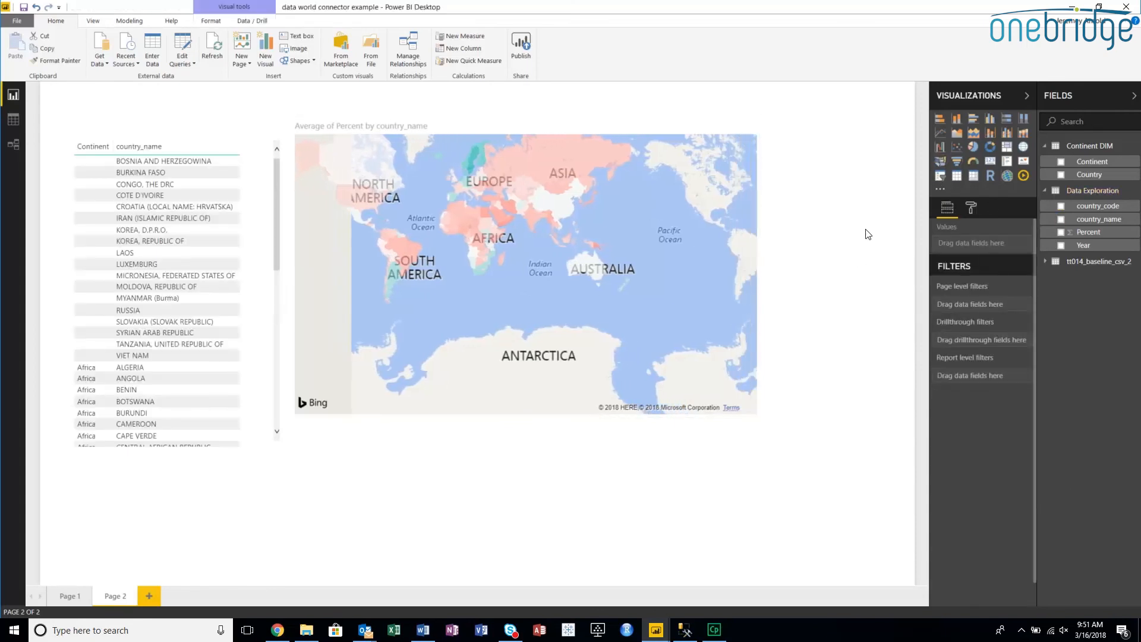
left_click(942, 177)
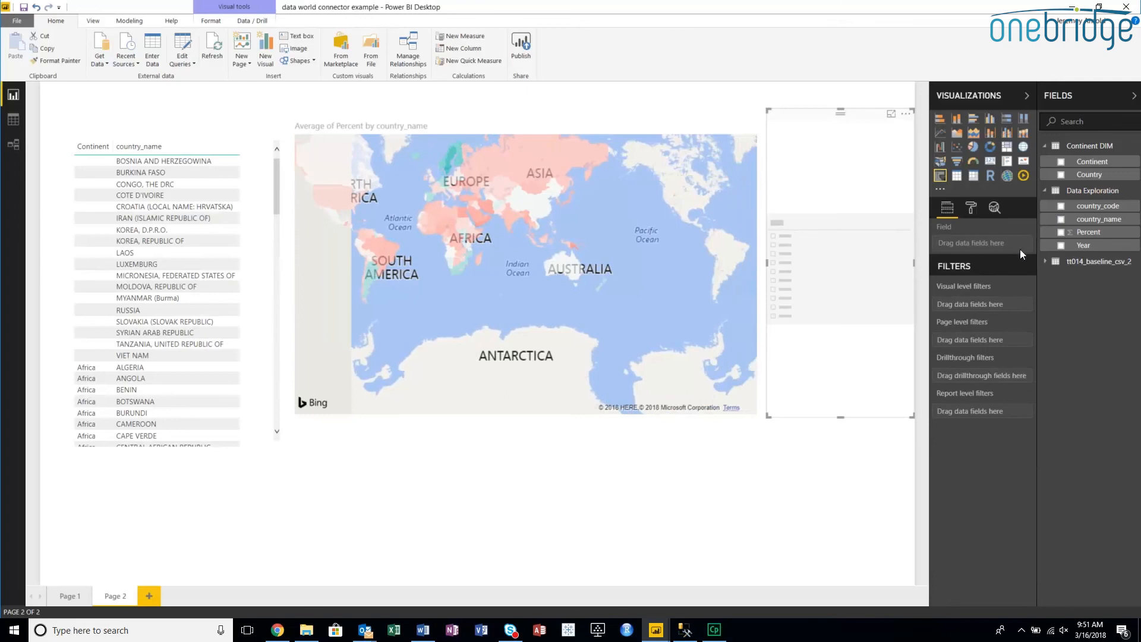
left_click(1095, 245)
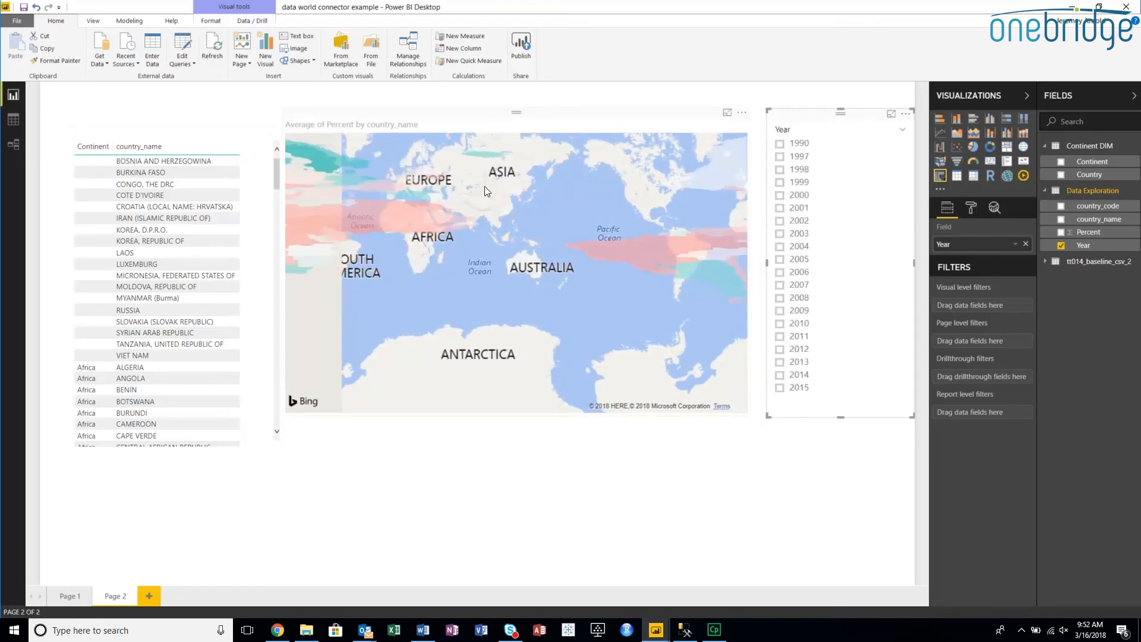
left_click(540, 122)
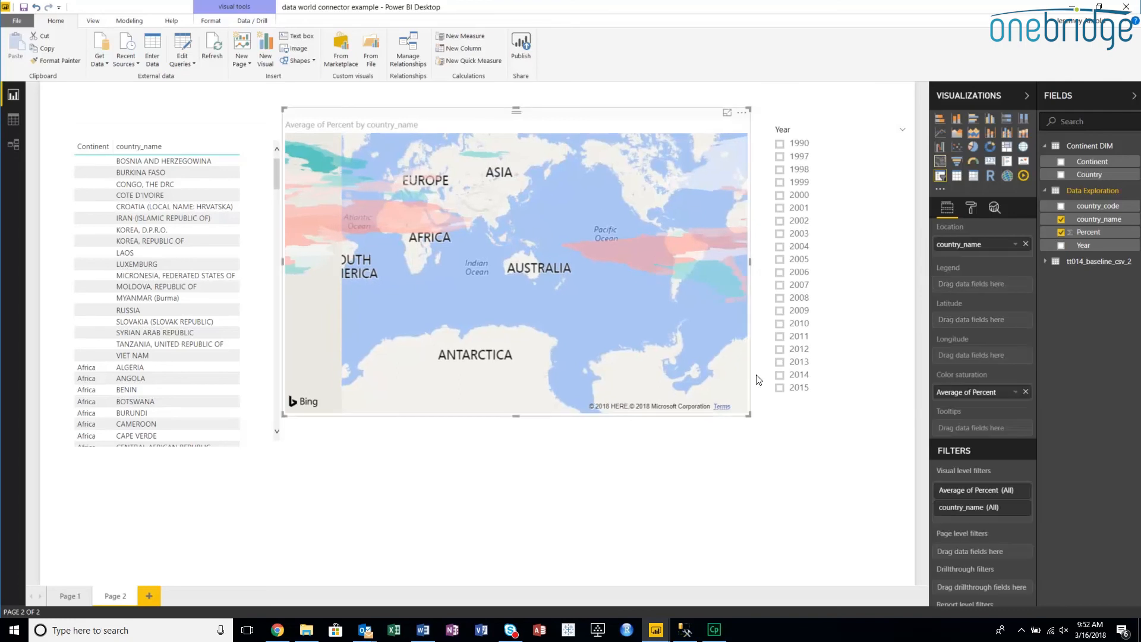
left_click(780, 388)
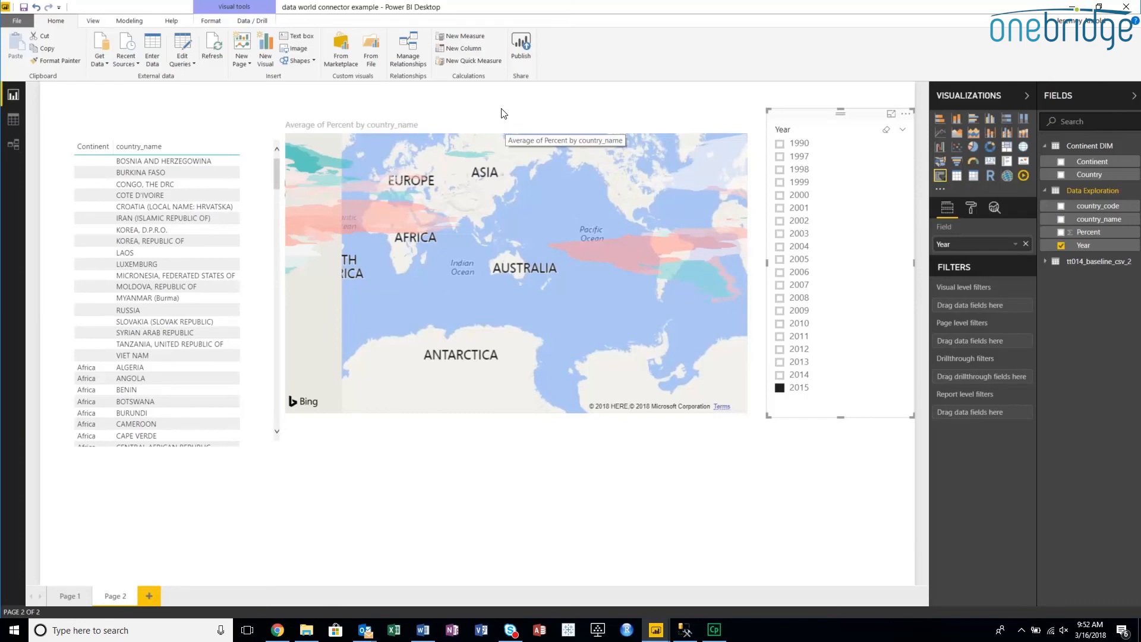
Step: Move the filled map to the page's lower-left corner and delete the continent and country table
left_click_drag(503, 110, 496, 130)
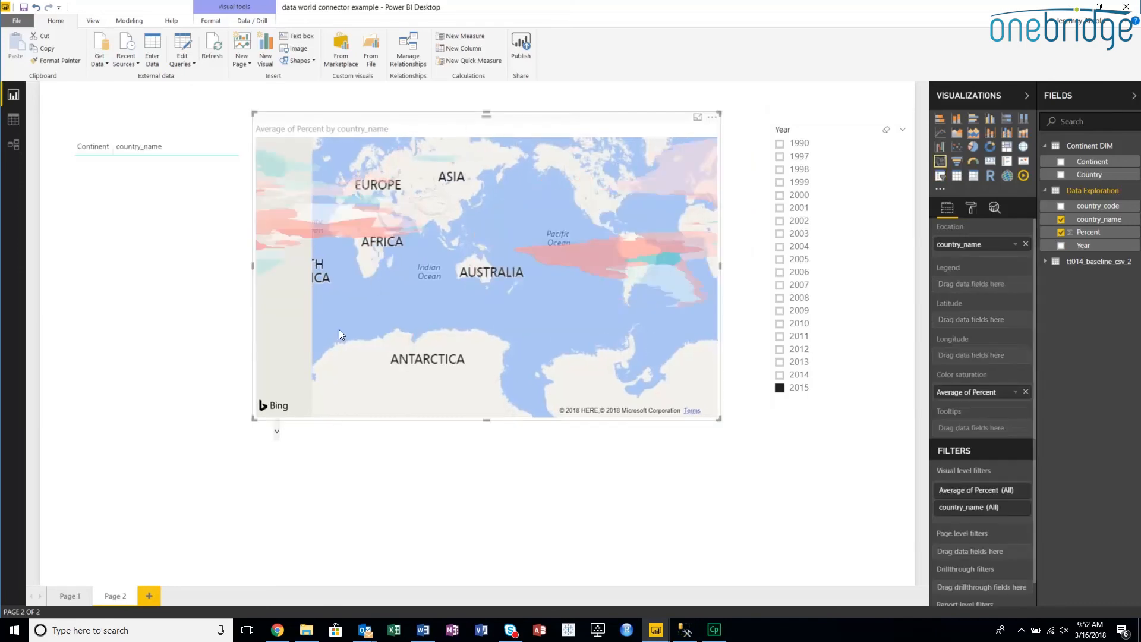
left_click_drag(339, 329, 258, 420)
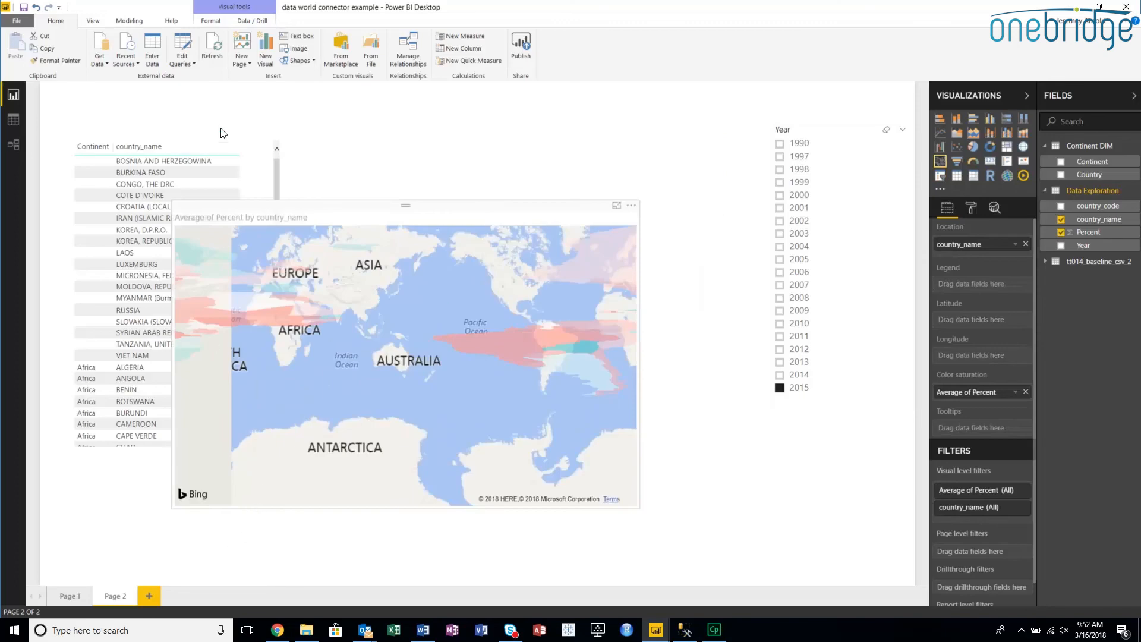
left_click(190, 134)
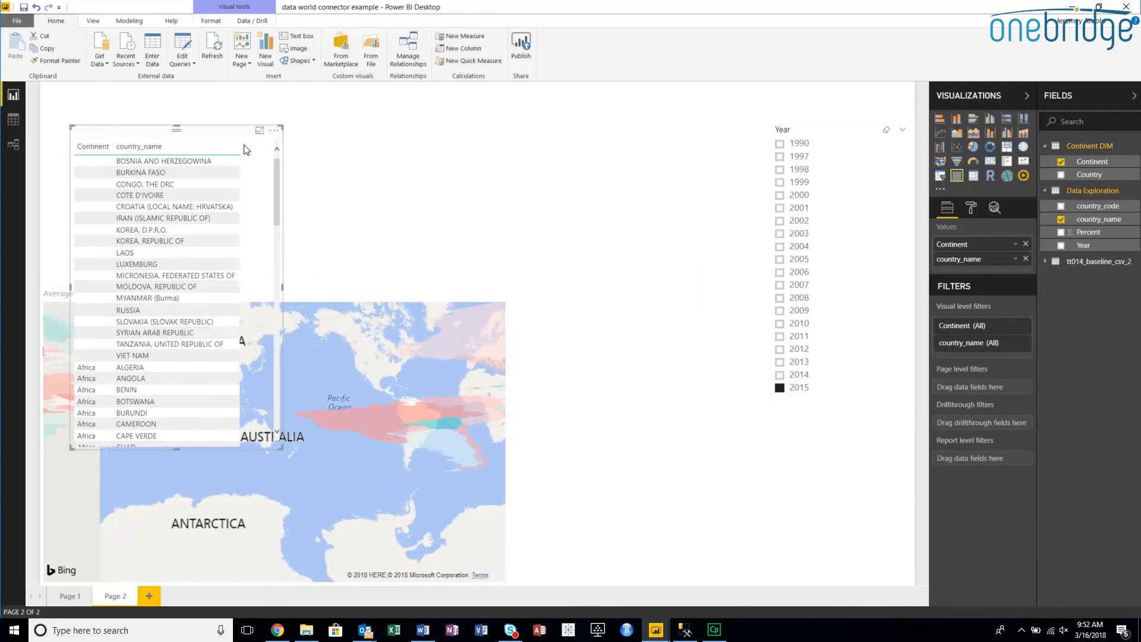
key("Delete")
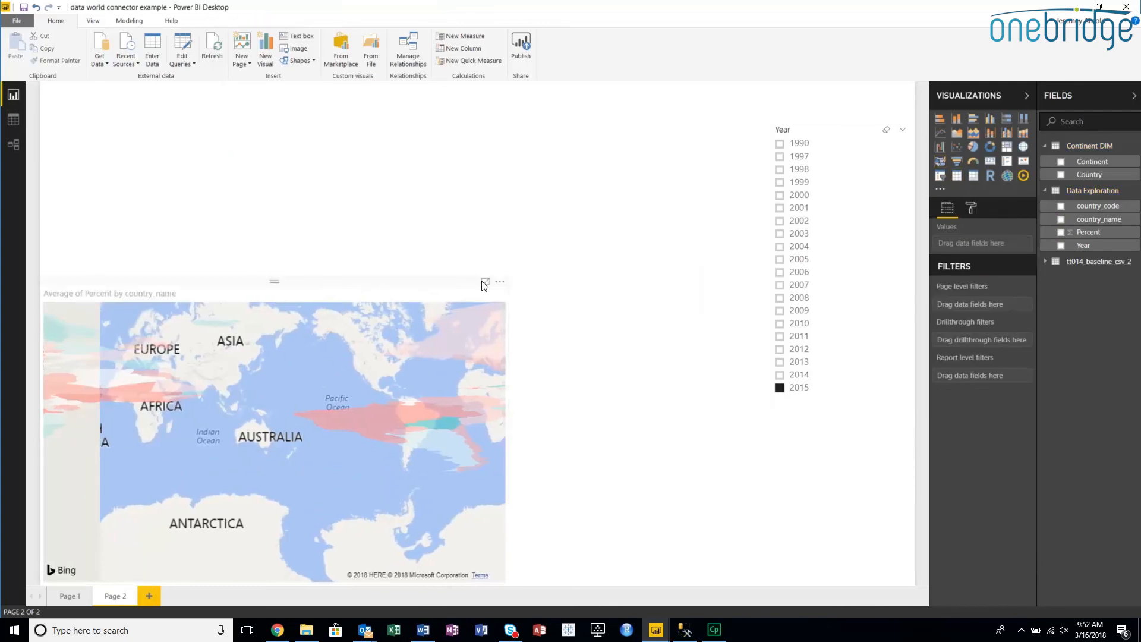
Step: Open the filled map in focus mode, examine the 2015 average percent by country across the continents, and return to the report page
left_click(488, 287)
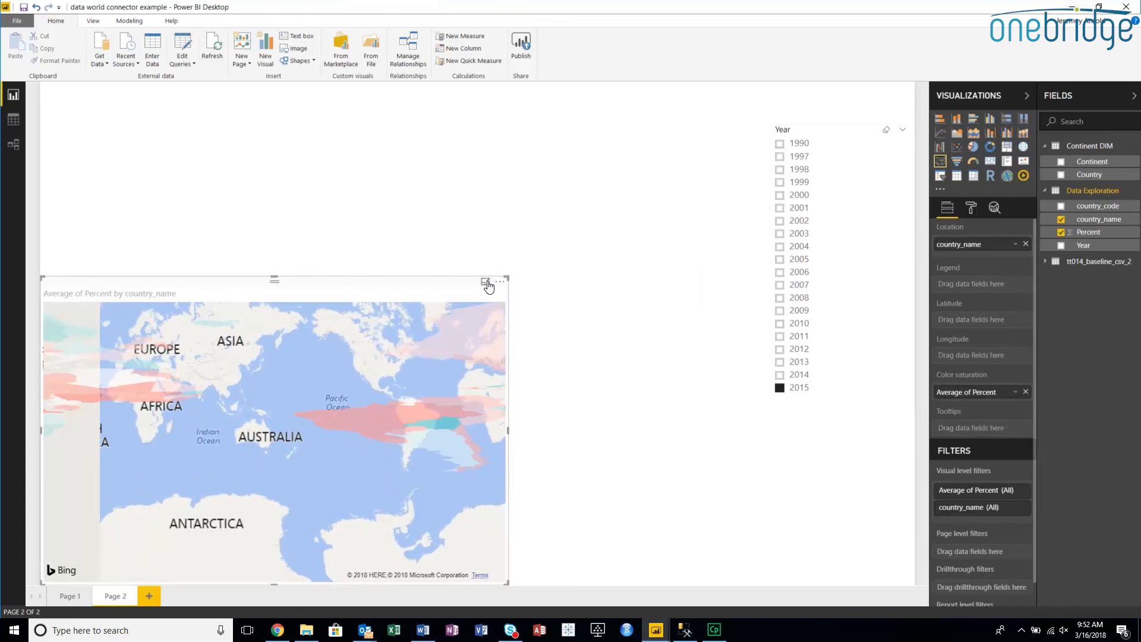
left_click(486, 283)
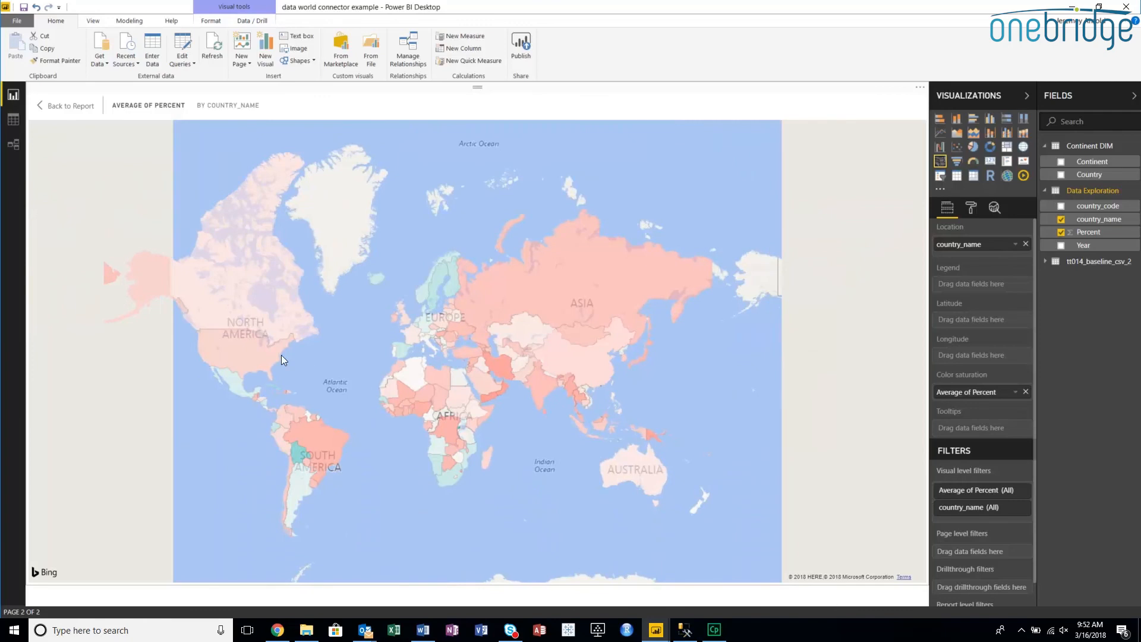
left_click_drag(218, 330, 295, 313)
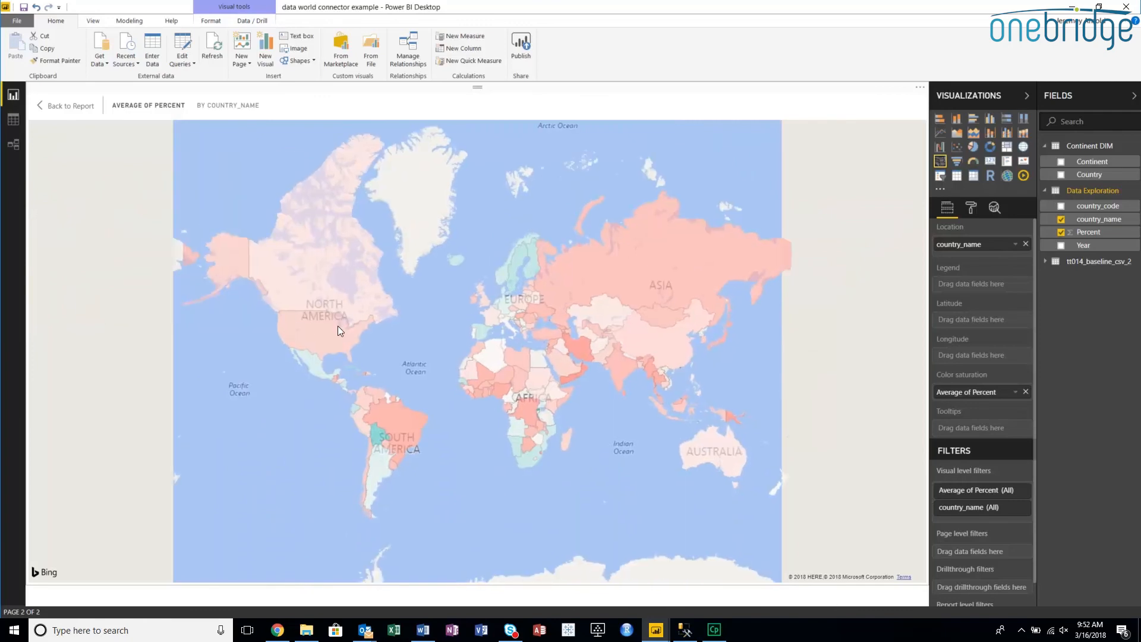
mouse_move(338, 327)
mouse_move(522, 257)
mouse_move(525, 463)
mouse_move(377, 435)
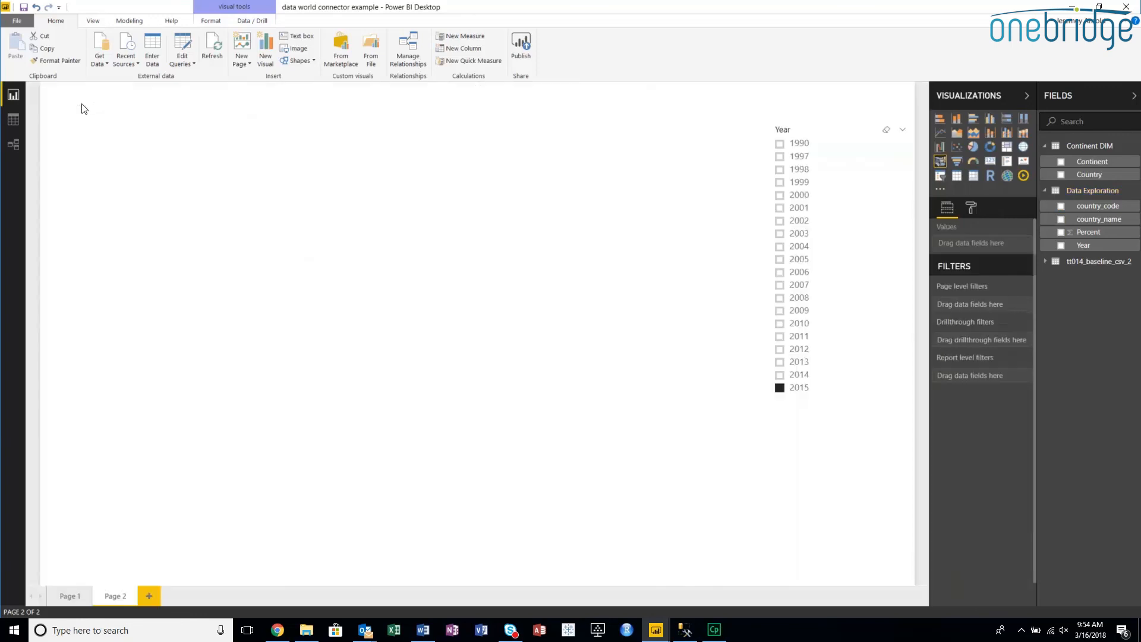
left_click(84, 105)
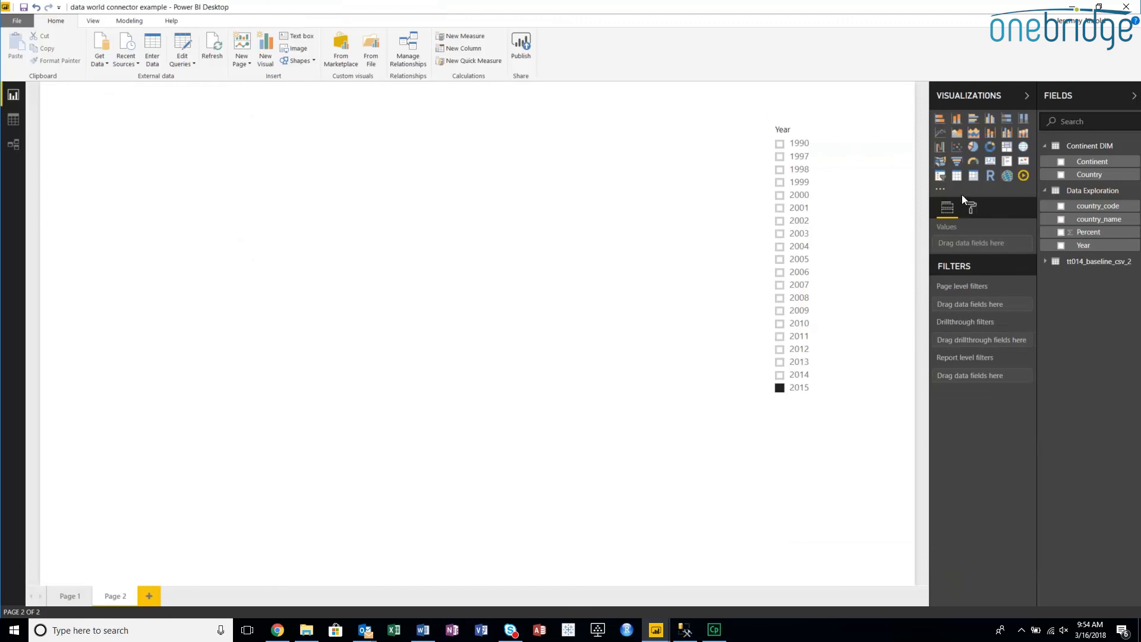
Step: Add a table visual with country_name and Percent from Data Exploration, aggregating Percent as Average
left_click(957, 176)
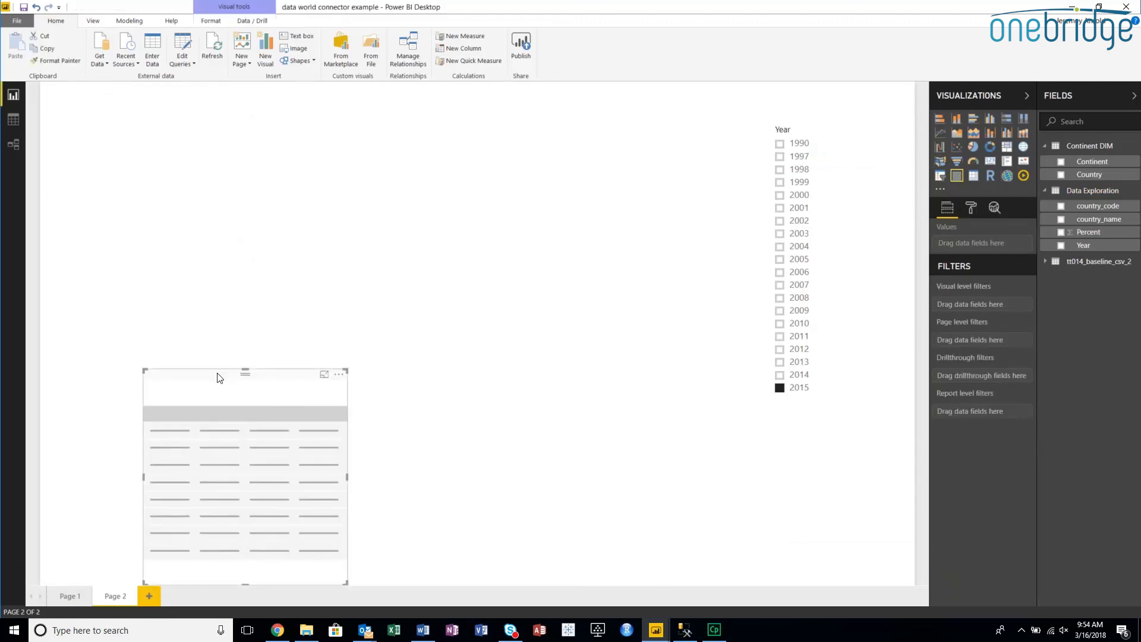
left_click_drag(219, 376, 184, 245)
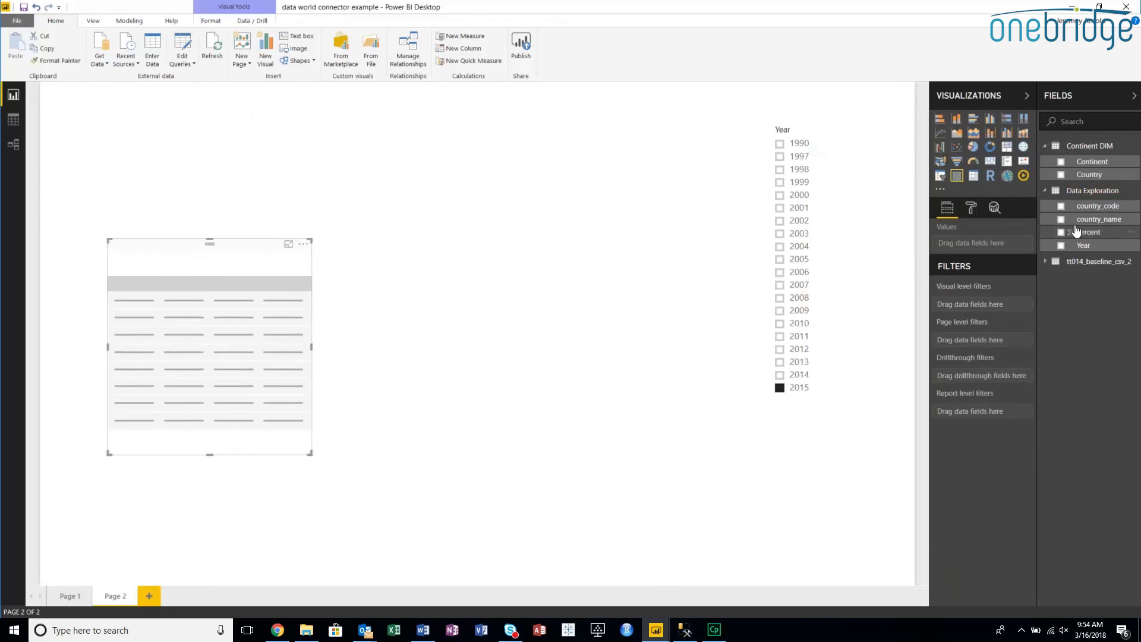
left_click_drag(1102, 230, 1004, 255)
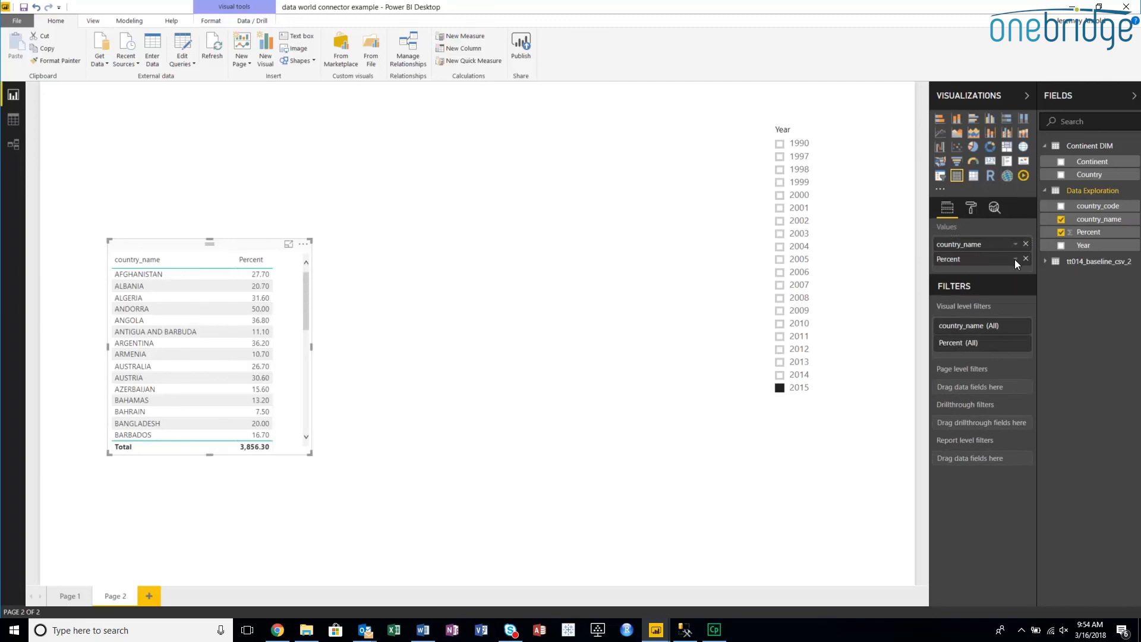
left_click(1014, 259)
left_click(939, 368)
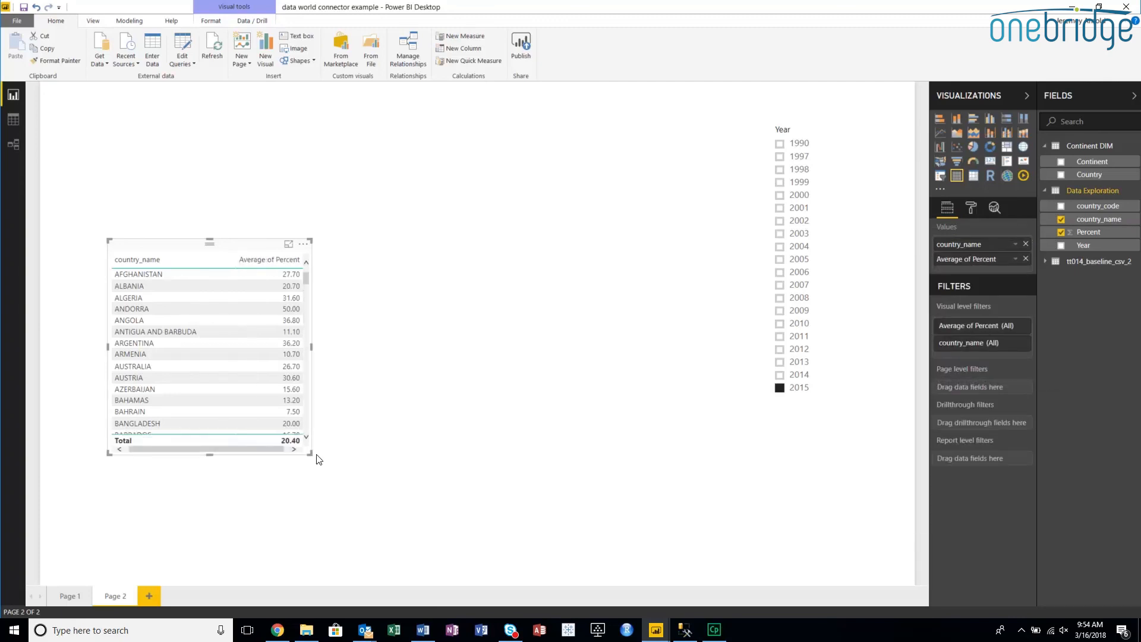
Step: Enlarge the country table and sort it by Average of Percent in descending order
left_click_drag(310, 453, 414, 511)
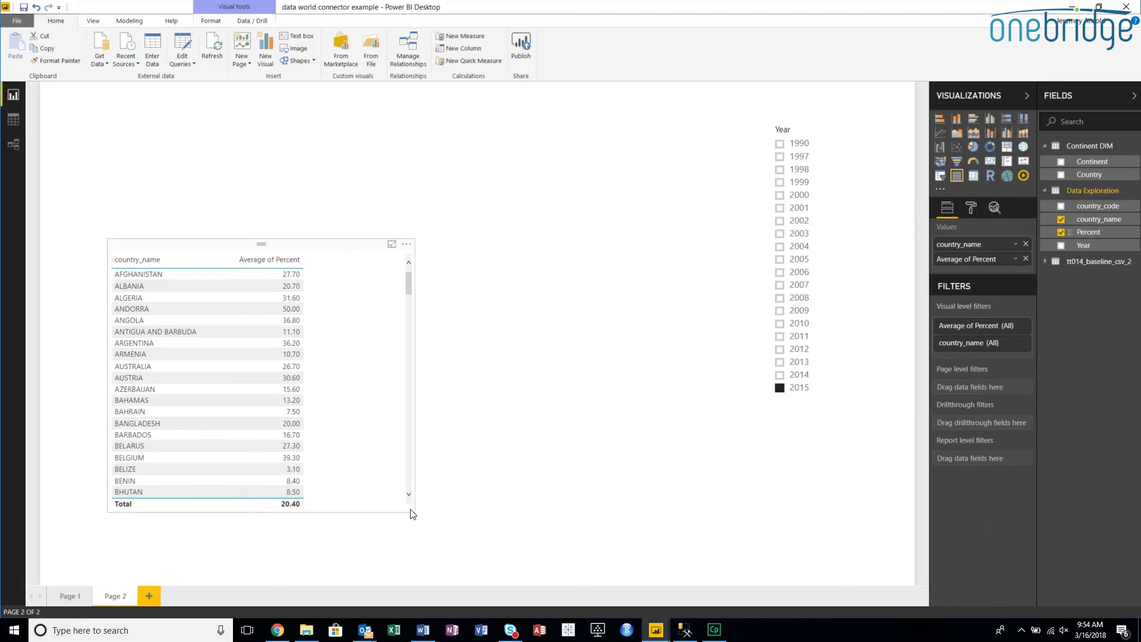
left_click(239, 265)
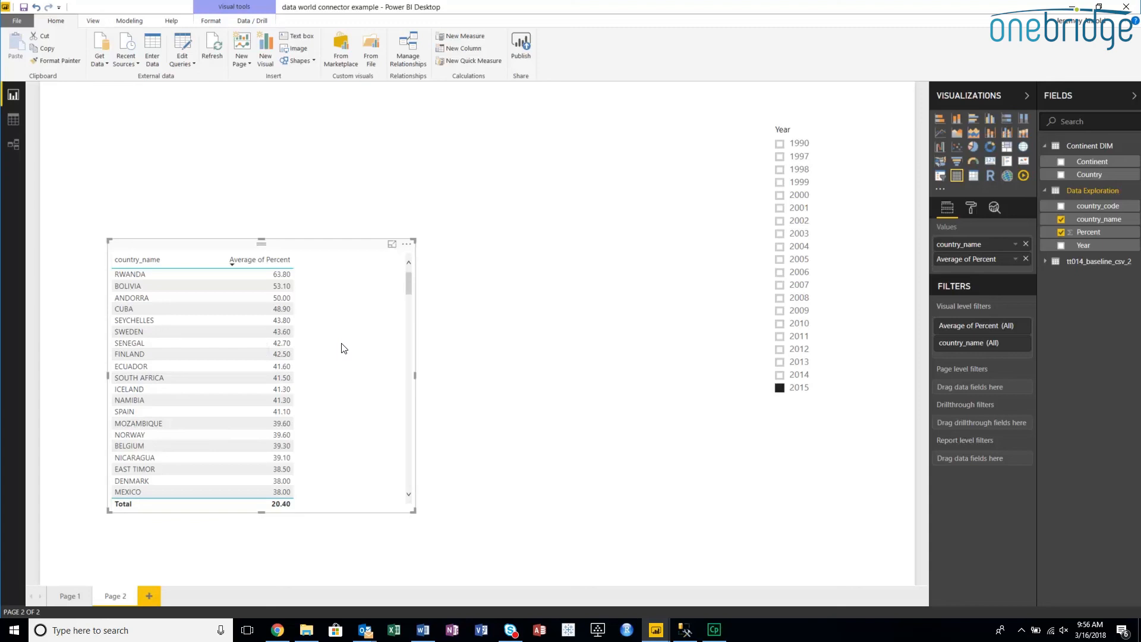
Step: Move the country table toward the page's left edge and place a new blank table visual between it and the Year slicer
left_click_drag(344, 342, 293, 272)
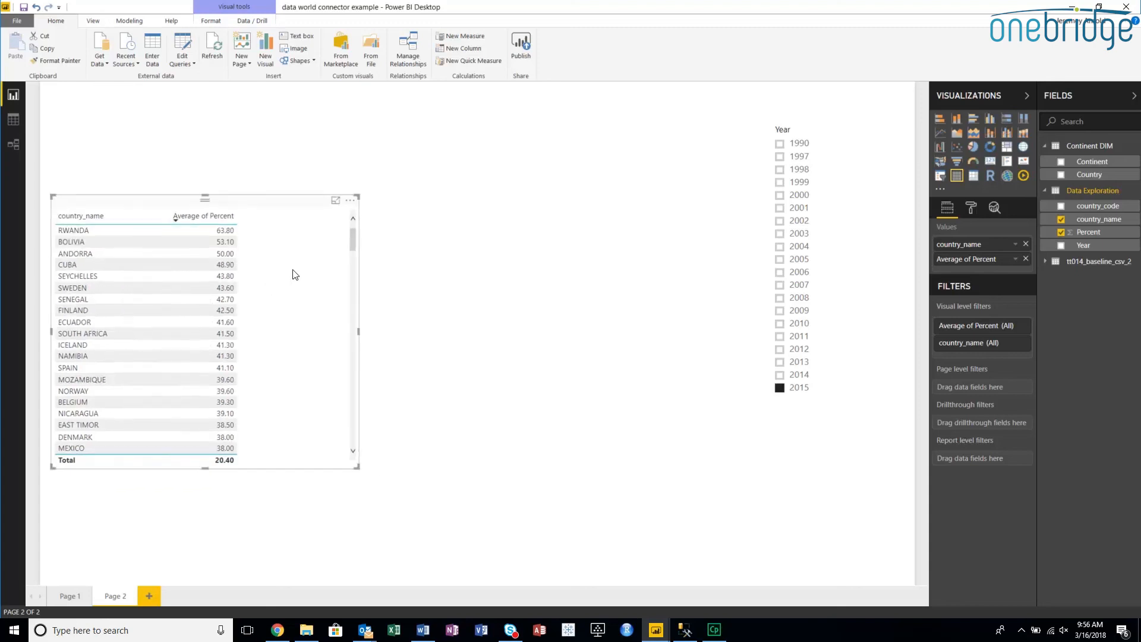
left_click(425, 279)
left_click(957, 176)
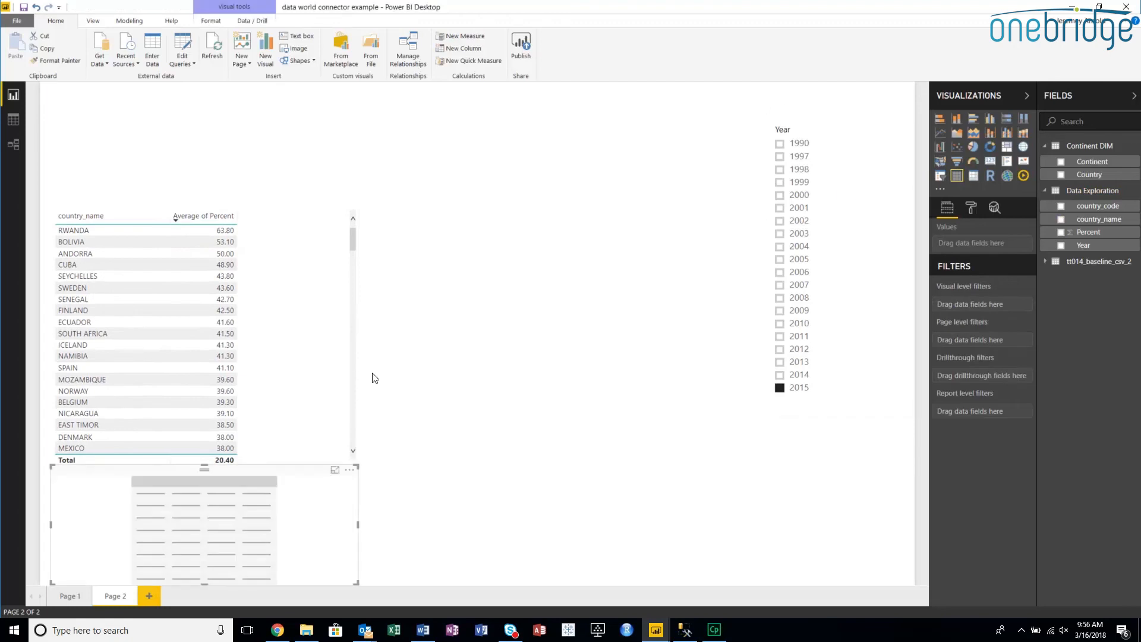
left_click_drag(301, 473, 634, 339)
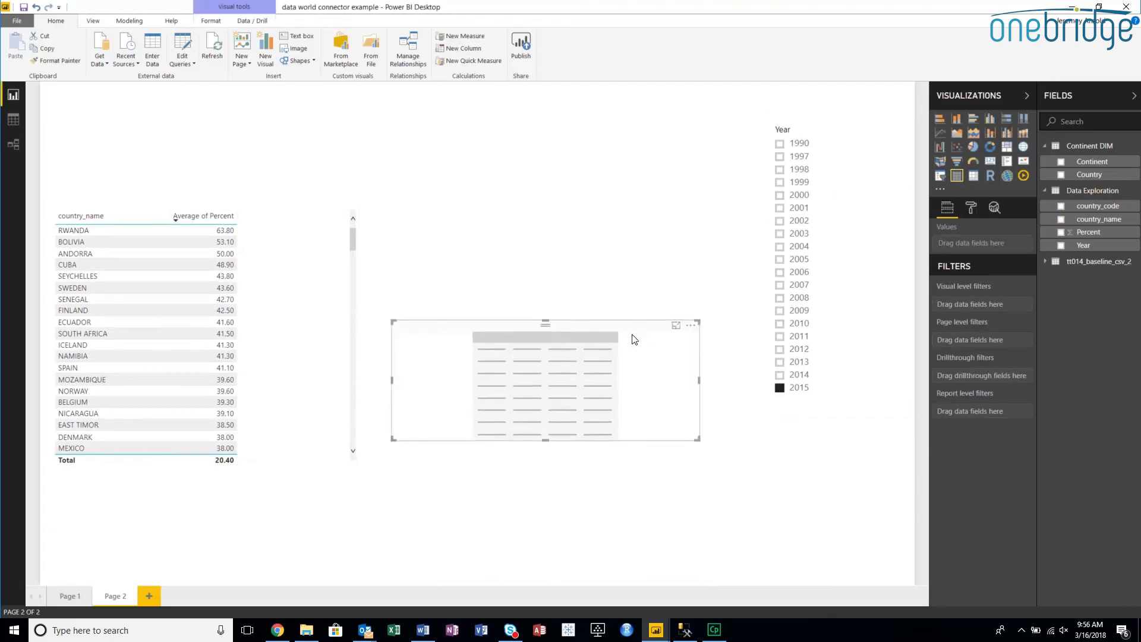
Step: Fill the blank table with Continent from Continent DIM and Percent from Data Exploration aggregated as Average, and enlarge it to fit all rows
left_click_drag(1088, 163, 964, 240)
left_click_drag(1091, 236, 967, 250)
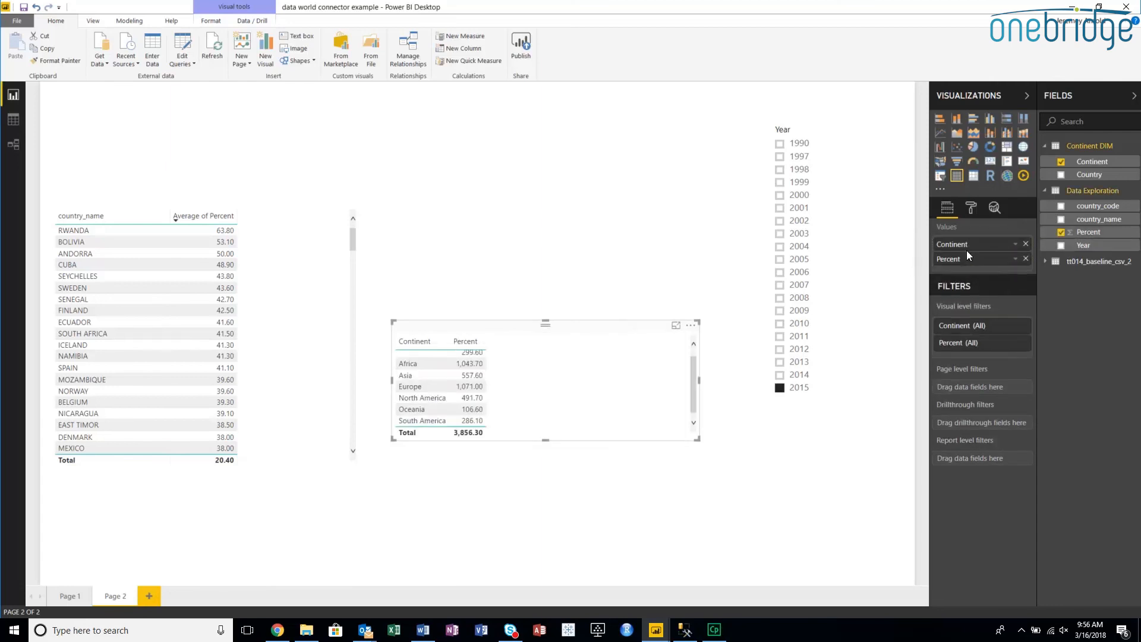
left_click(1015, 259)
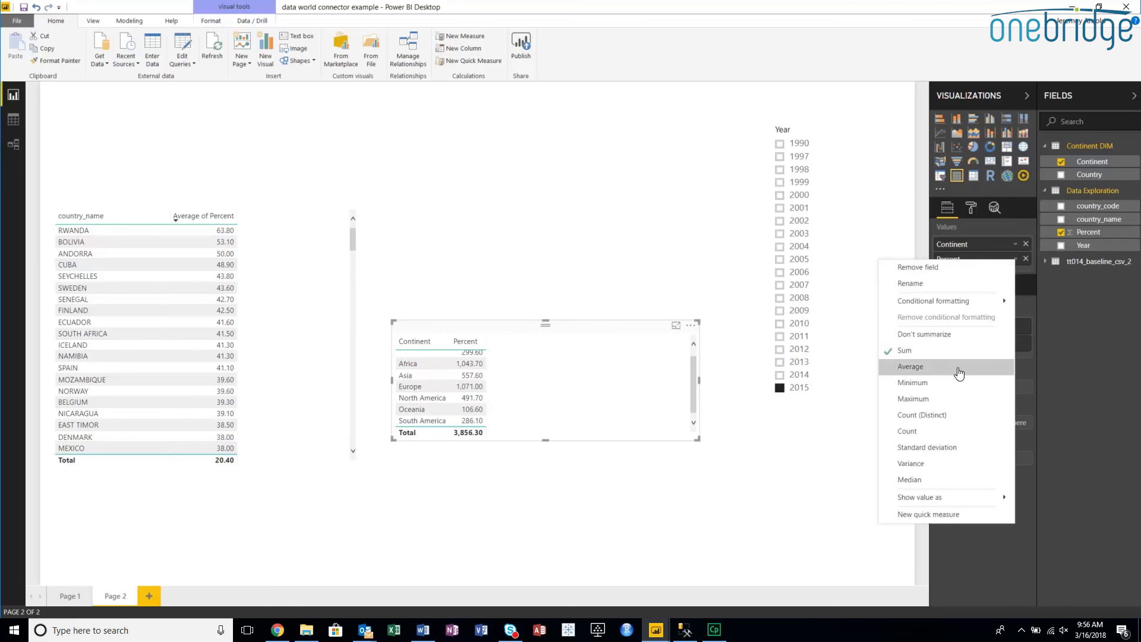
left_click(910, 367)
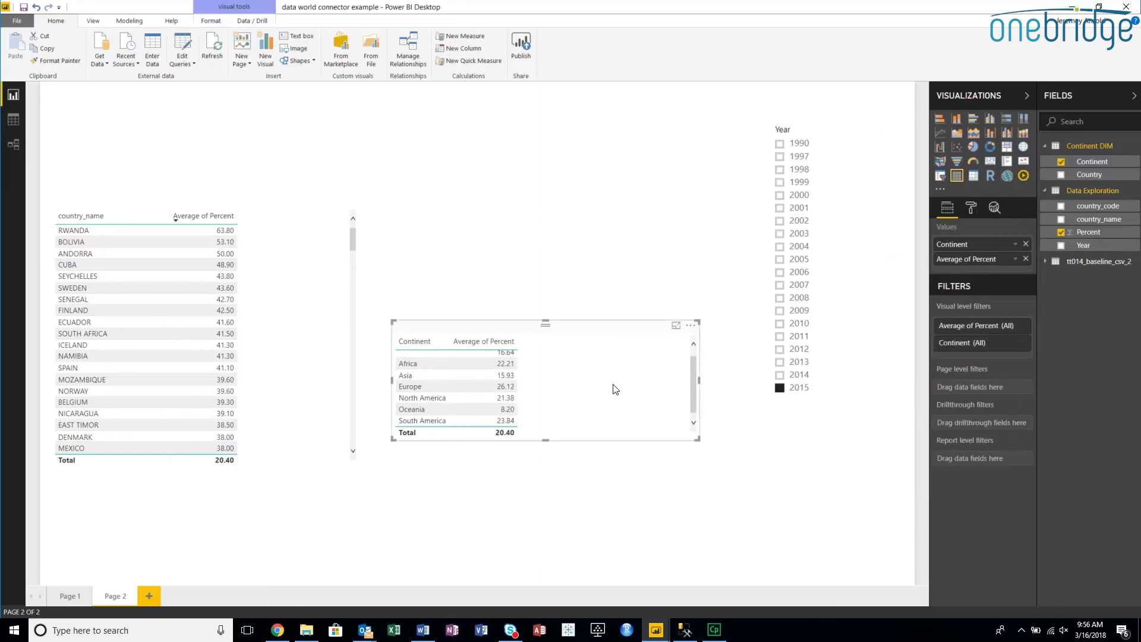
left_click_drag(698, 440, 731, 531)
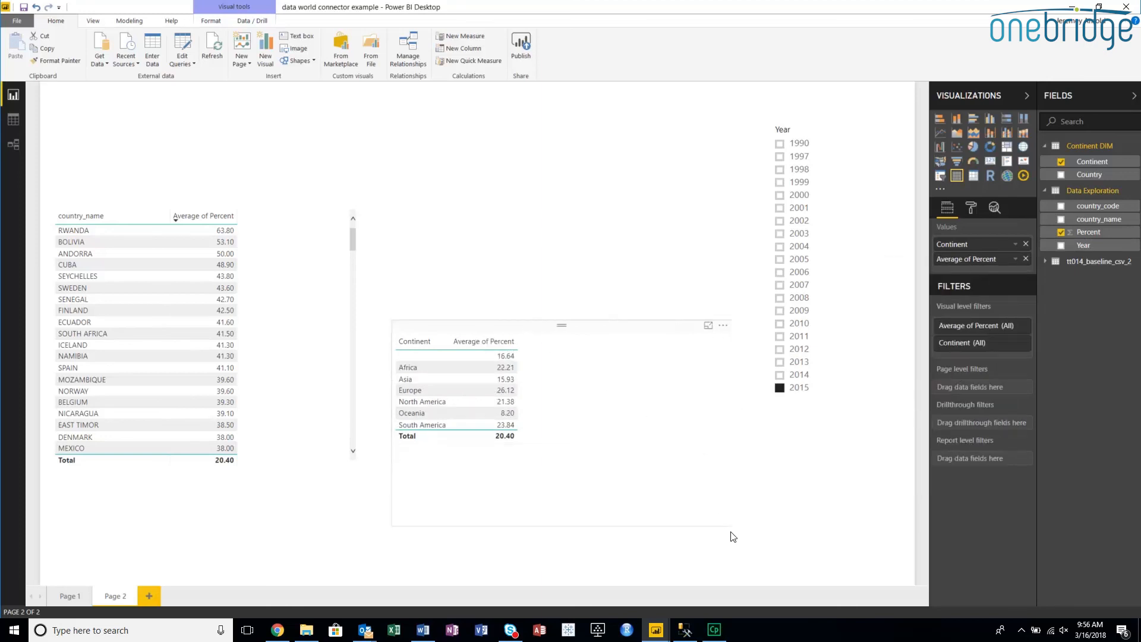